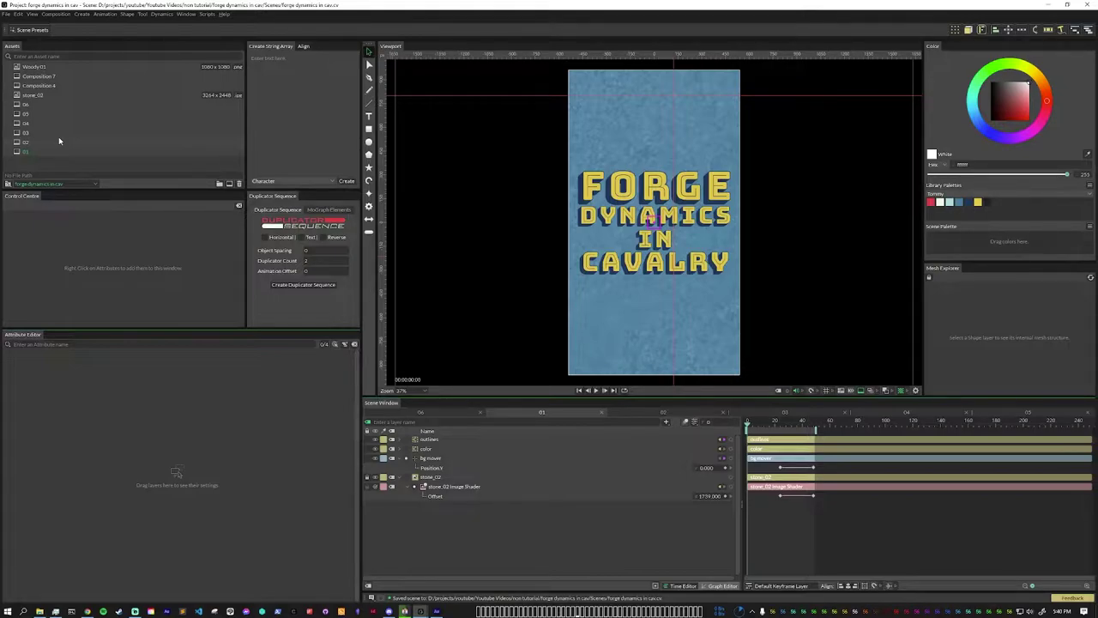
- Inspect the stone_02 texture shader, then play the 'FORGE DYNAMICS IN CAVALRY' title animation
click(524, 487)
key(space)
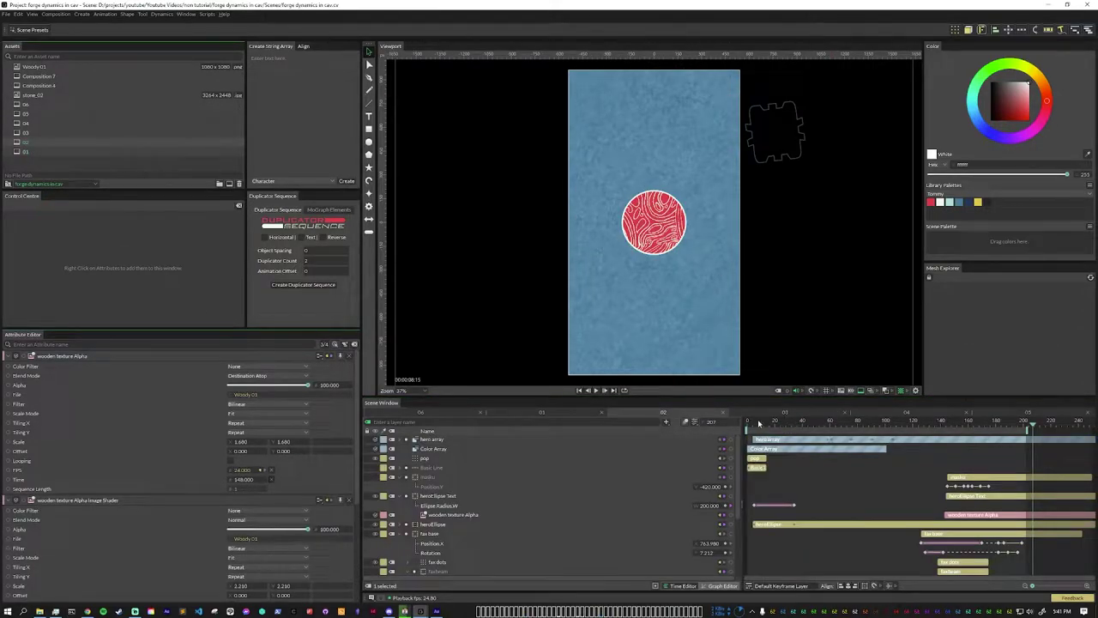
- Rewind, step through title composition 01, then open composition 02 and preview its intro
drag(759, 423, 737, 430)
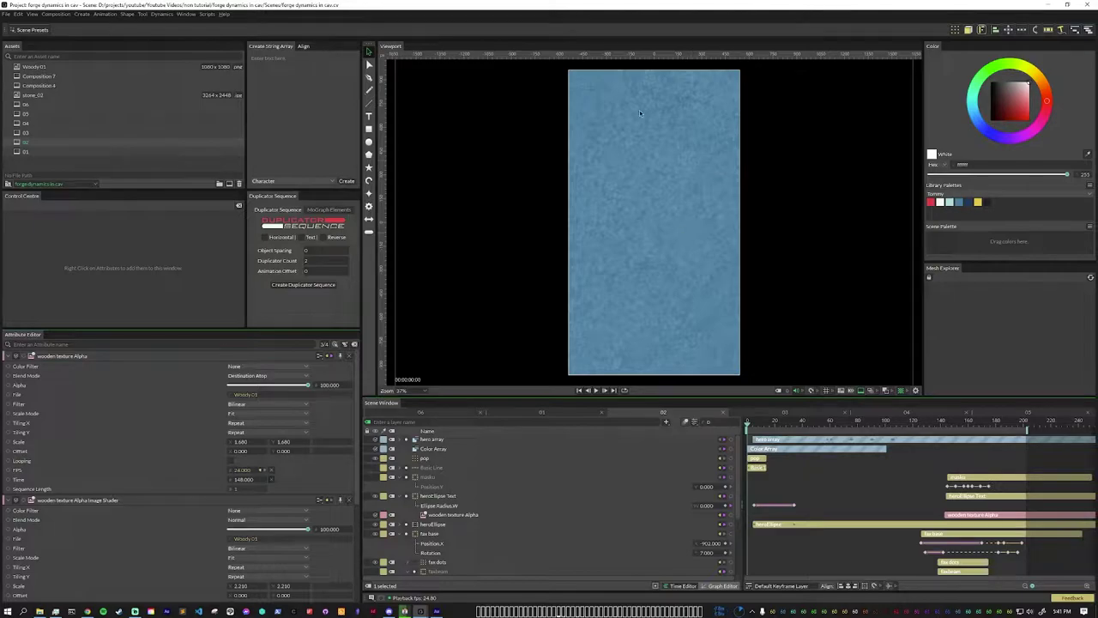
double_click(37, 153)
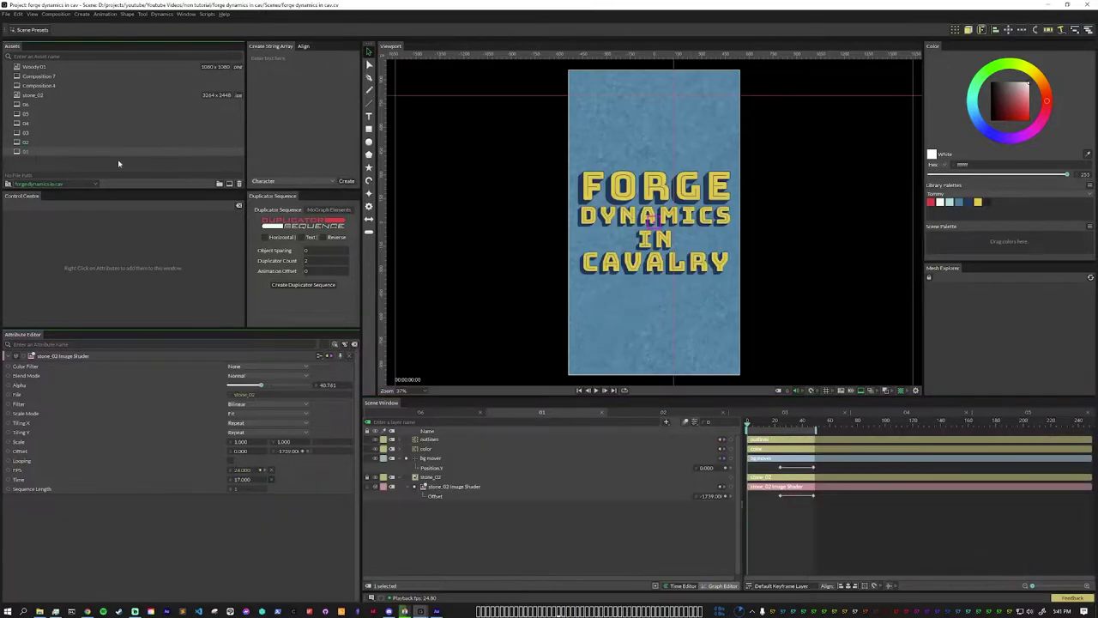
drag(747, 426, 815, 433)
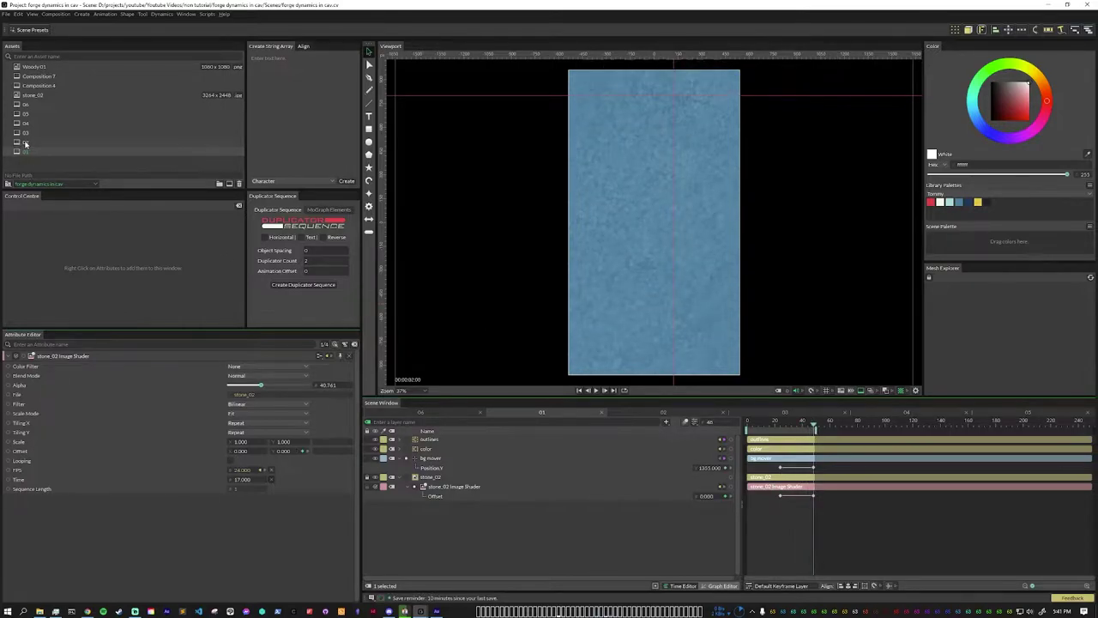
double_click(25, 145)
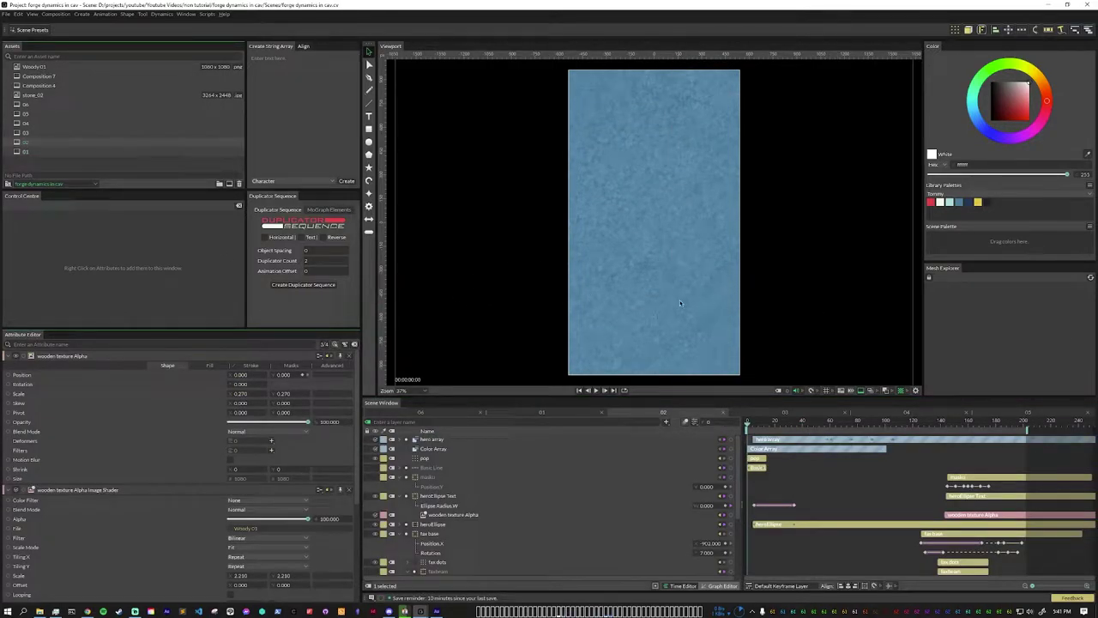
drag(747, 426, 775, 427)
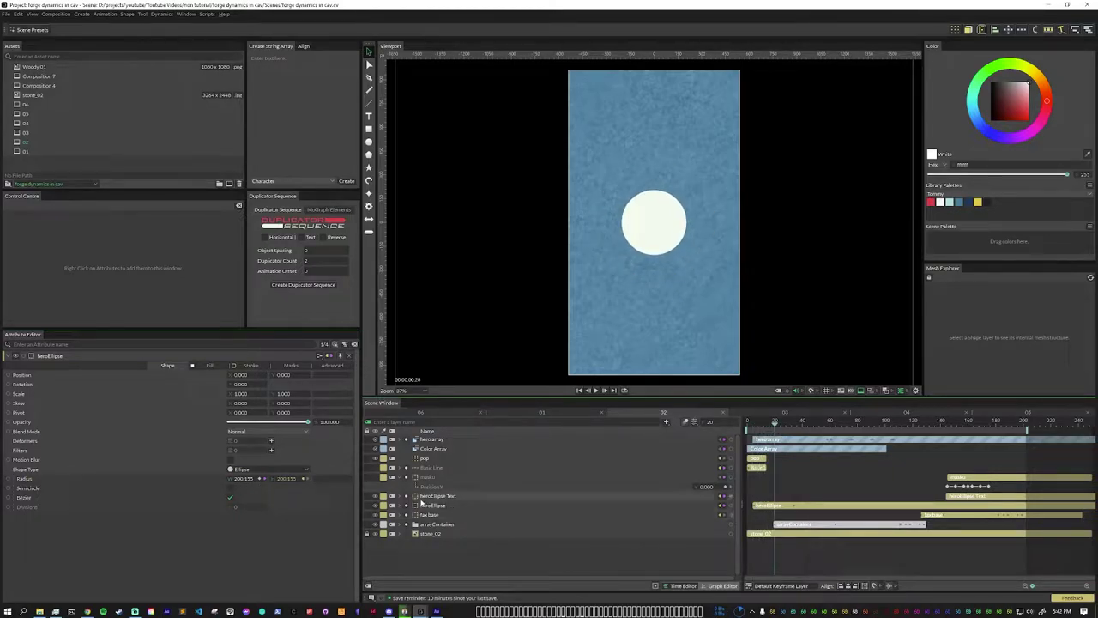
- Give heroEllipse's Ellipse.Radius.W keyframe a Small Spring Out ease
click(407, 506)
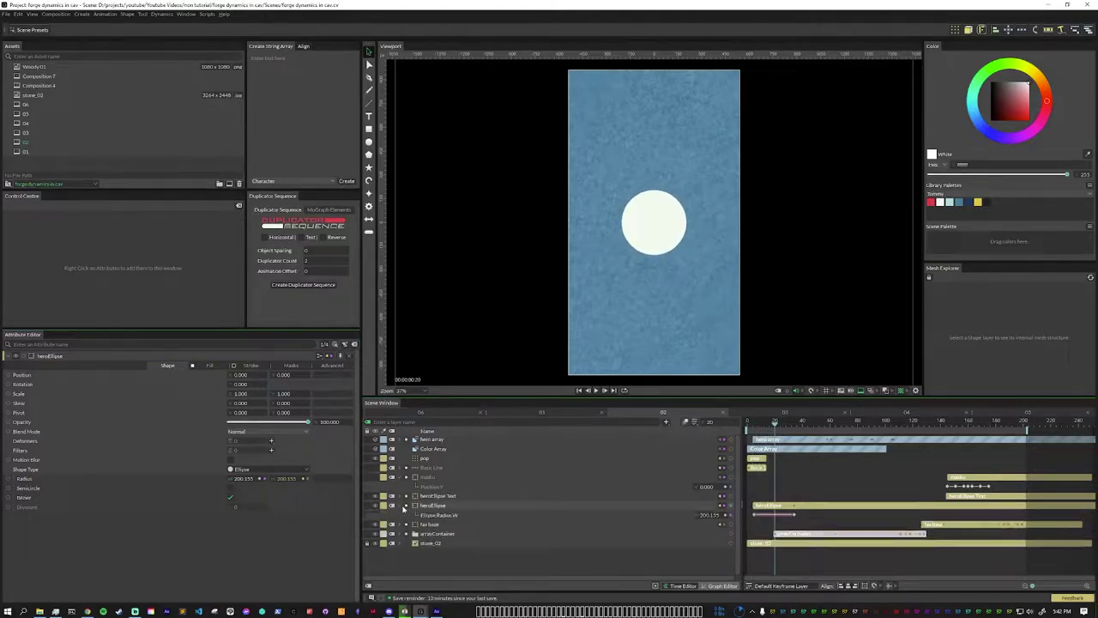
click(776, 425)
mouse_move(777, 425)
mouse_down()
mouse_move(747, 425)
mouse_move(786, 441)
mouse_up()
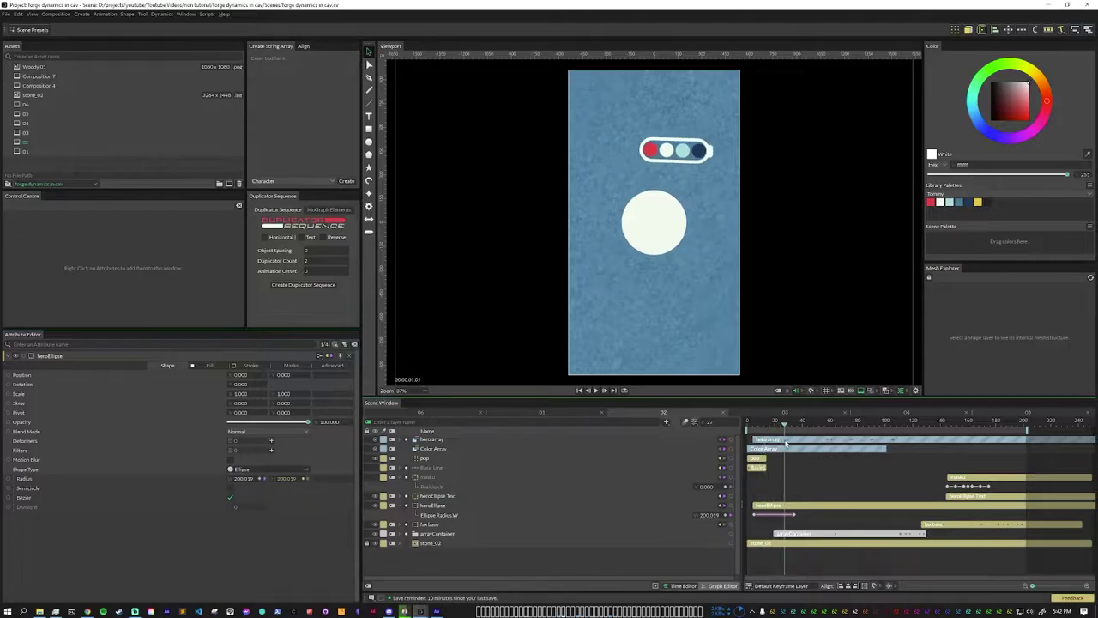
right_click(794, 517)
mouse_move(849, 410)
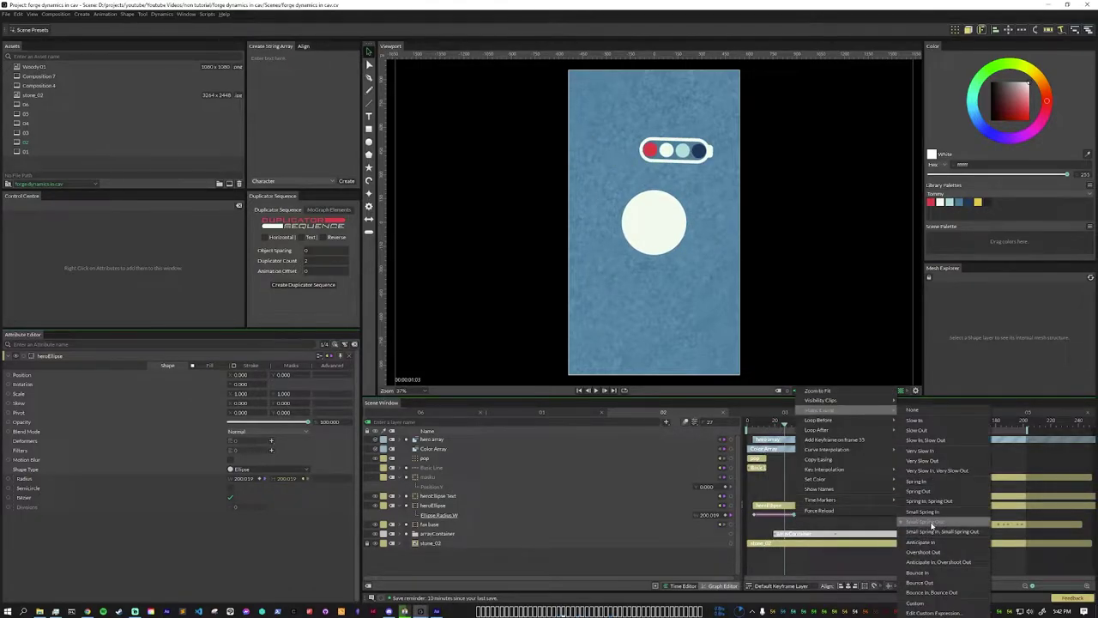
click(914, 522)
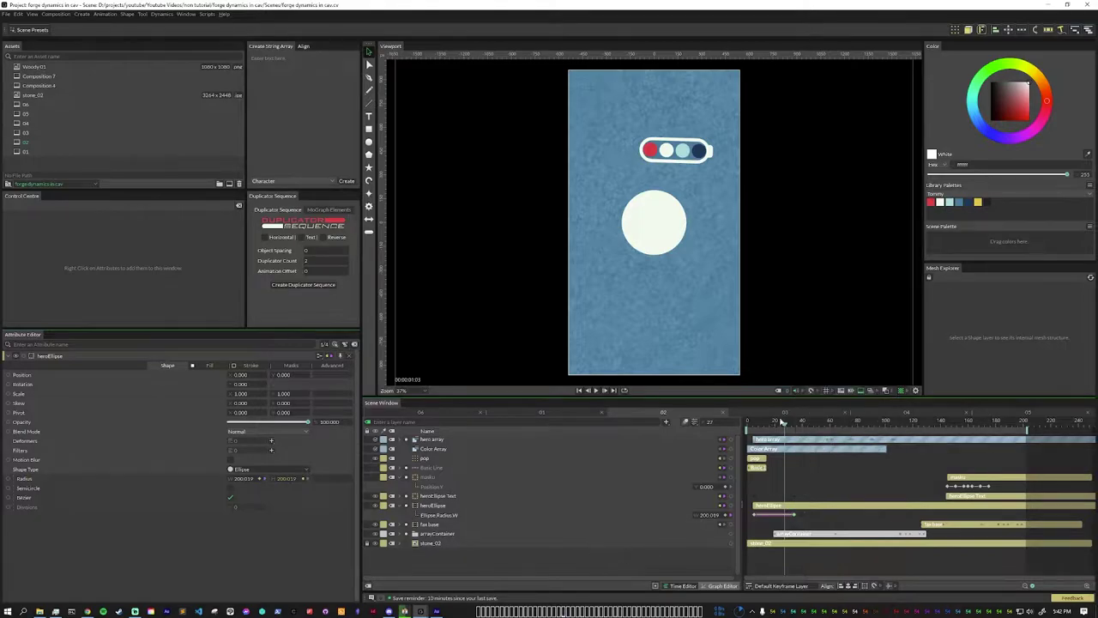
- Show the Basic Line rays' round-capped 21.100 stroke settings and preview the rays trimming in
drag(784, 427, 753, 428)
click(425, 459)
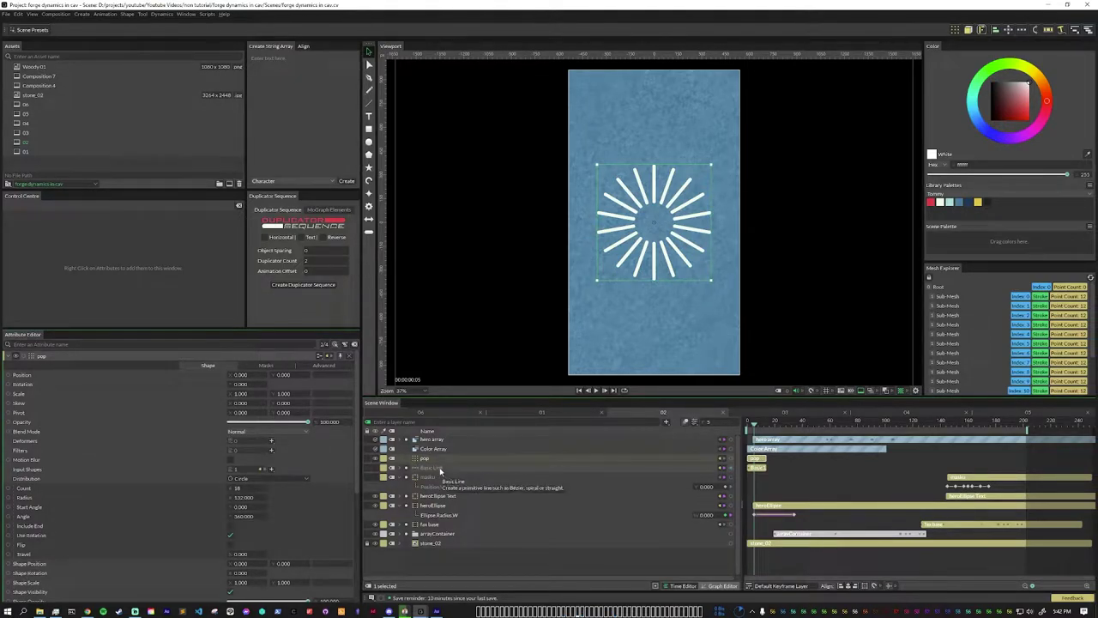
click(440, 470)
click(401, 468)
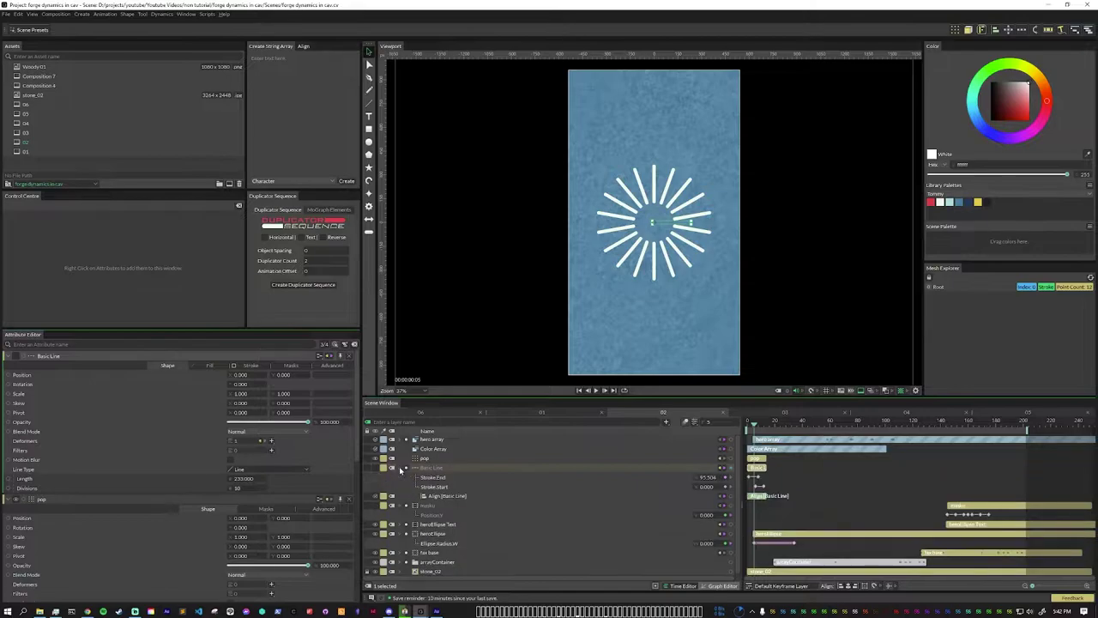
click(250, 366)
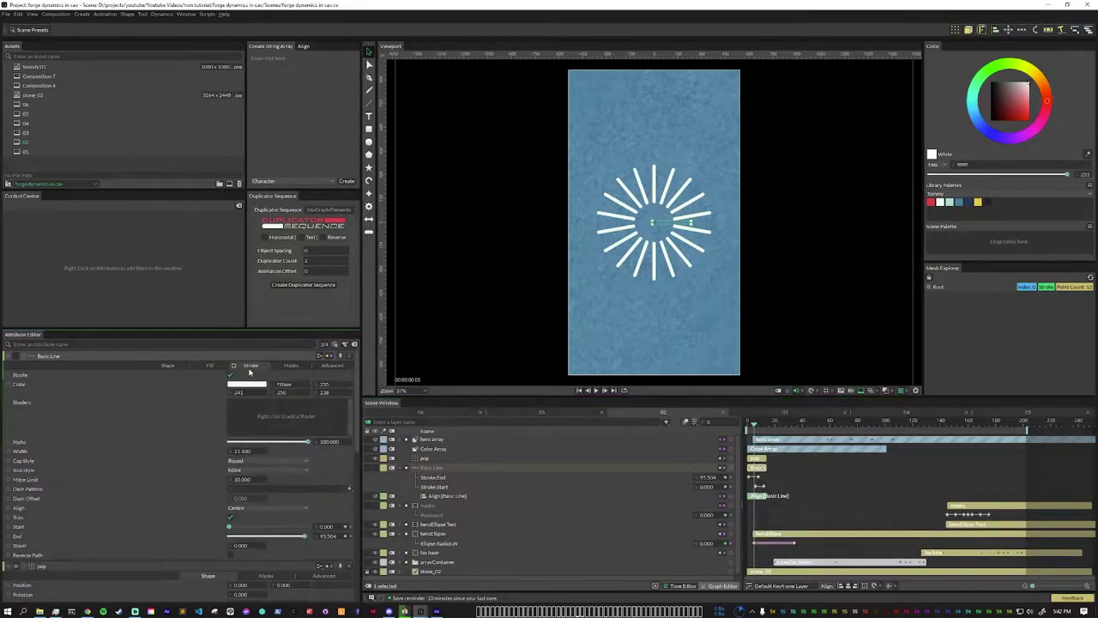
mouse_move(761, 424)
mouse_down()
mouse_move(781, 424)
mouse_move(748, 429)
mouse_move(798, 434)
mouse_up()
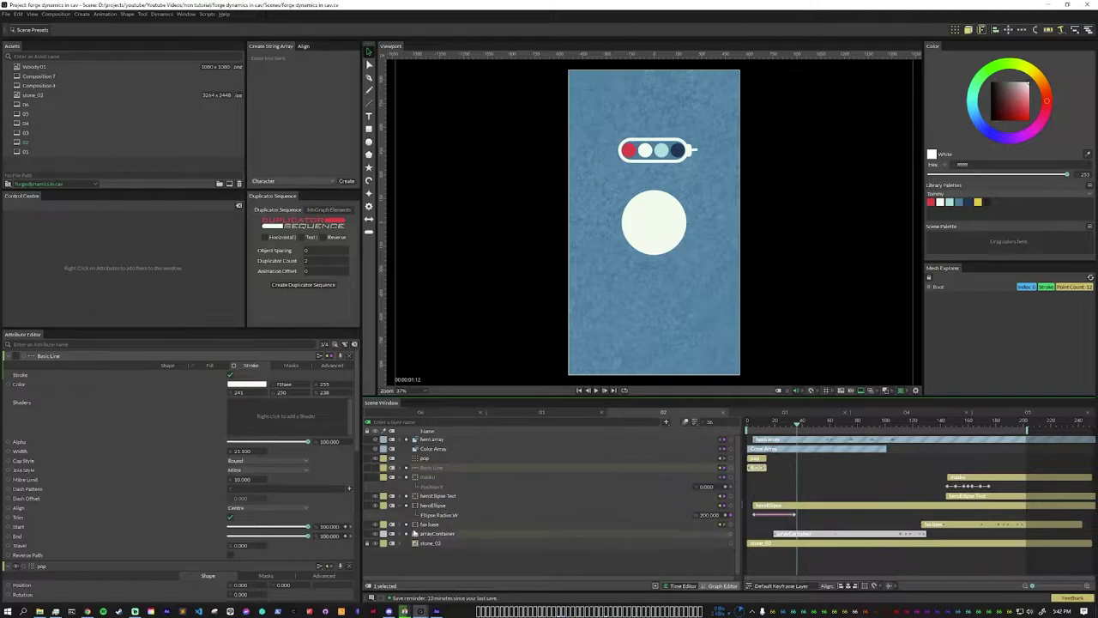
- Expand arrayContainer, scrub the wire and plug motion, then hide Element and play
click(405, 533)
scroll(503, 516, down, 1)
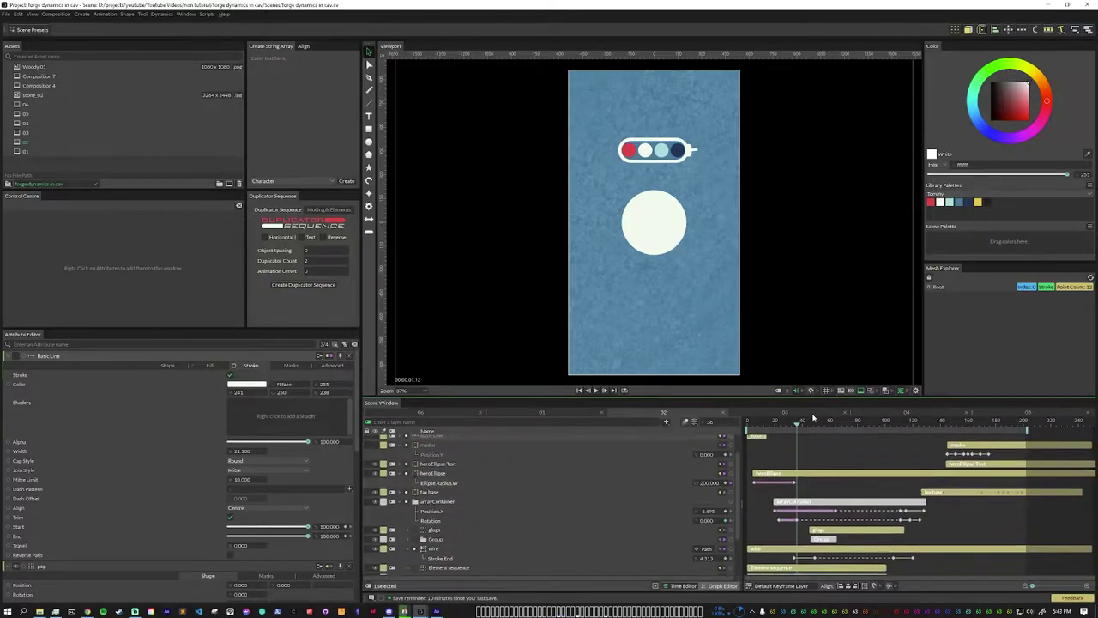
mouse_move(799, 426)
mouse_down()
mouse_move(841, 438)
mouse_move(795, 463)
mouse_move(807, 465)
mouse_up()
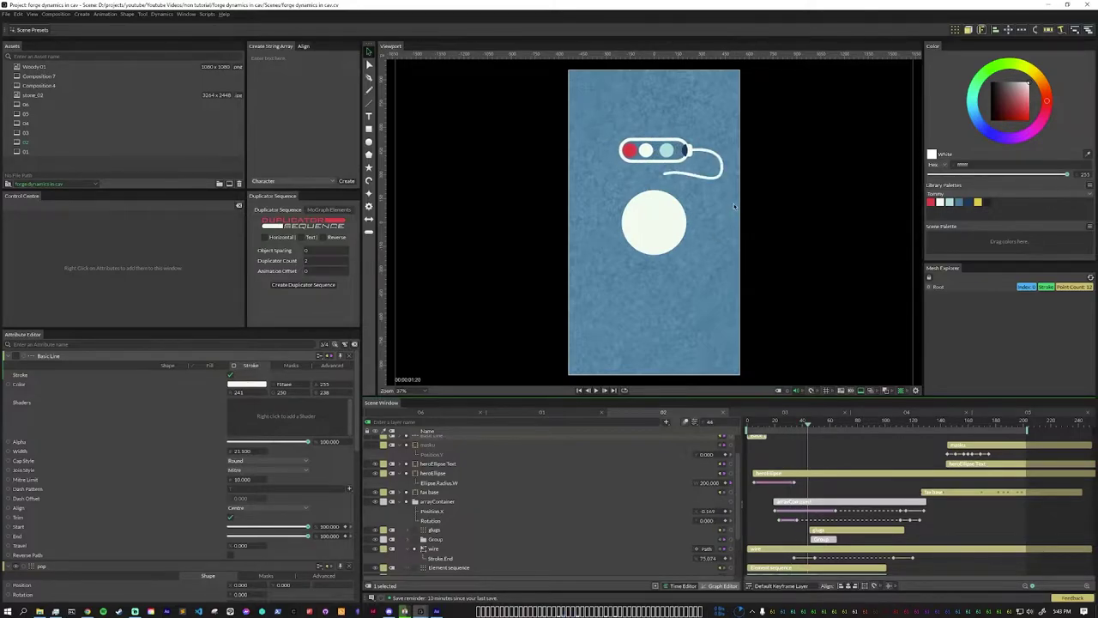
drag(807, 426, 820, 433)
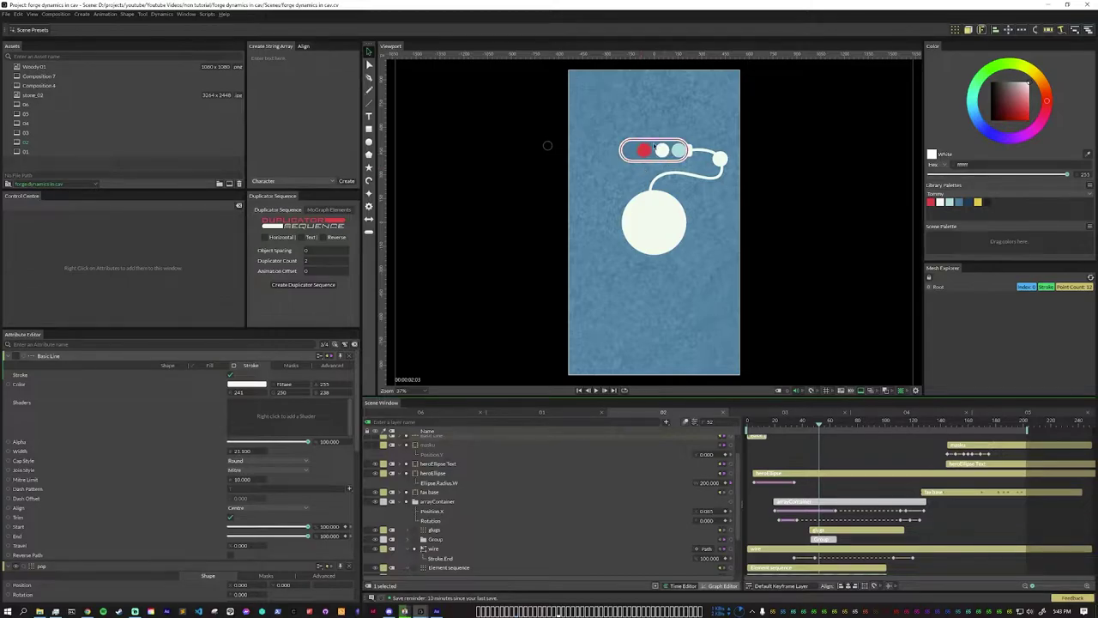
scroll(565, 523, down, 3)
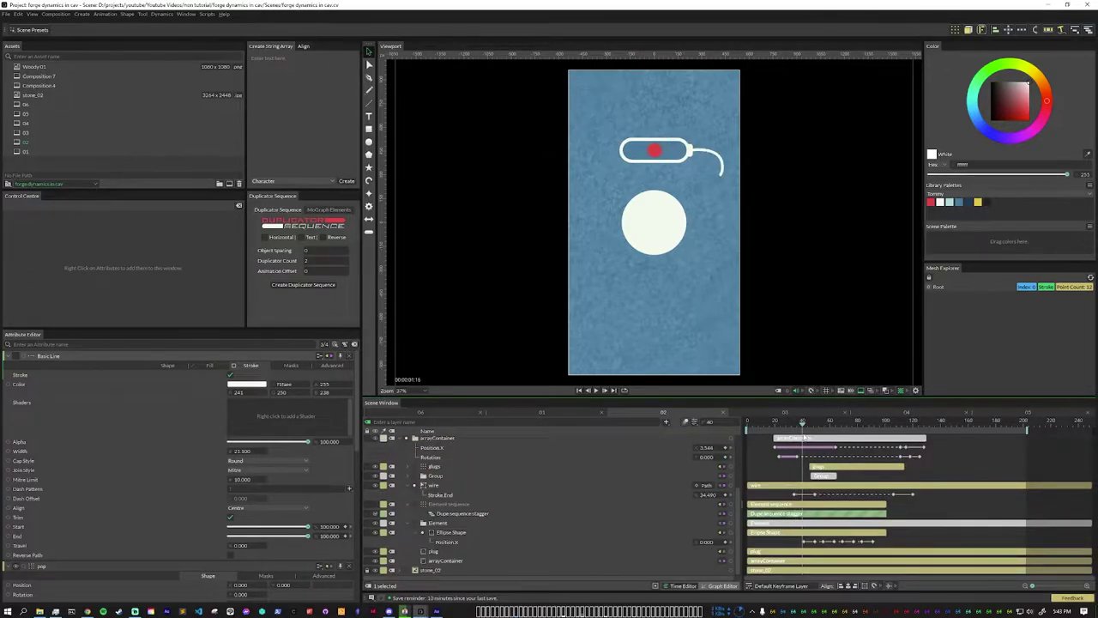
drag(802, 425, 877, 434)
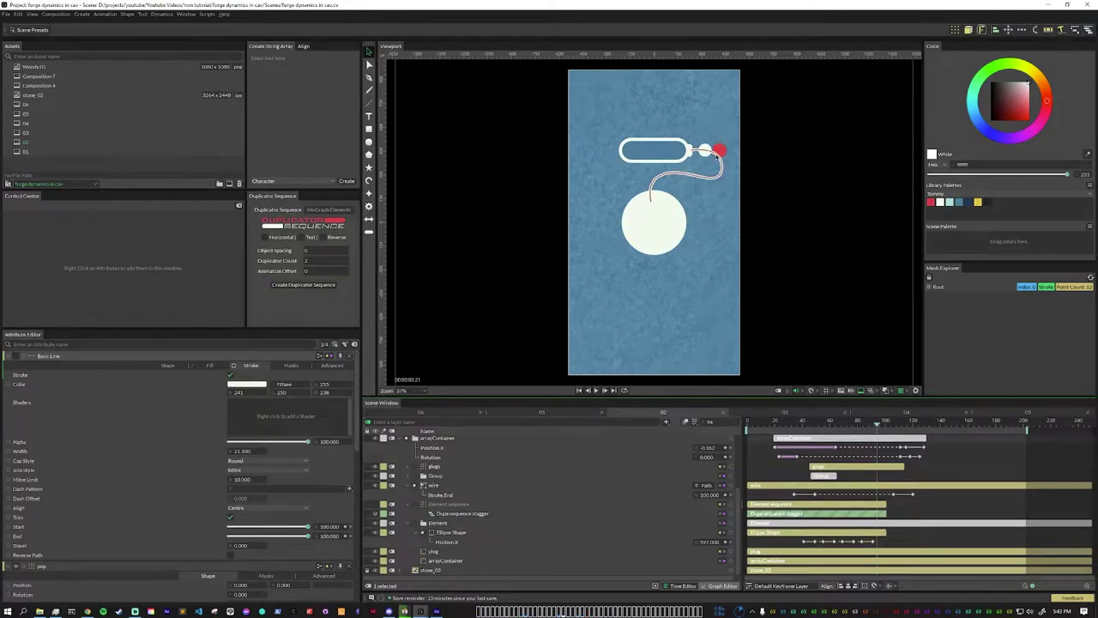
click(717, 155)
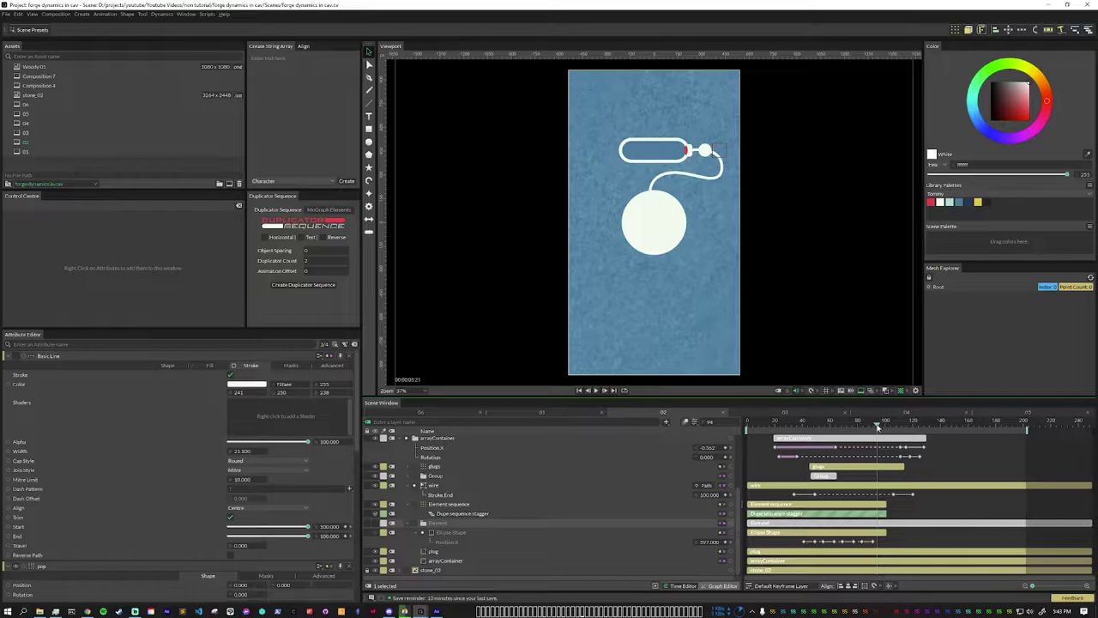
key(space)
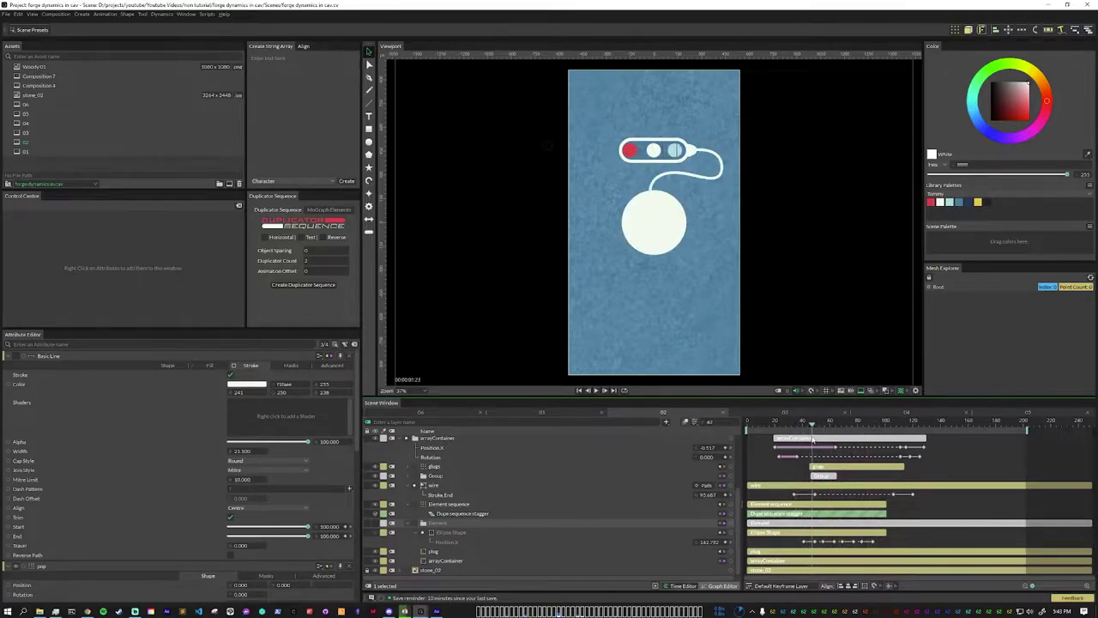
- Inspect the plugs layer's ellipse and Pathfinder settings under Group, then switch plugs off
click(712, 182)
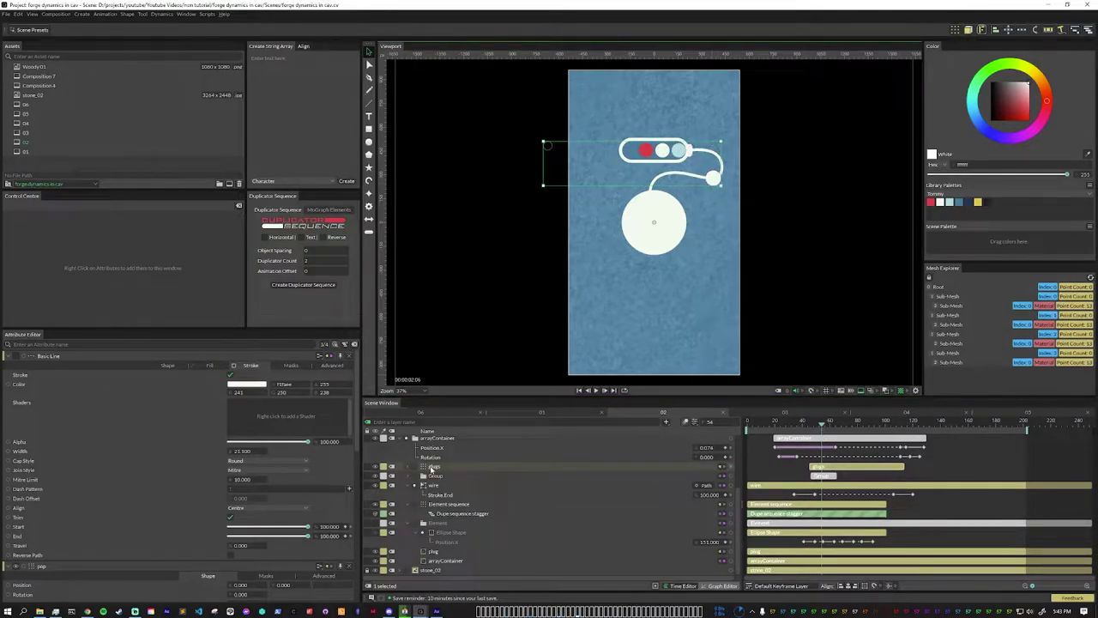
click(416, 476)
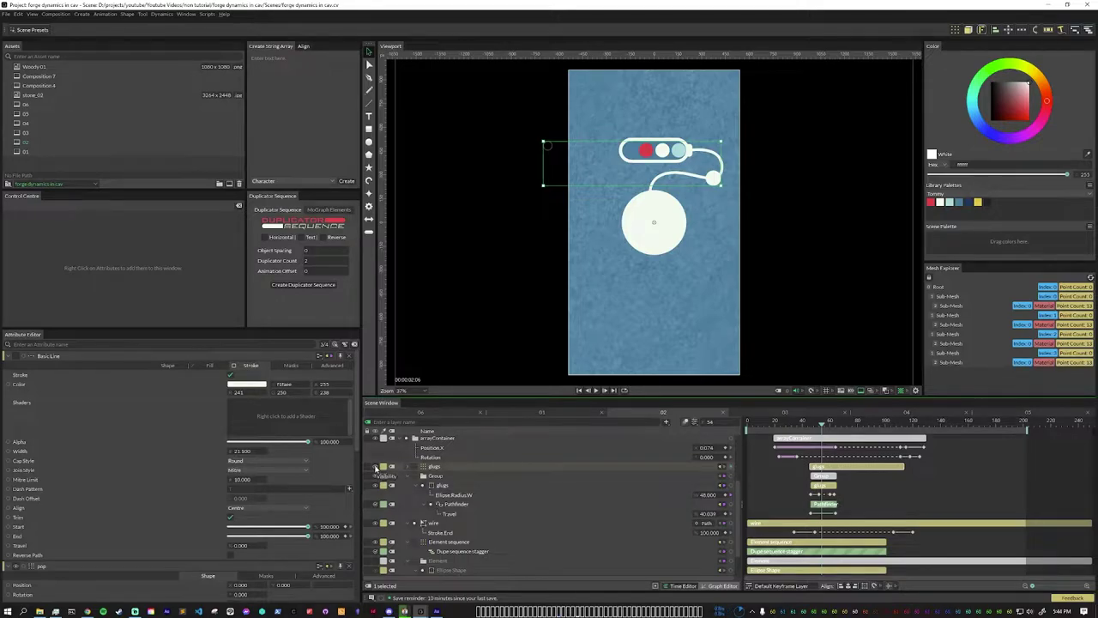
click(375, 467)
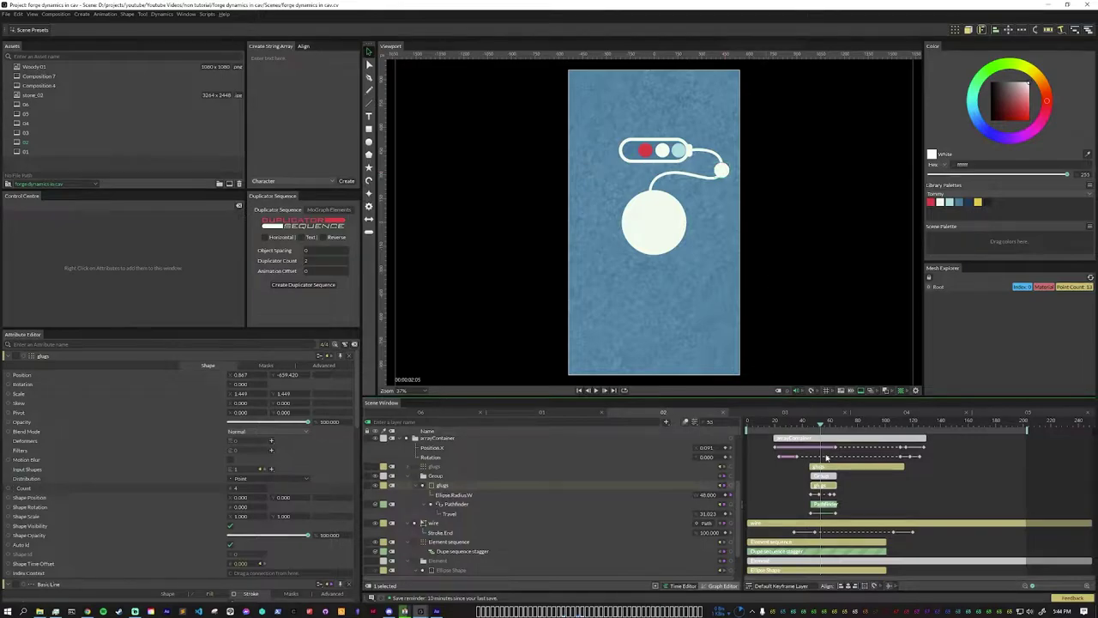
drag(822, 426, 816, 436)
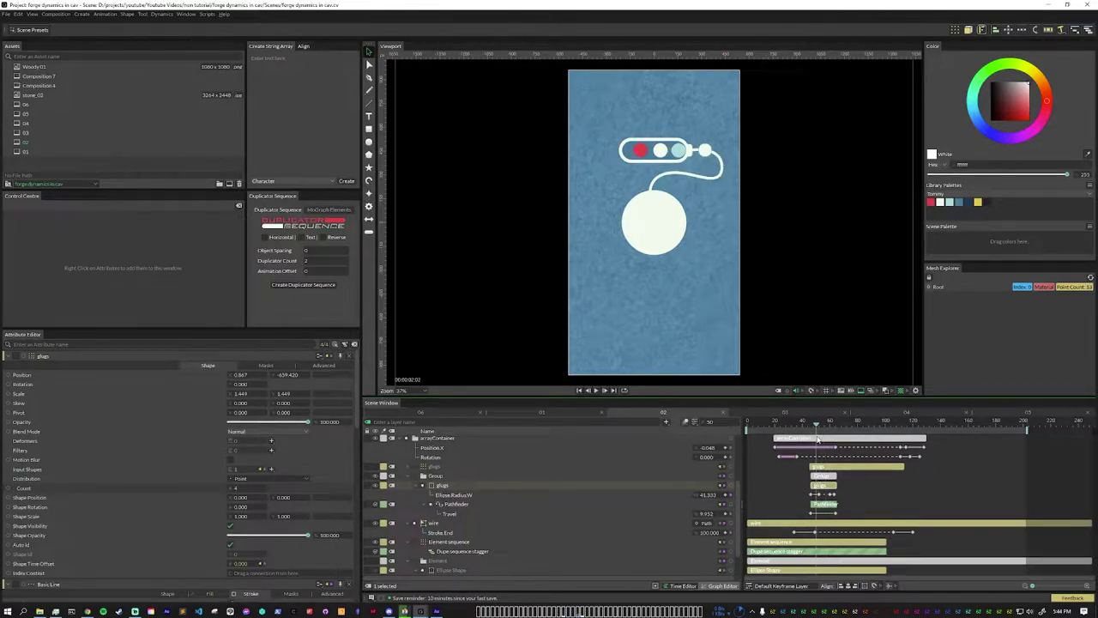
click(461, 508)
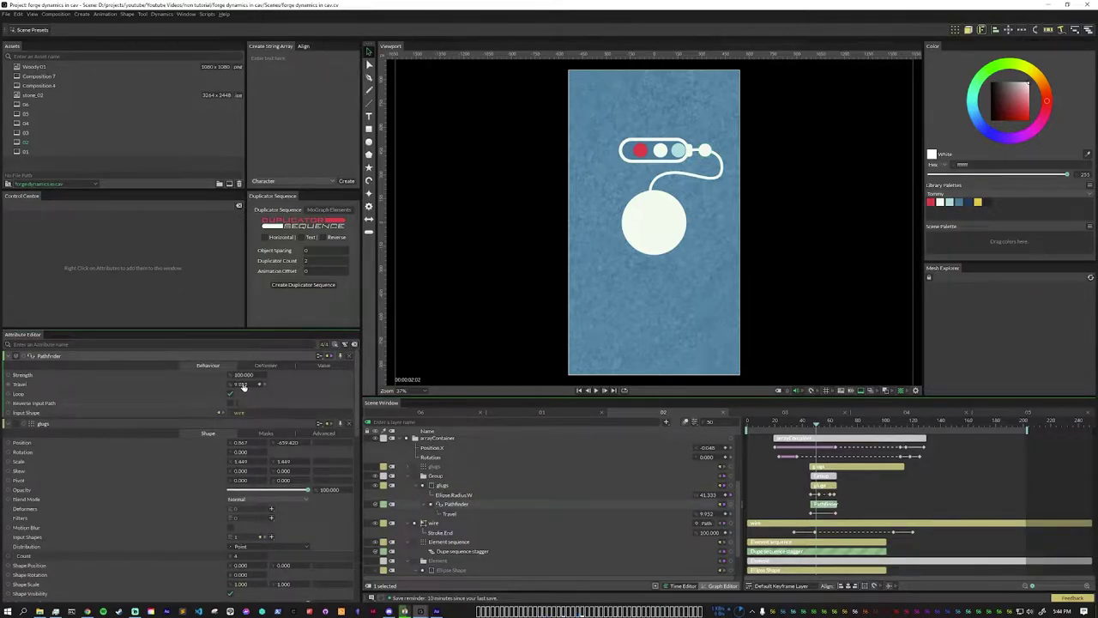
click(442, 487)
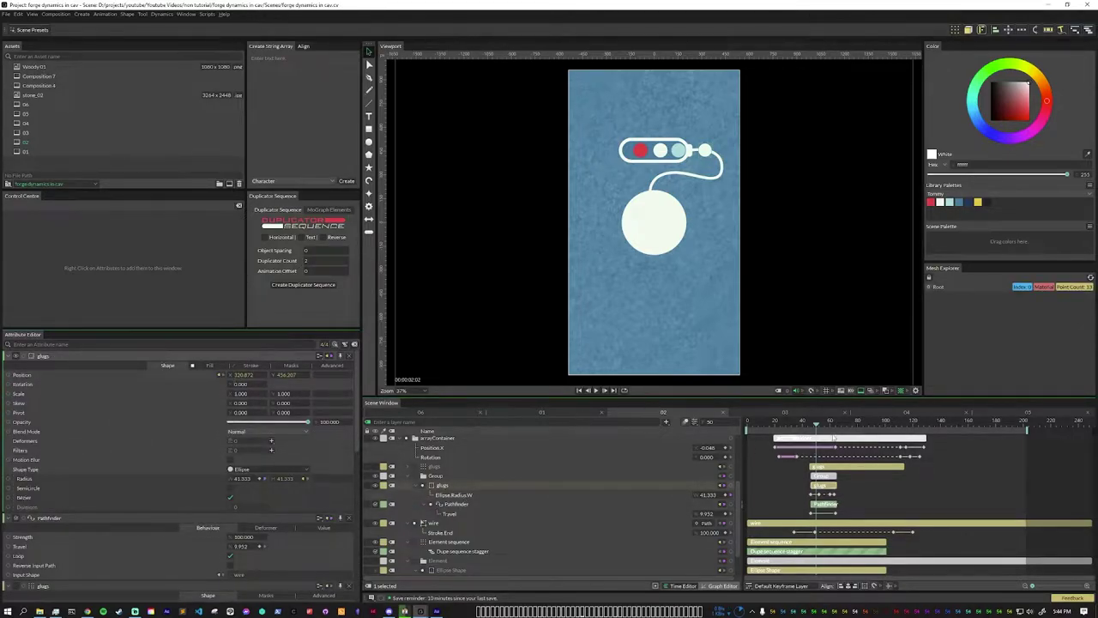
mouse_move(816, 422)
mouse_down()
mouse_move(832, 428)
mouse_move(808, 431)
mouse_move(832, 438)
mouse_move(820, 443)
mouse_up()
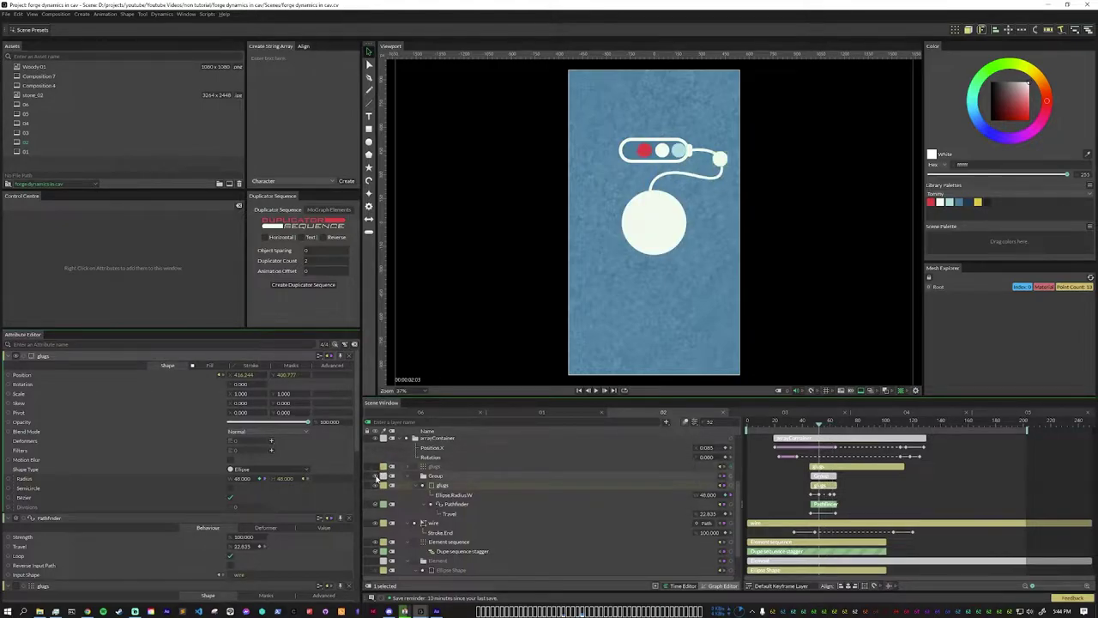
click(376, 474)
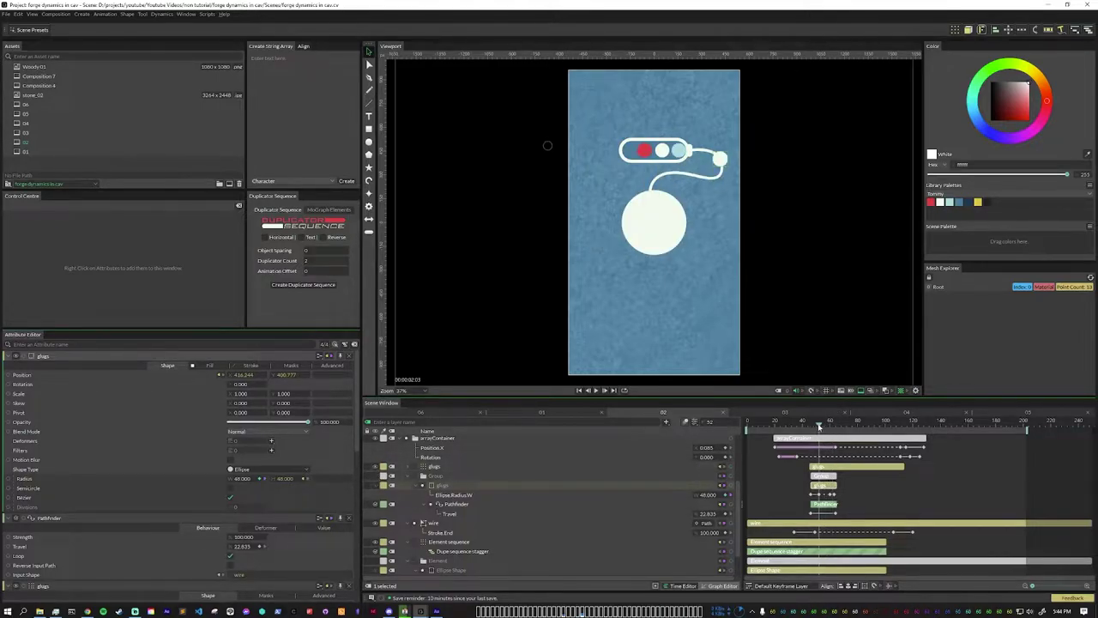
drag(820, 427, 869, 427)
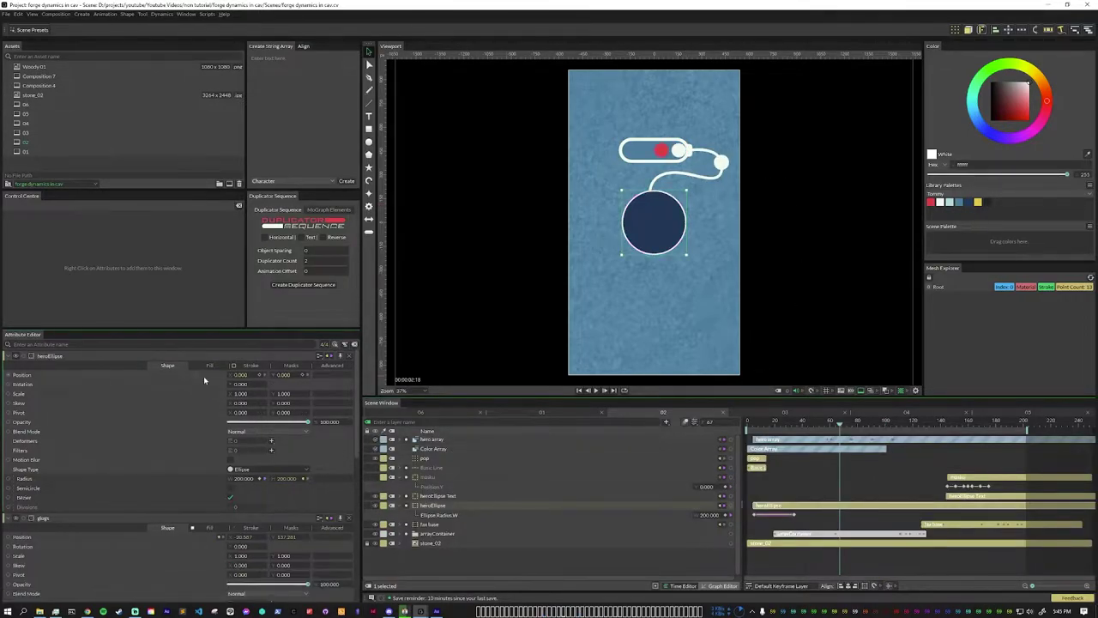
- Connect heroEllipse's Fill Color to hero array.id and scrub to watch the circle change colour
click(209, 367)
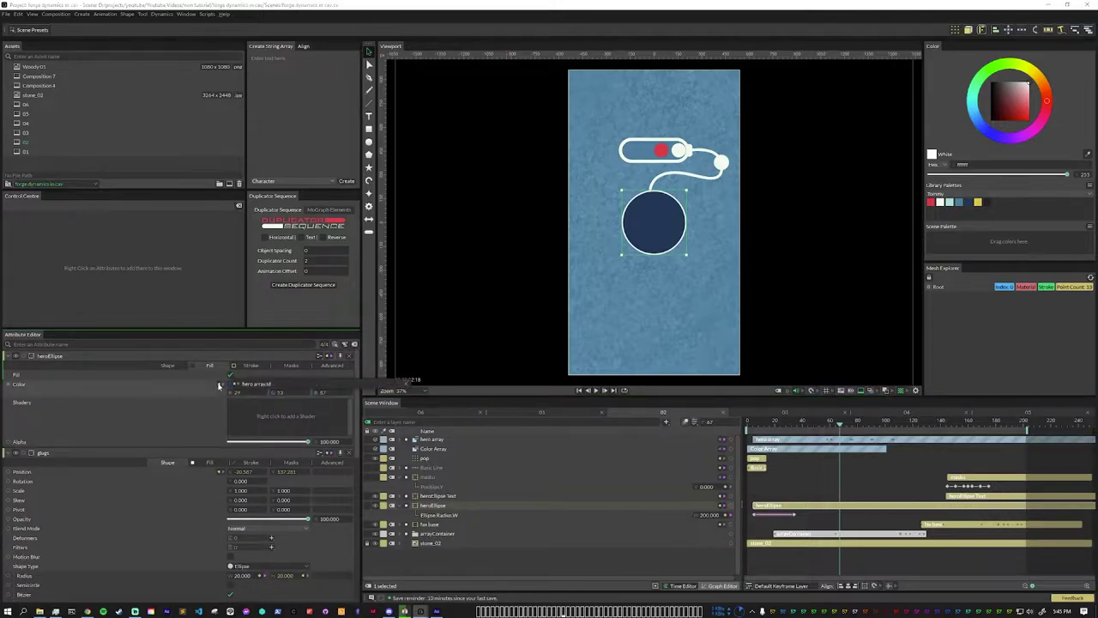
click(265, 388)
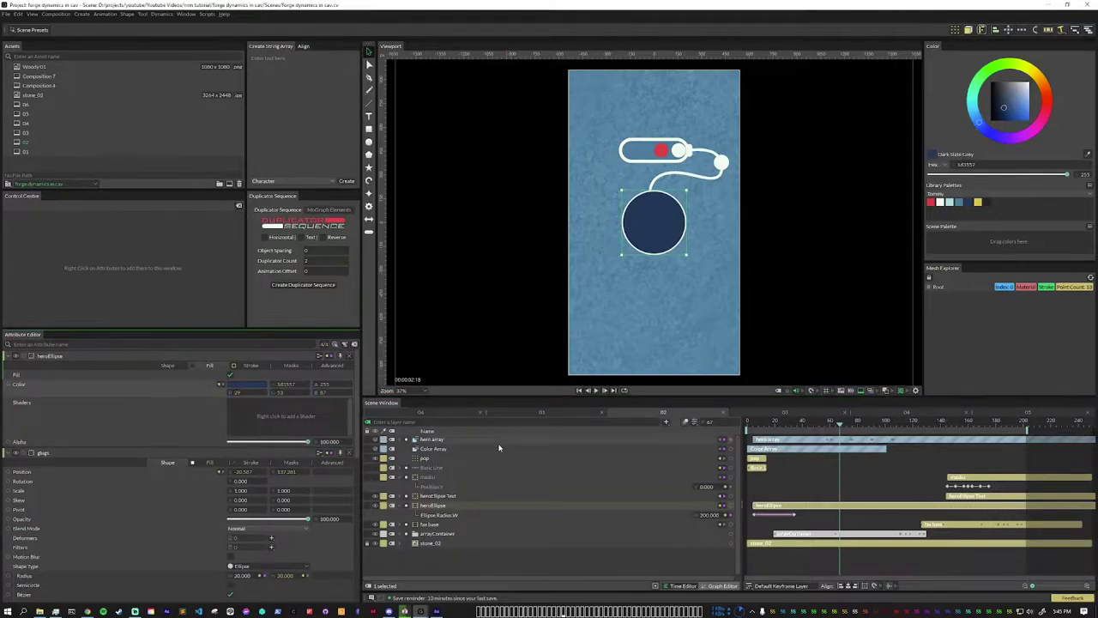
click(432, 442)
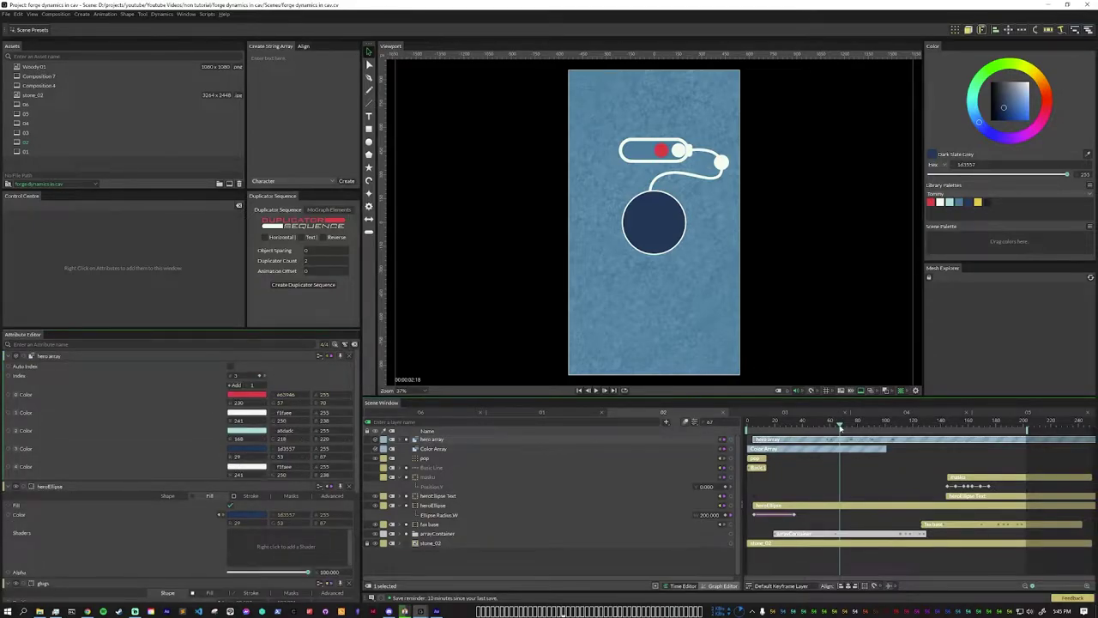
drag(840, 426, 915, 440)
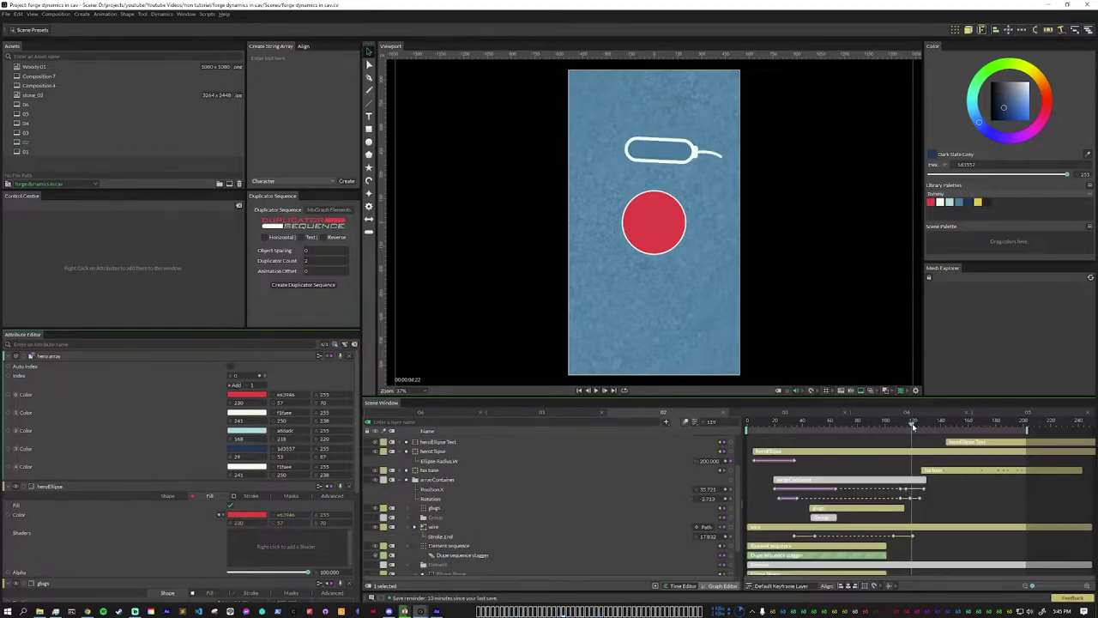
drag(892, 440, 923, 438)
- Advance until the chip sits above the circle, expand fax base, and select the fax dots
click(407, 478)
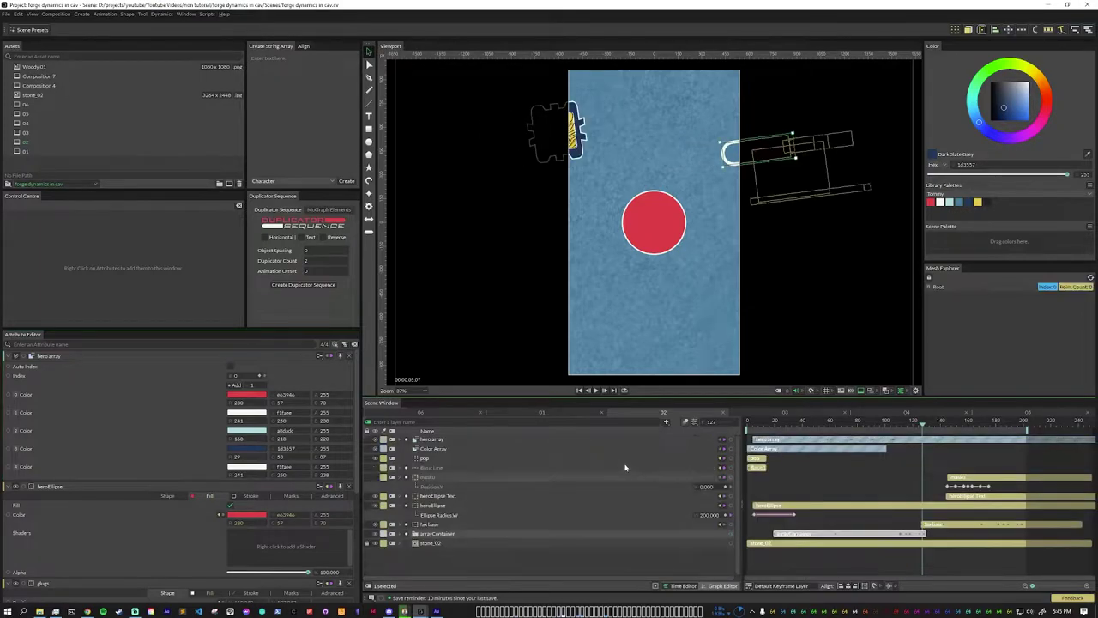
mouse_move(923, 424)
mouse_down()
mouse_move(950, 443)
mouse_move(942, 453)
mouse_move(952, 443)
mouse_move(928, 441)
mouse_up()
click(410, 524)
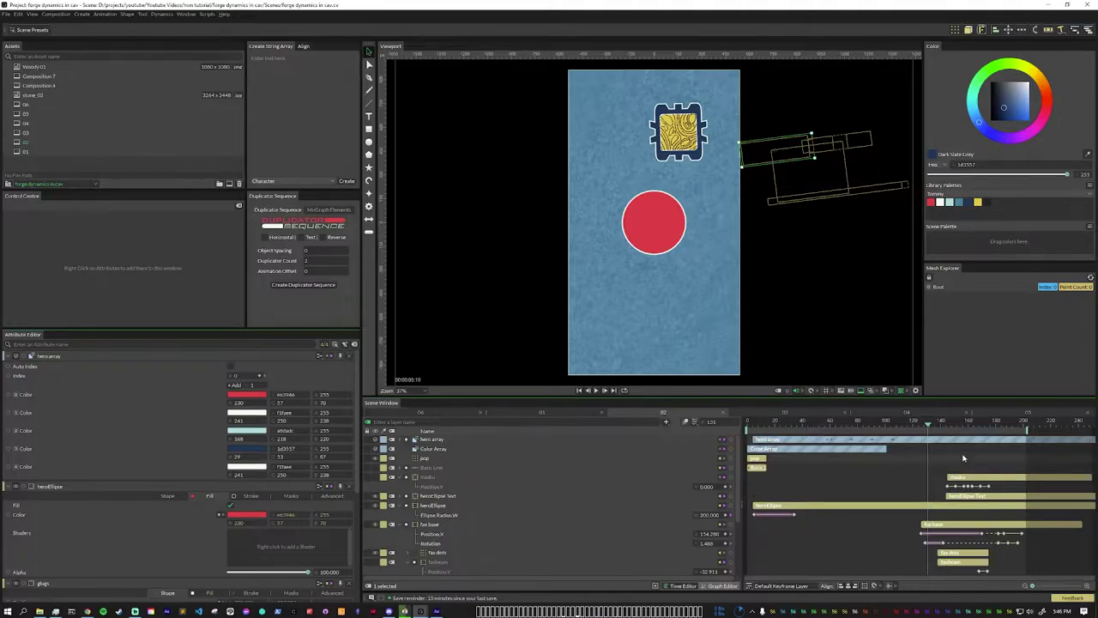
drag(928, 424, 950, 424)
click(654, 175)
scroll(654, 175, up, 4)
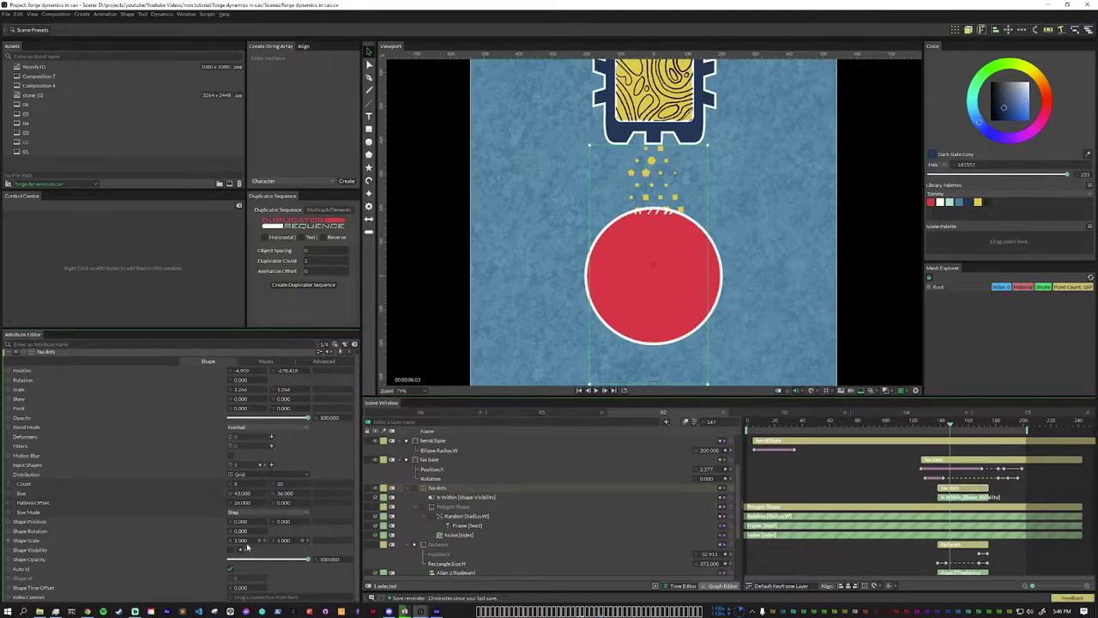
- Disconnect the fax dots' Shape Visibility from Is Within and inspect the Polygon Shape
mouse_move(241, 552)
mouse_down()
mouse_move(436, 553)
mouse_move(232, 554)
mouse_up()
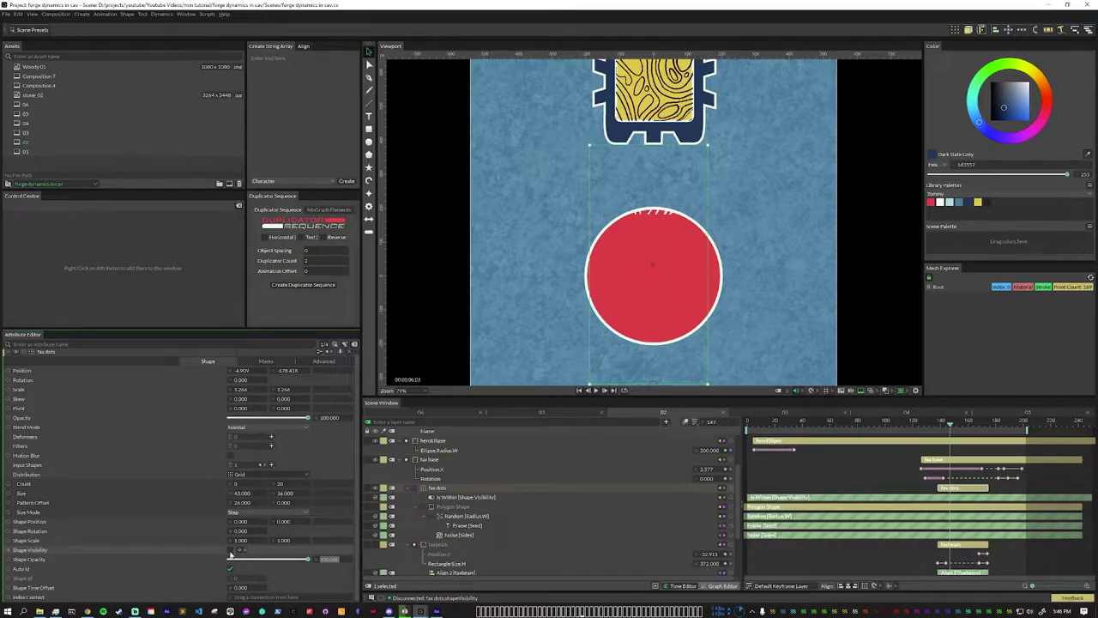
scroll(532, 274, down, 2)
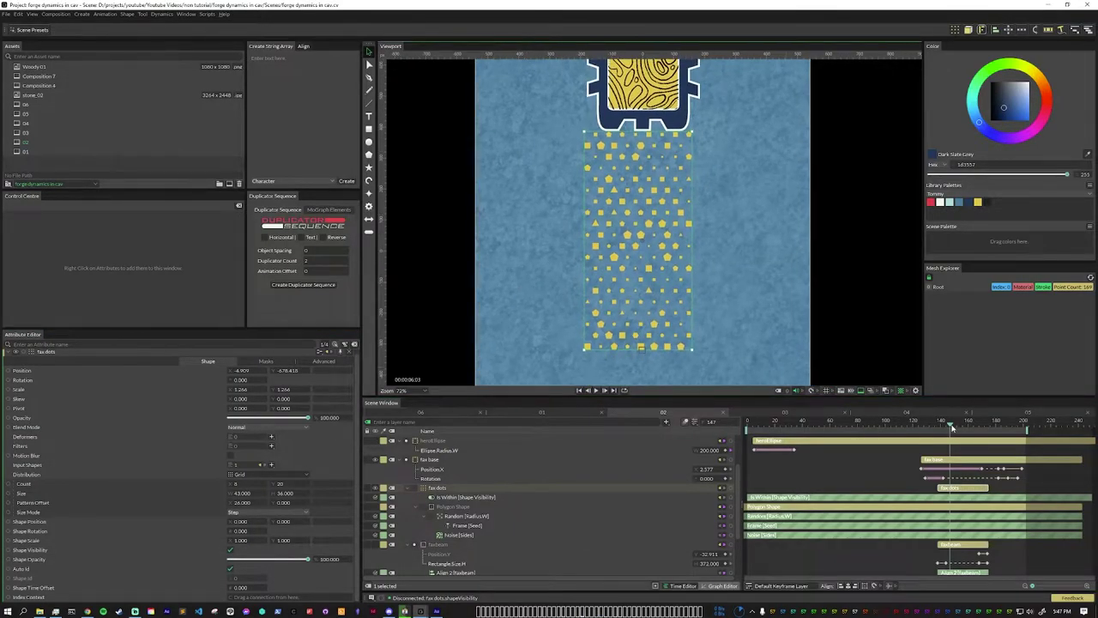
mouse_move(950, 426)
mouse_down()
mouse_move(938, 430)
mouse_move(996, 431)
mouse_move(952, 441)
mouse_up()
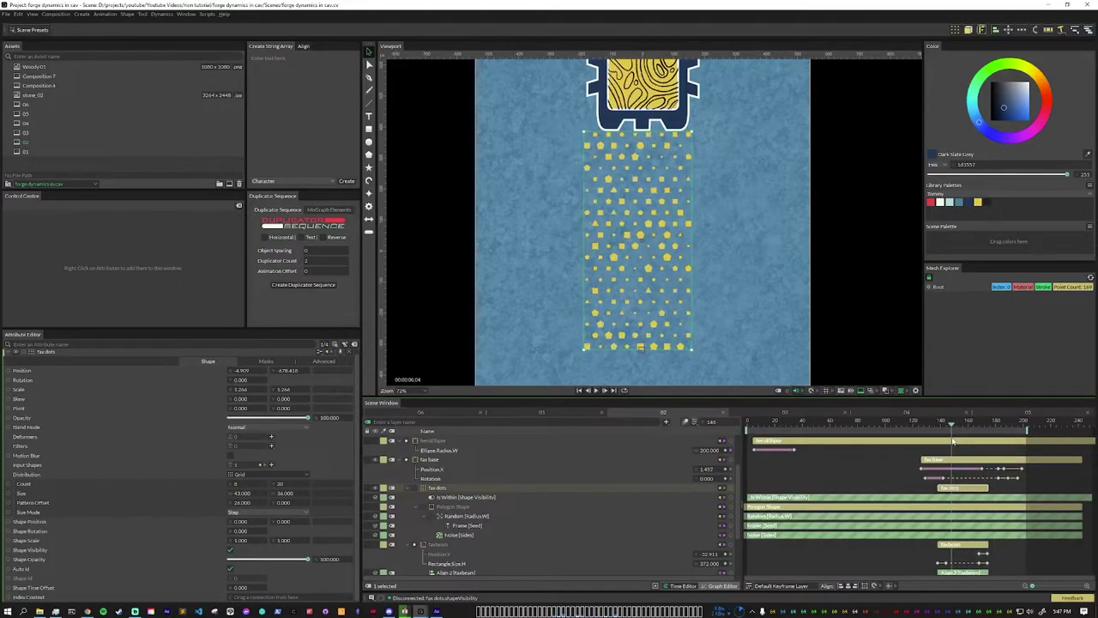
click(448, 507)
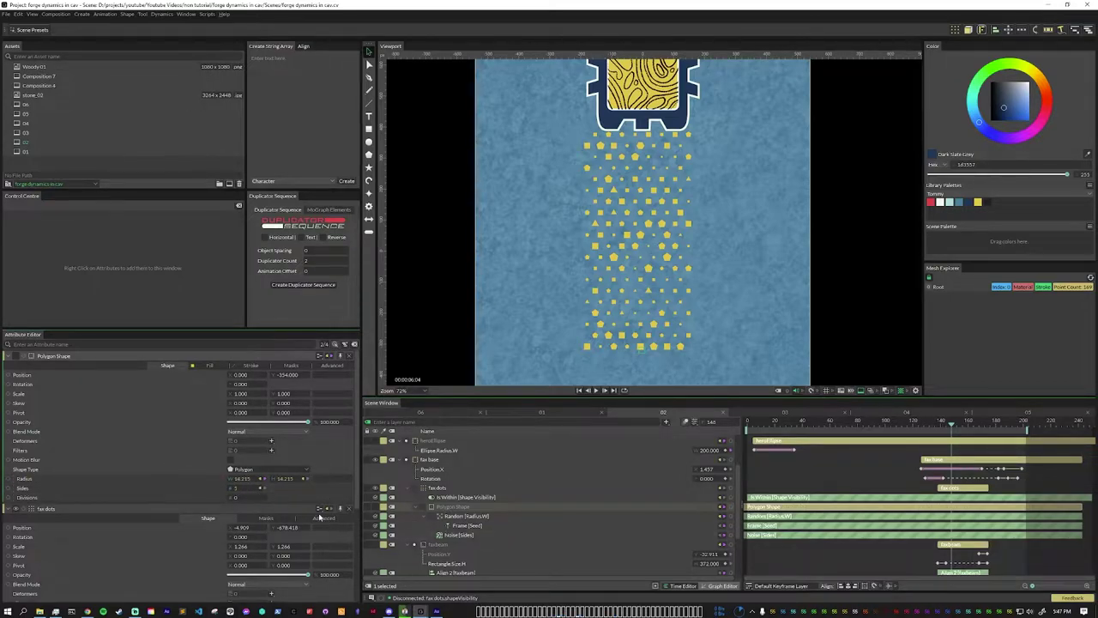
mouse_move(947, 432)
mouse_down()
mouse_move(973, 431)
mouse_move(949, 440)
mouse_up()
click(469, 525)
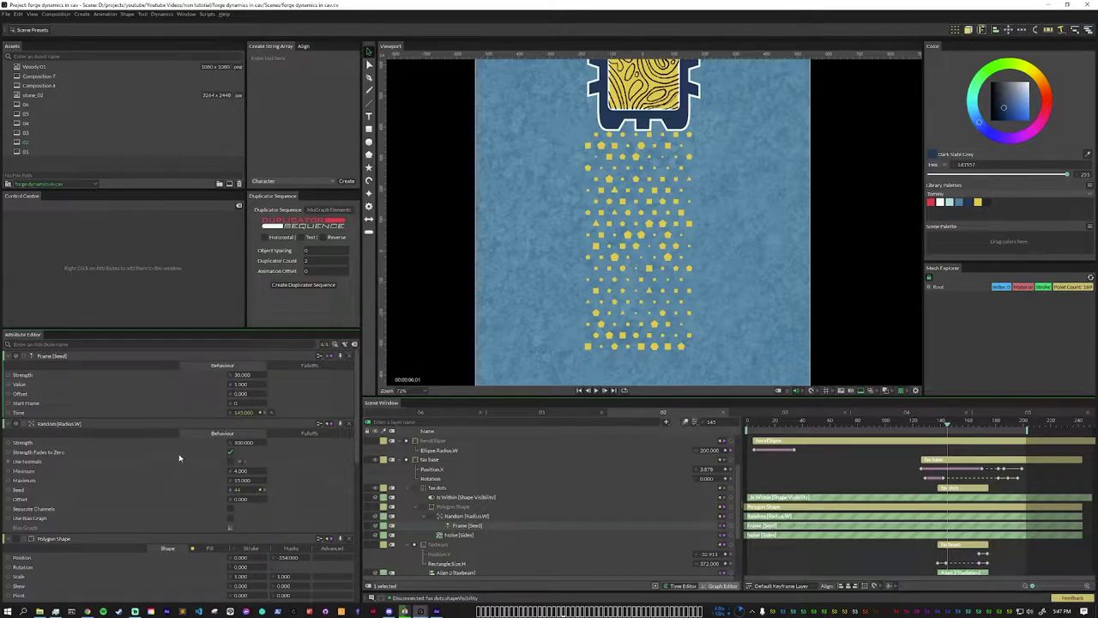
mouse_move(953, 429)
mouse_down()
mouse_move(974, 430)
mouse_move(951, 442)
mouse_move(978, 429)
mouse_move(954, 429)
mouse_up()
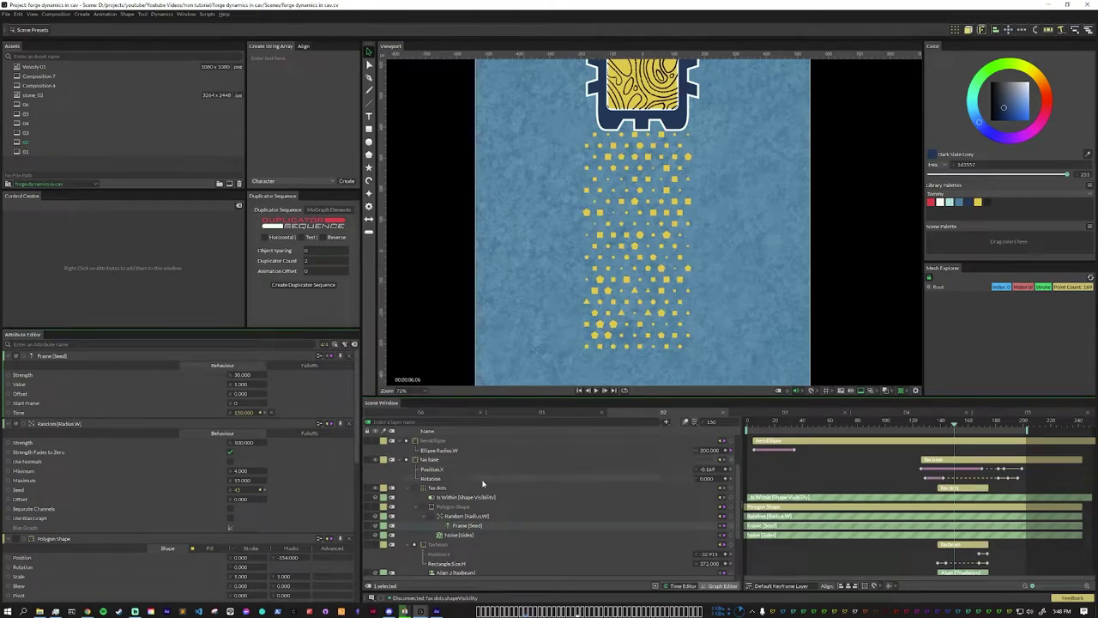
- Reconnect Is Within [Shape Visibility] to the fax dots' Shape Visibility and scrub to verify
click(437, 488)
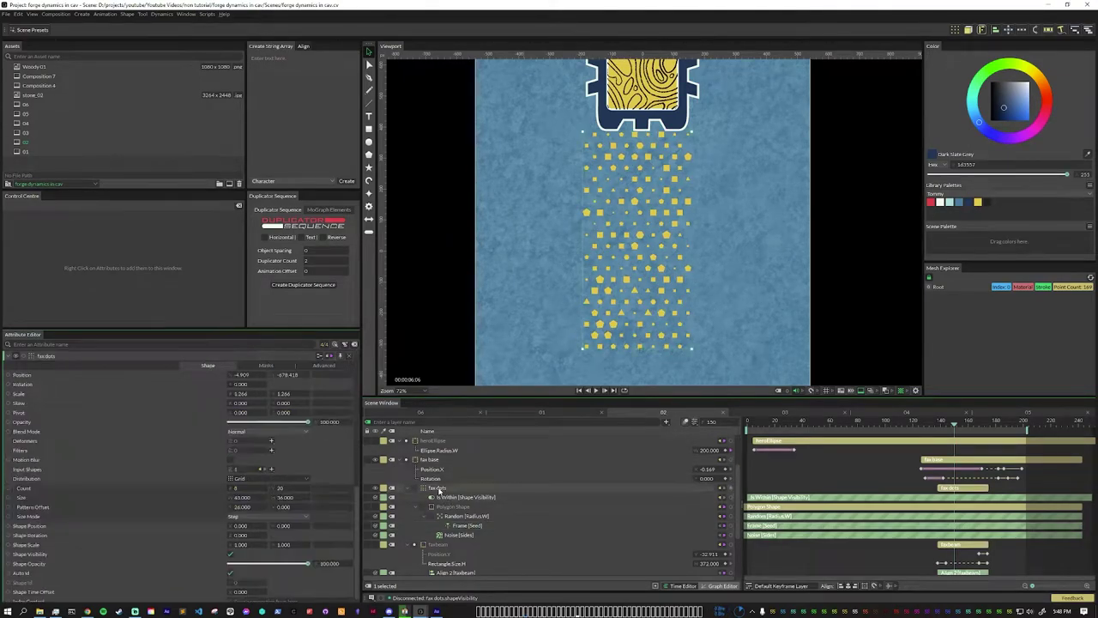
scroll(130, 449, down, 1)
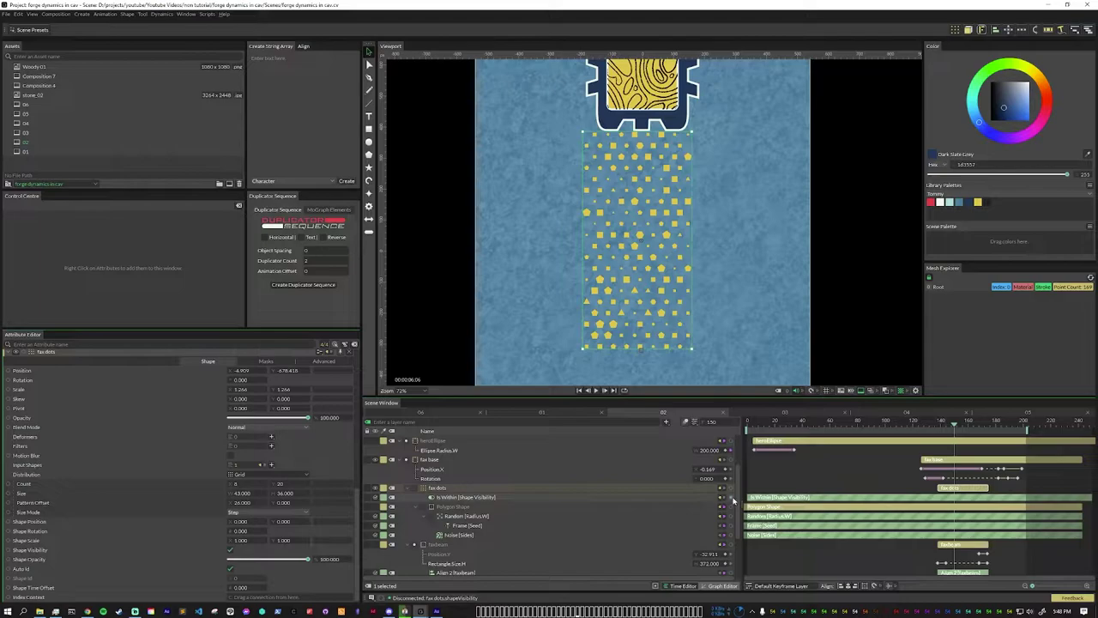
drag(731, 497, 230, 552)
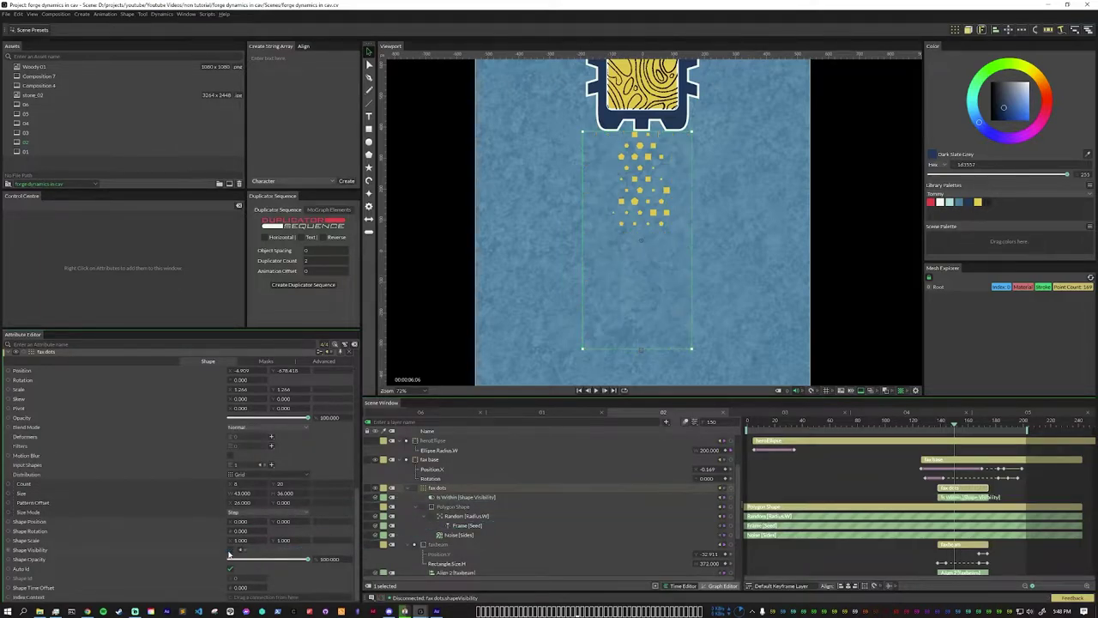
click(485, 498)
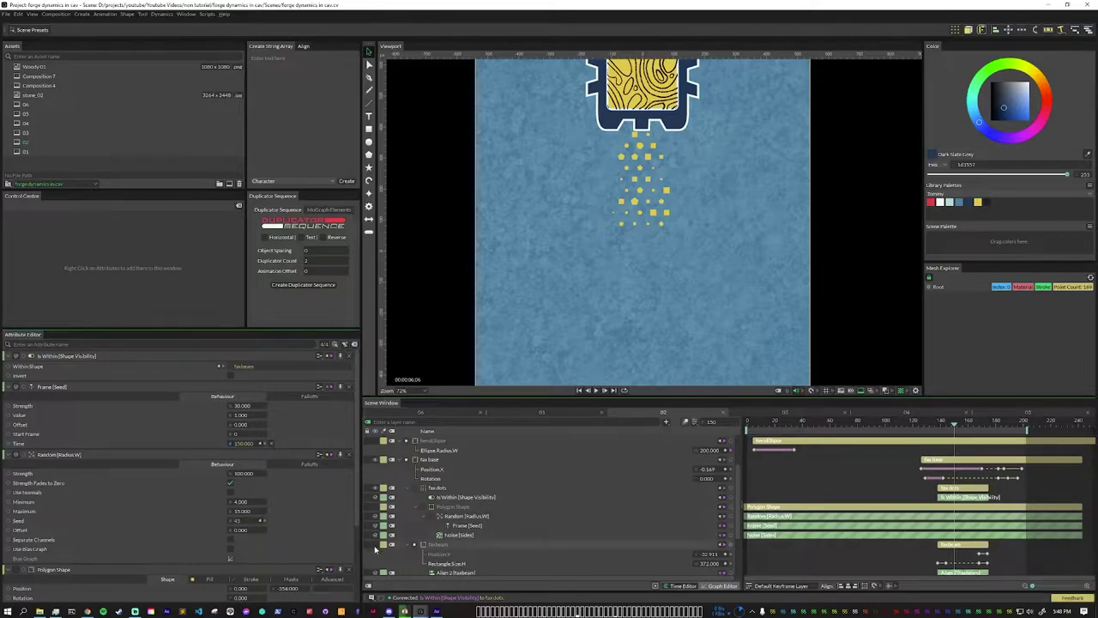
mouse_move(951, 427)
mouse_down()
mouse_move(937, 427)
mouse_move(959, 437)
mouse_up()
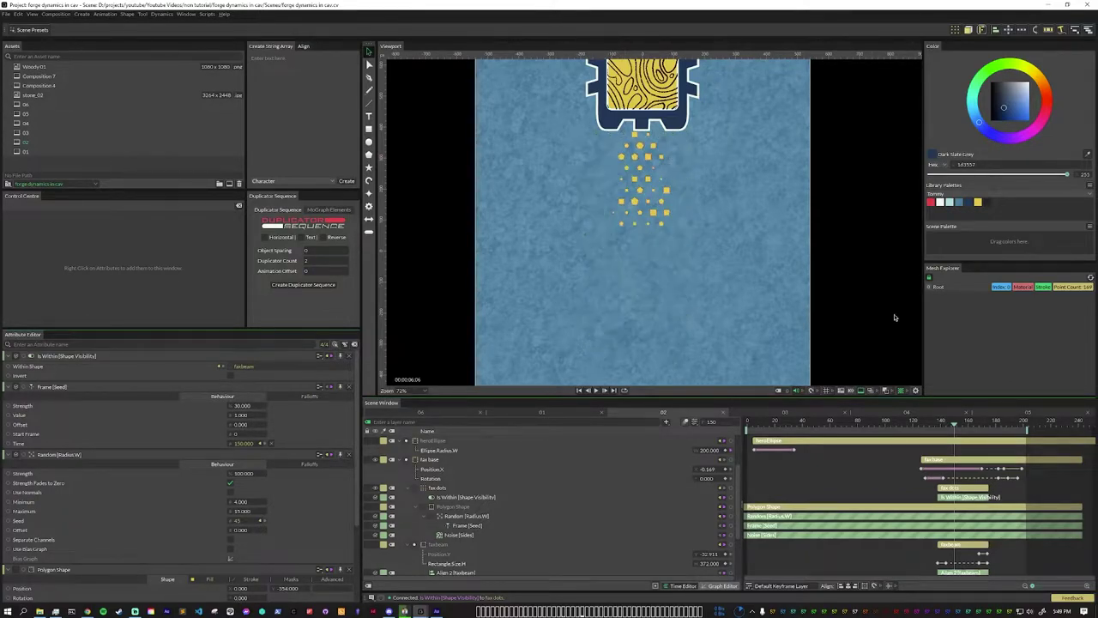
drag(954, 425, 980, 426)
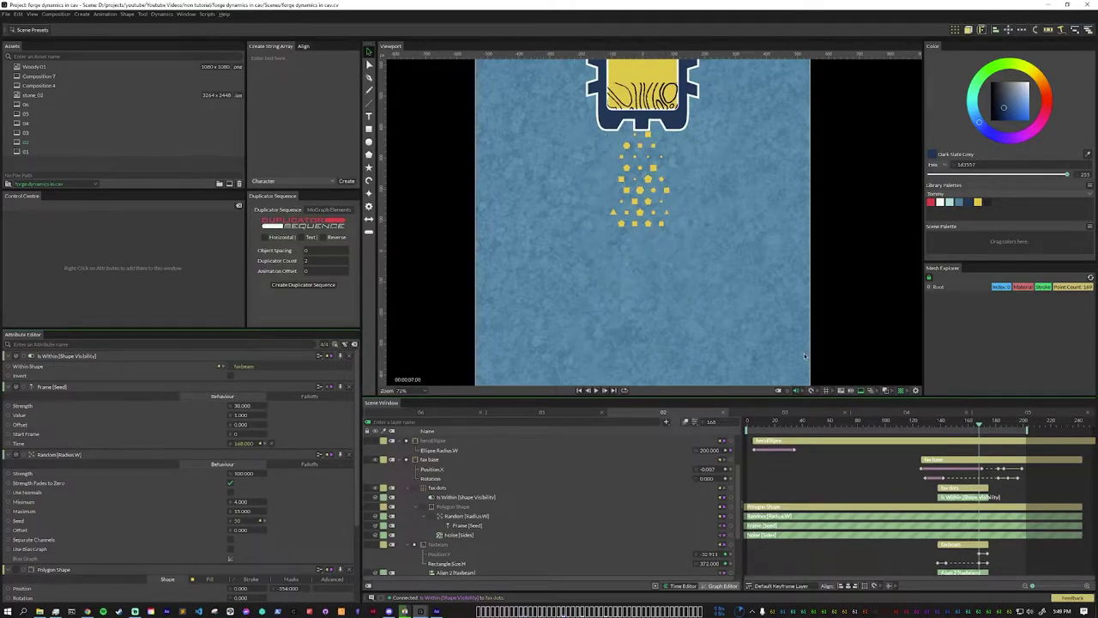
drag(980, 427, 963, 442)
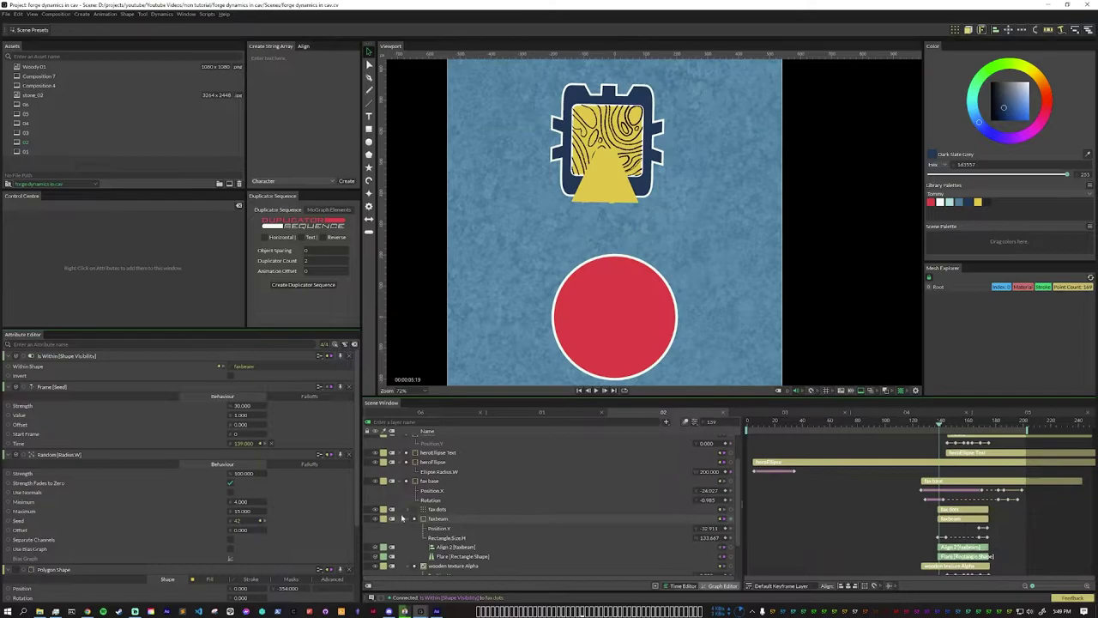
- Hide the faxbeam layer after viewing its deformers, then scrub to show the falling particles
scroll(484, 515, down, 1)
click(441, 499)
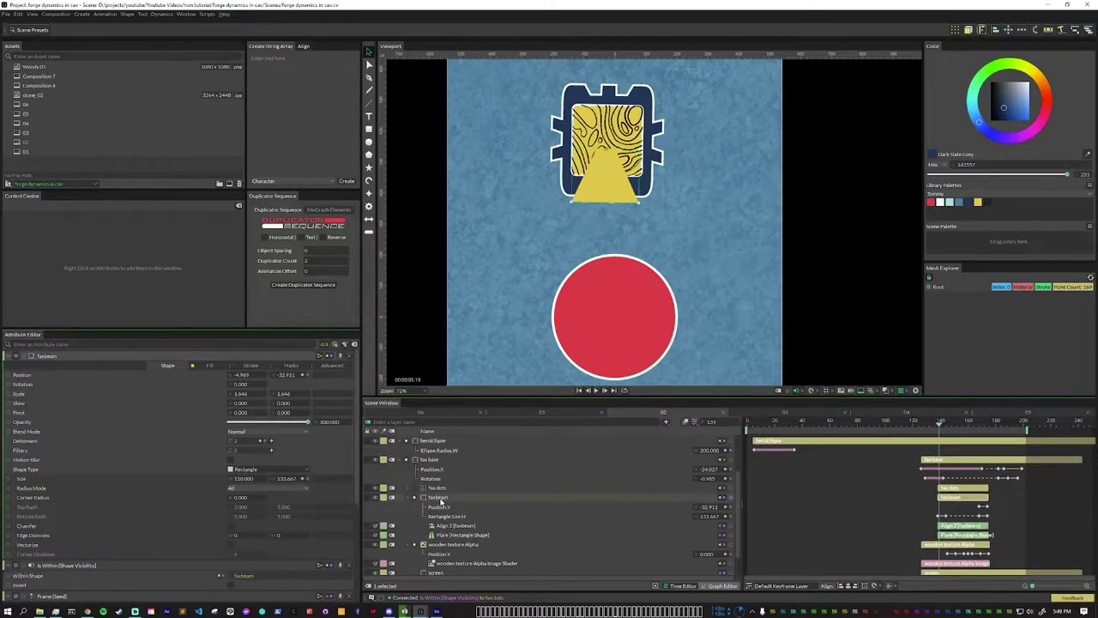
click(262, 442)
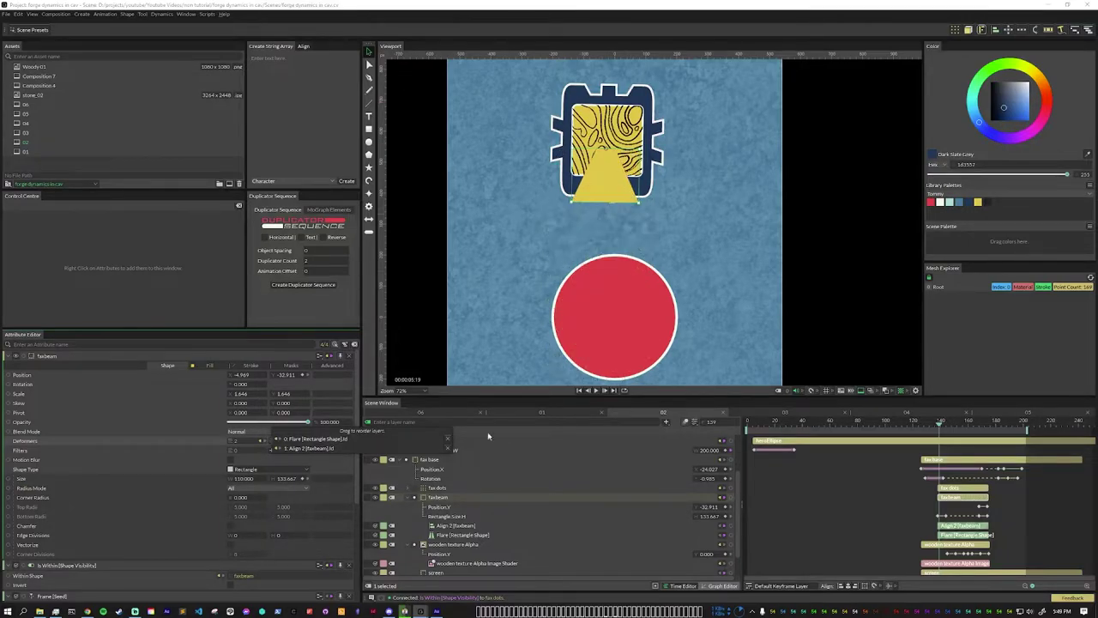
key(ctrl+z)
drag(940, 425, 949, 425)
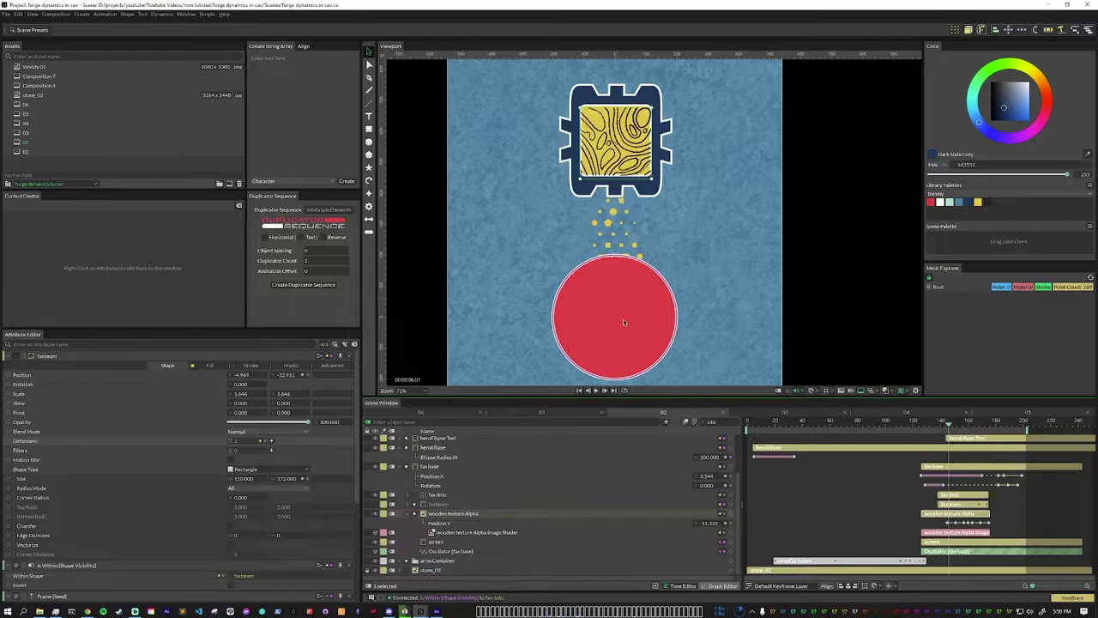
- Select the wooden texture Alpha layer, scrub as the wood grows on the circle, and show its masks
click(473, 514)
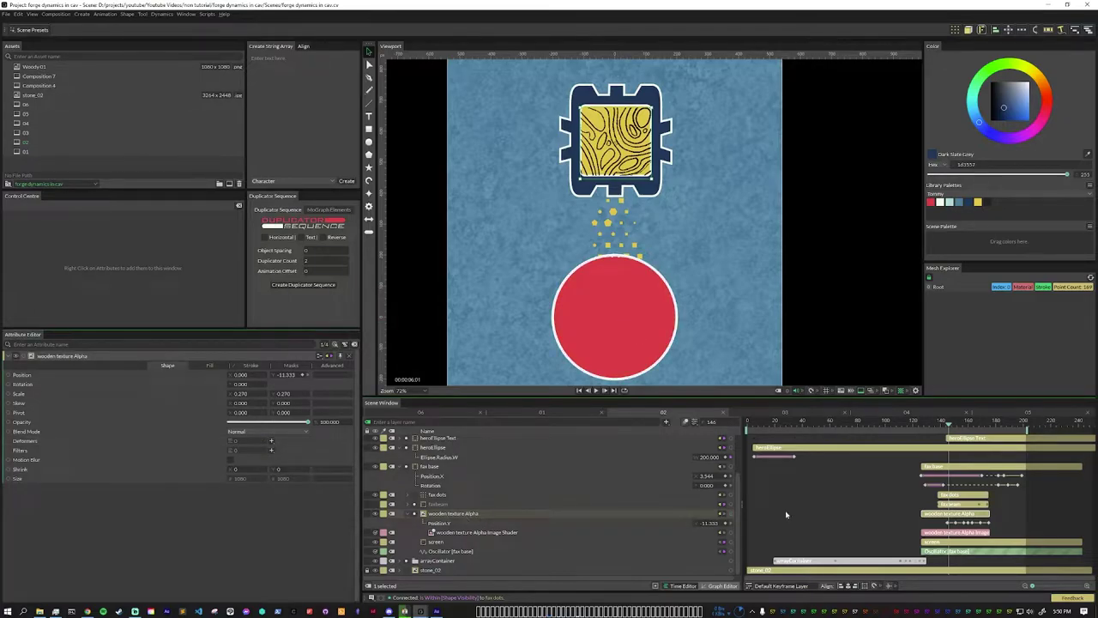
drag(949, 429, 957, 476)
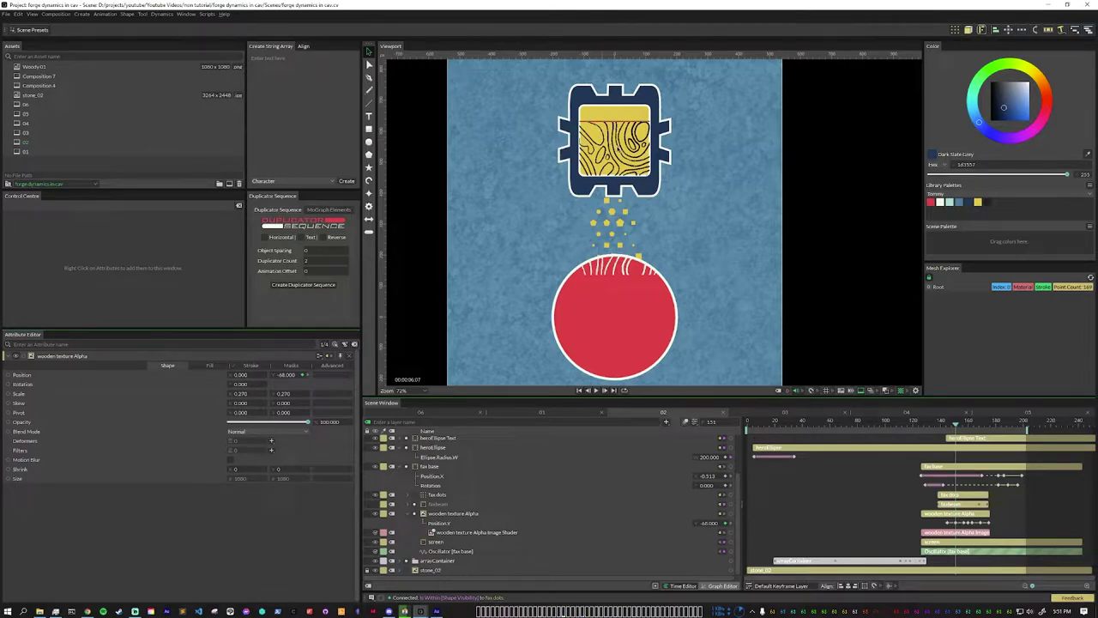
click(290, 366)
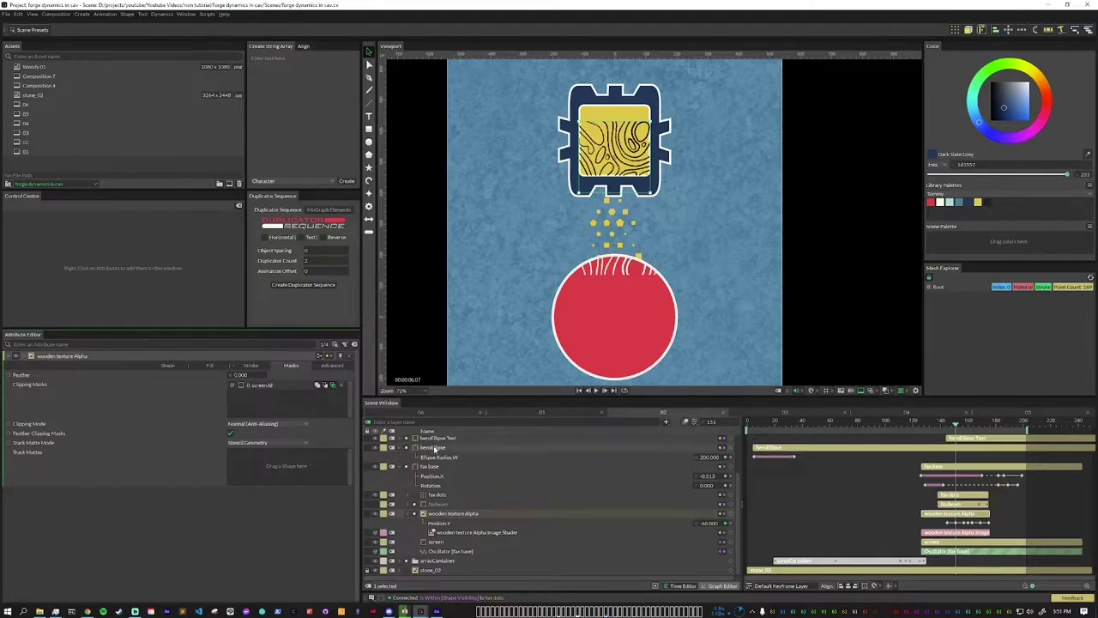
- Add heroEllipse Text to the selection and make the masks layer visible again
ctrl+click(435, 440)
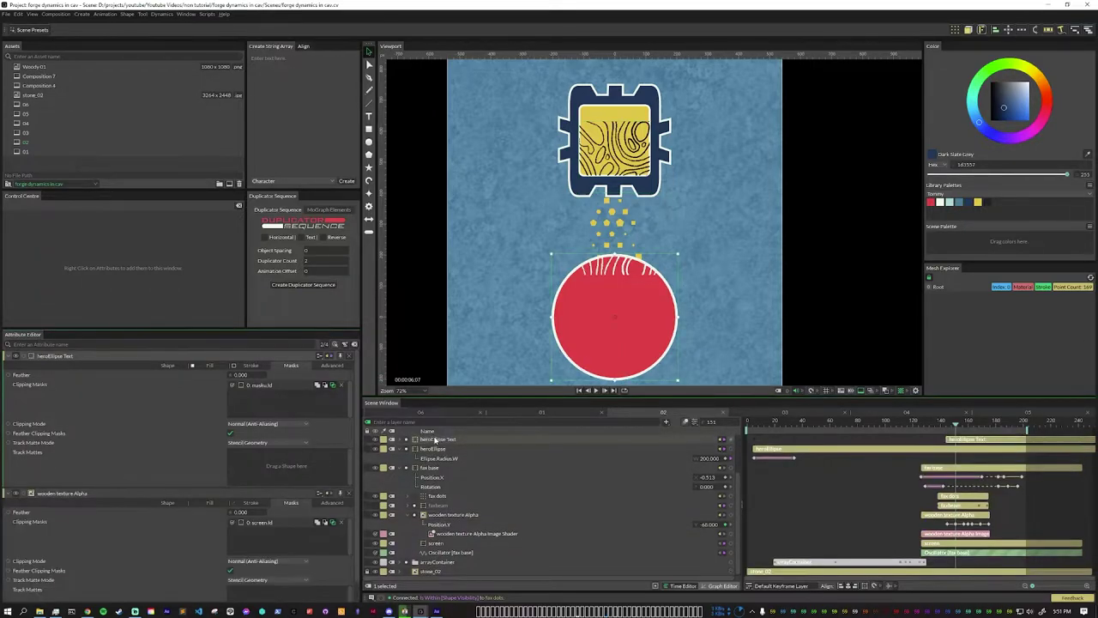
scroll(507, 476, up, 2)
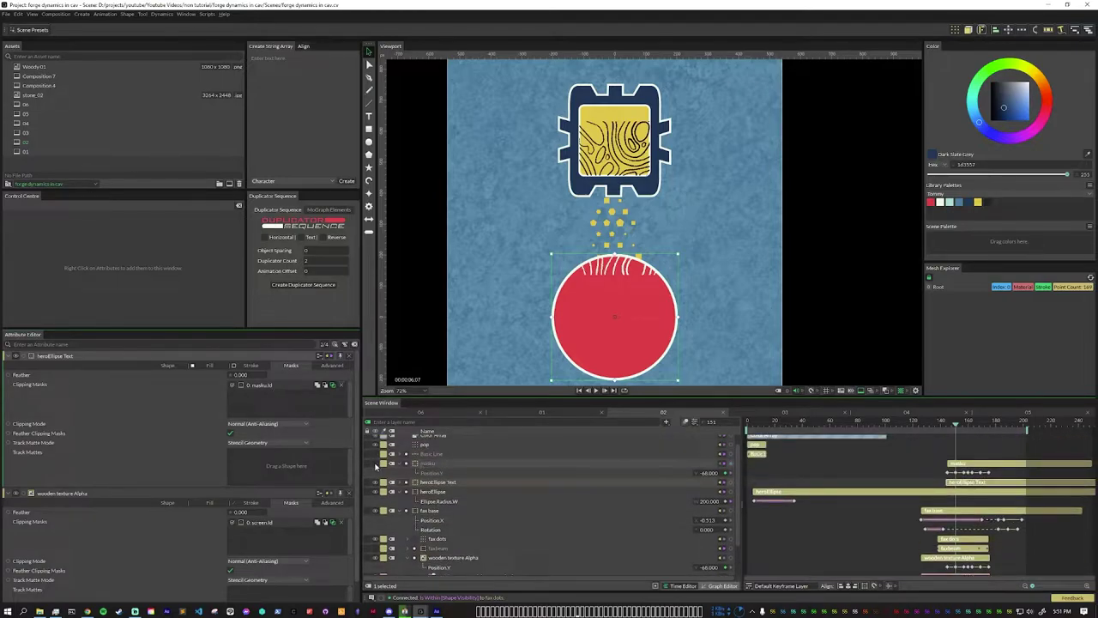
click(376, 463)
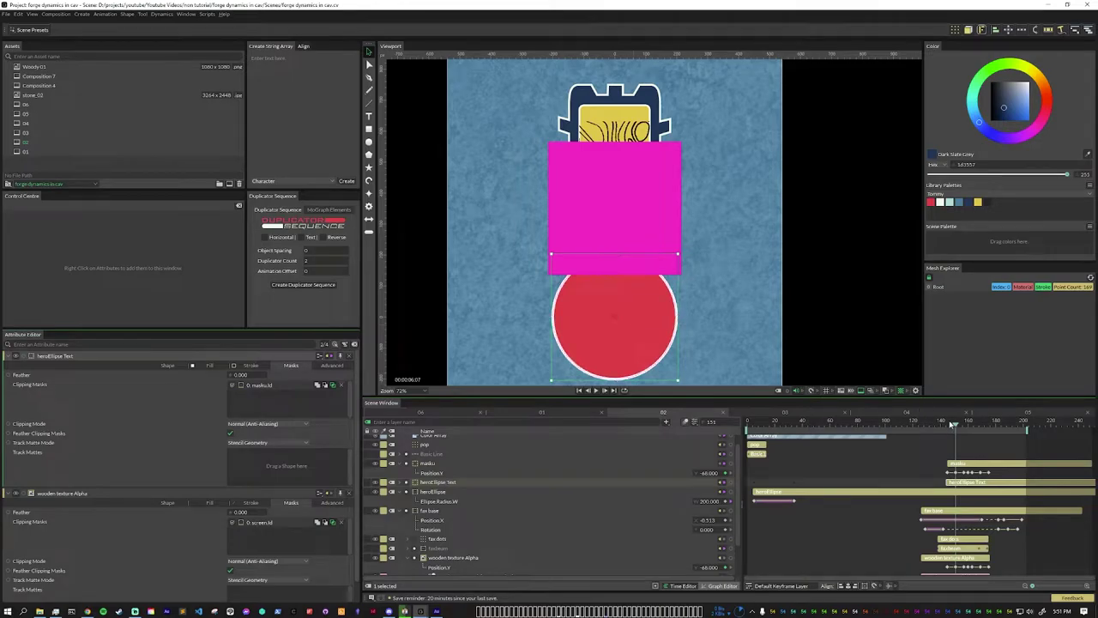
- Scrub through the shrinking circle and the chip and cable stages, then frame the whole view
drag(956, 427, 1025, 435)
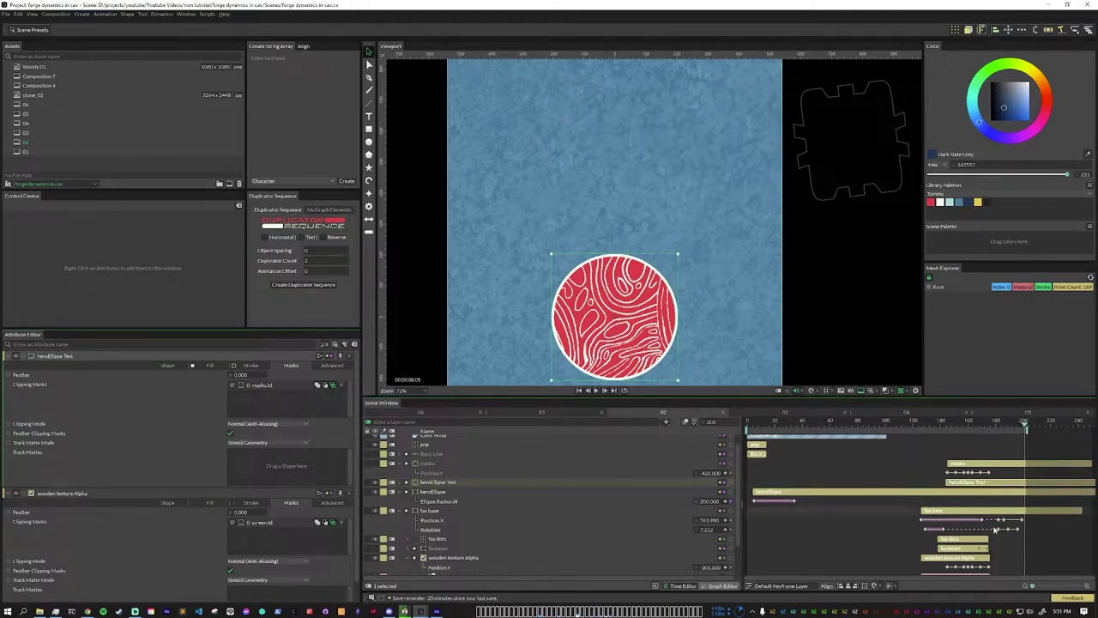
drag(852, 423, 1026, 433)
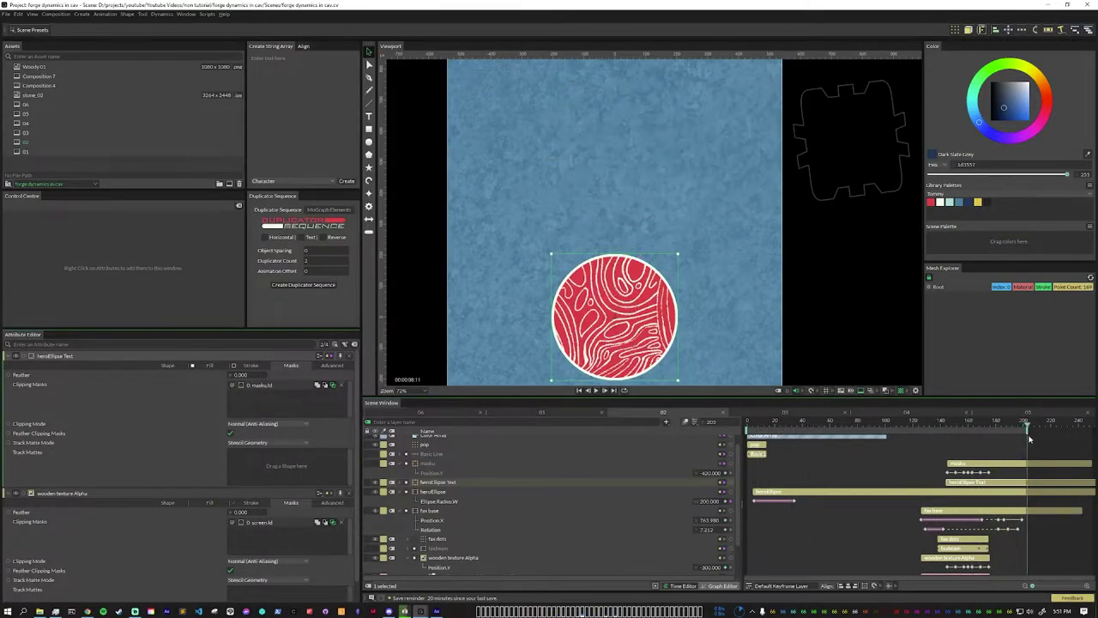
key(f)
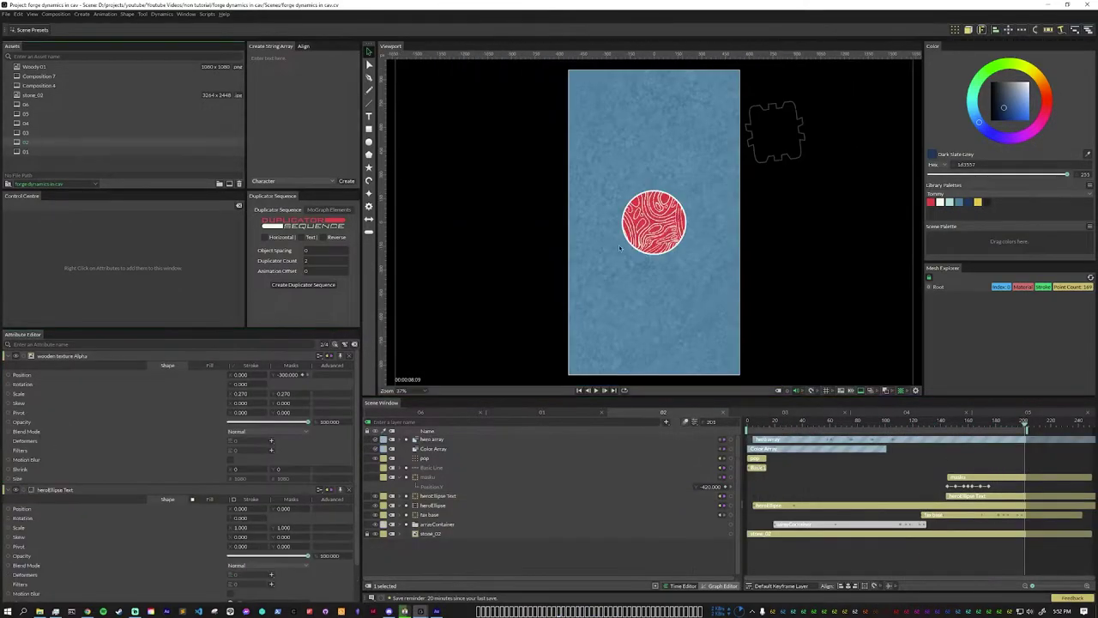
double_click(27, 135)
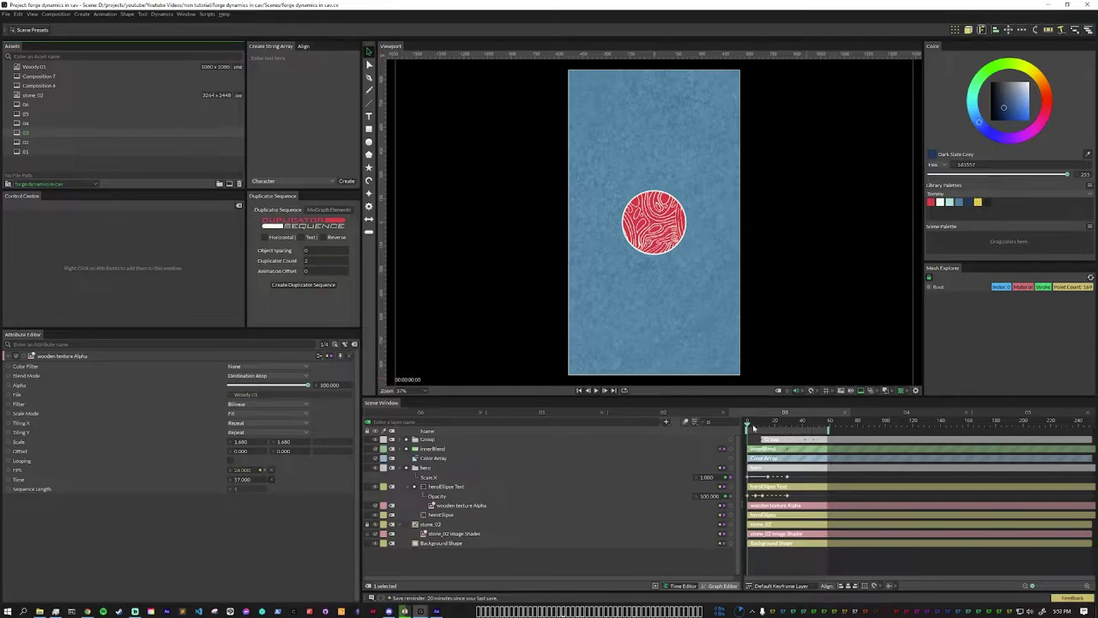
mouse_move(747, 426)
mouse_down()
mouse_move(817, 431)
mouse_move(749, 441)
mouse_up()
click(774, 421)
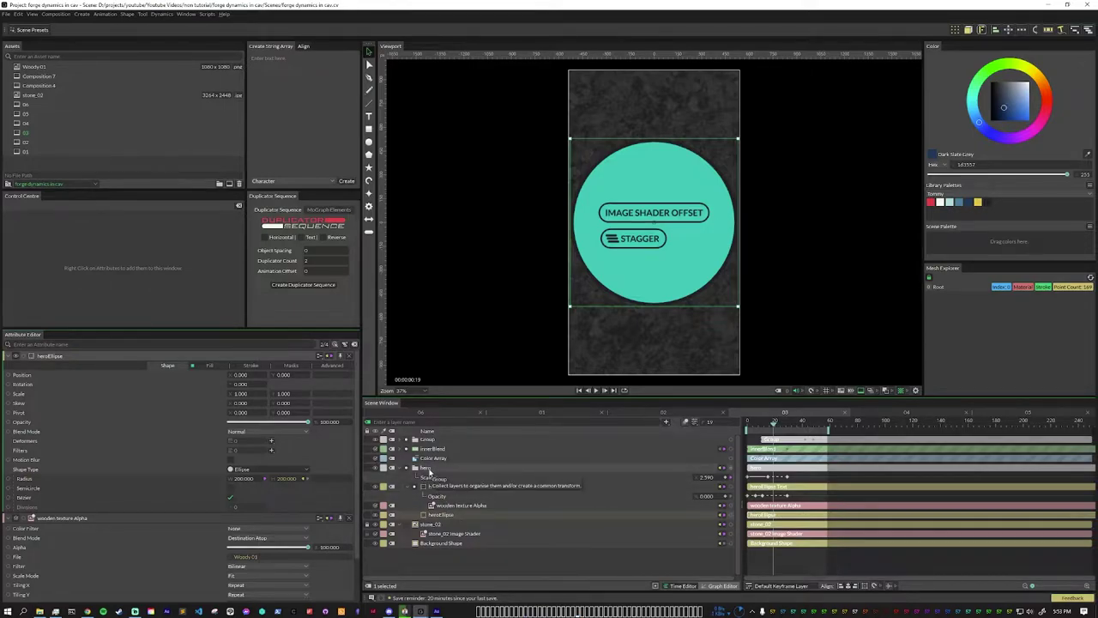
drag(772, 423, 750, 436)
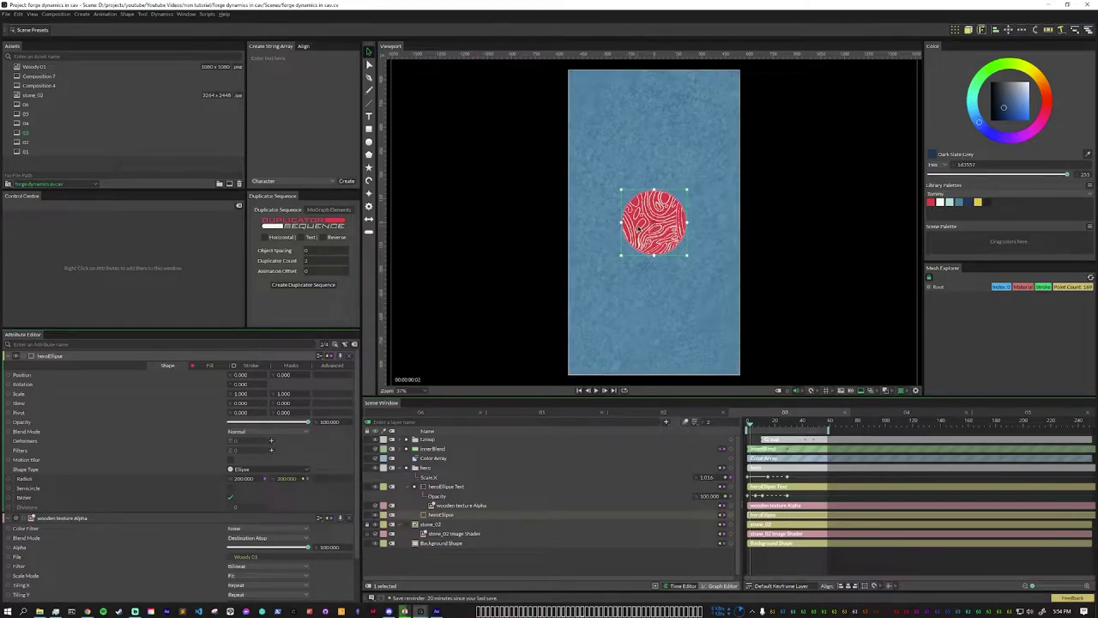
click(448, 486)
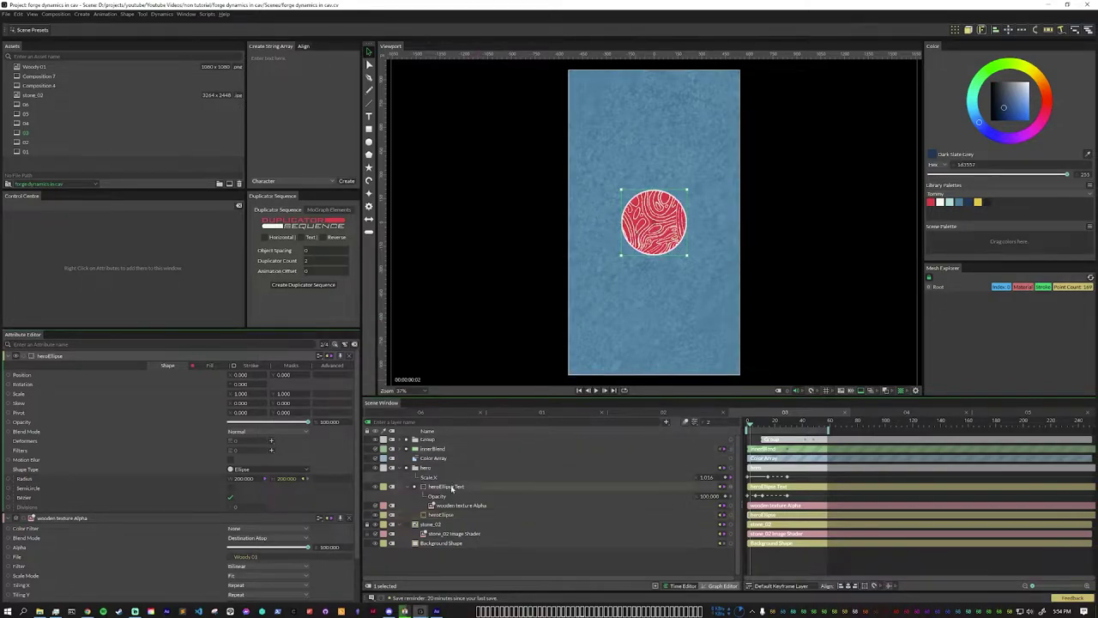
scroll(300, 451, down, 3)
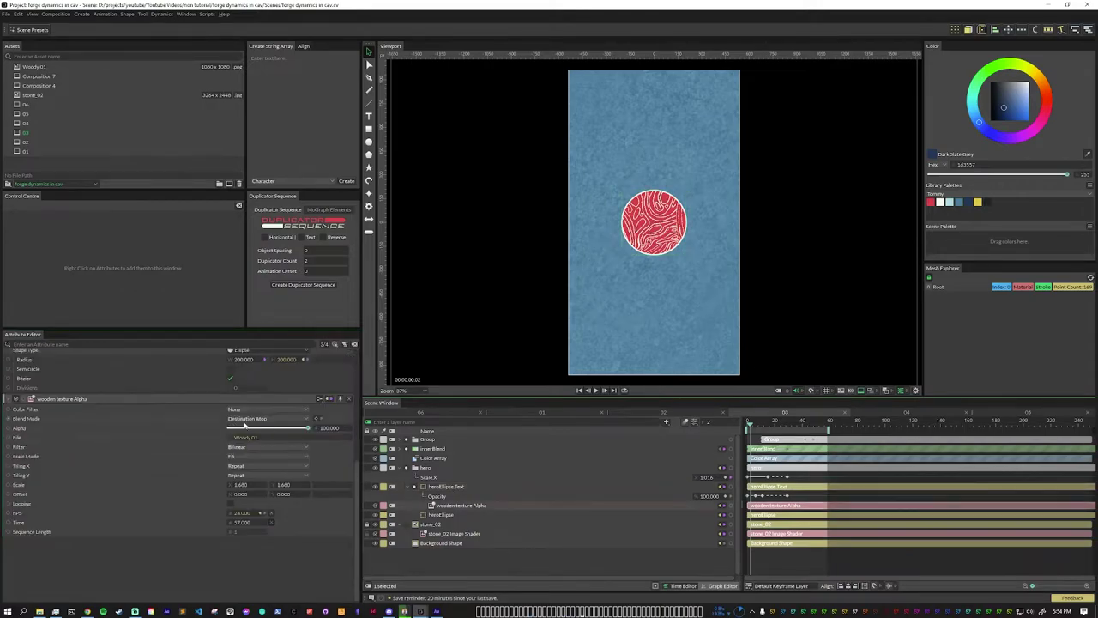
scroll(251, 427, up, 3)
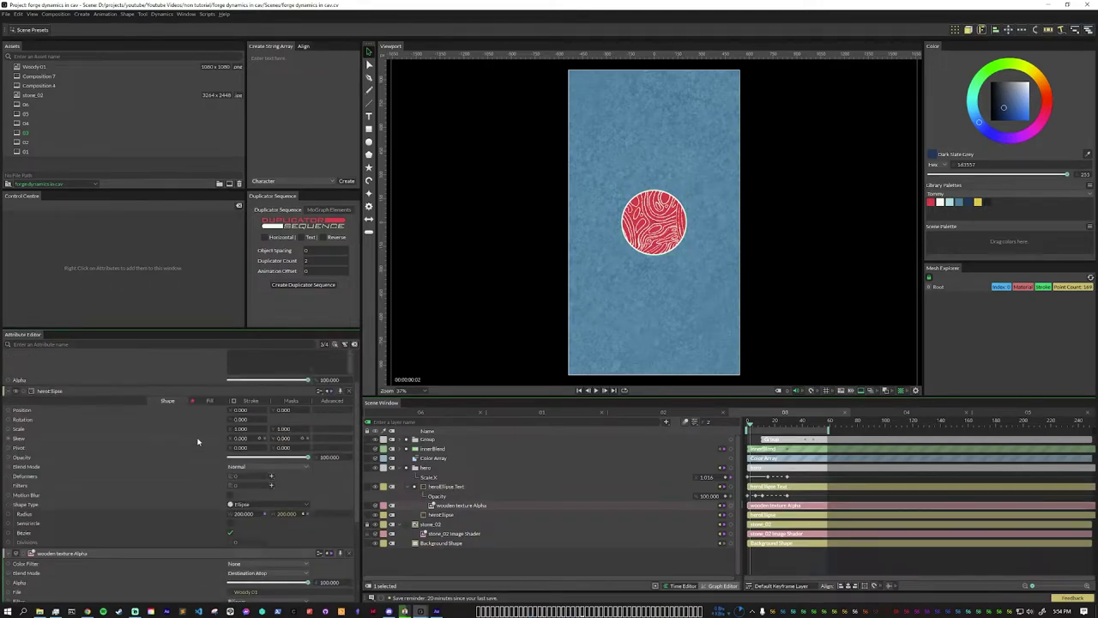
scroll(197, 441, up, 3)
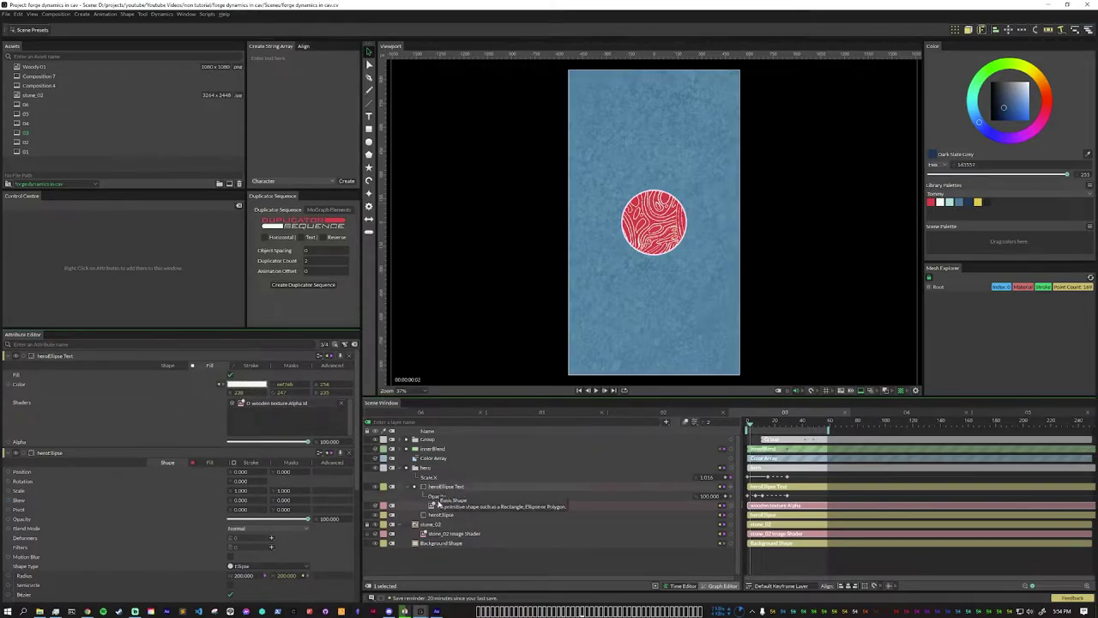
click(486, 472)
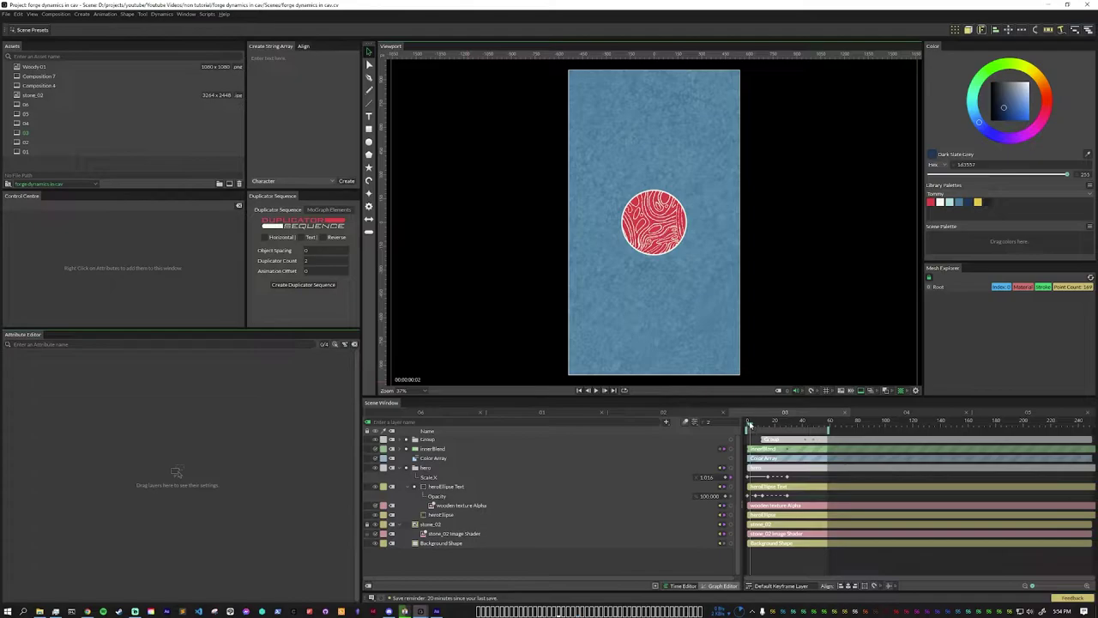
drag(749, 424, 786, 448)
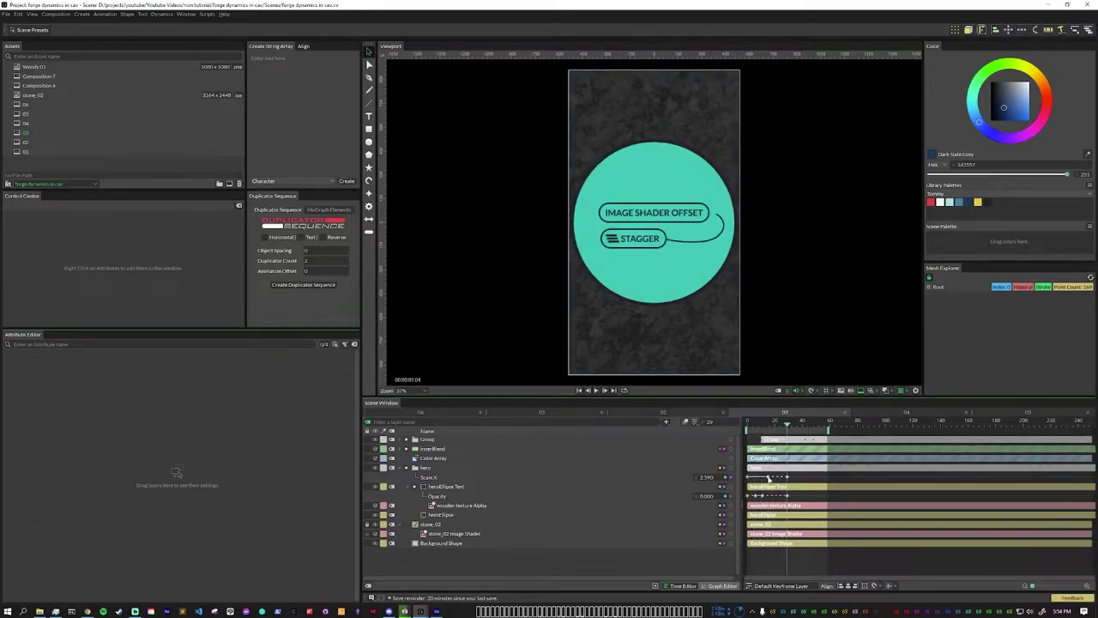
drag(786, 424, 790, 481)
right_click(788, 478)
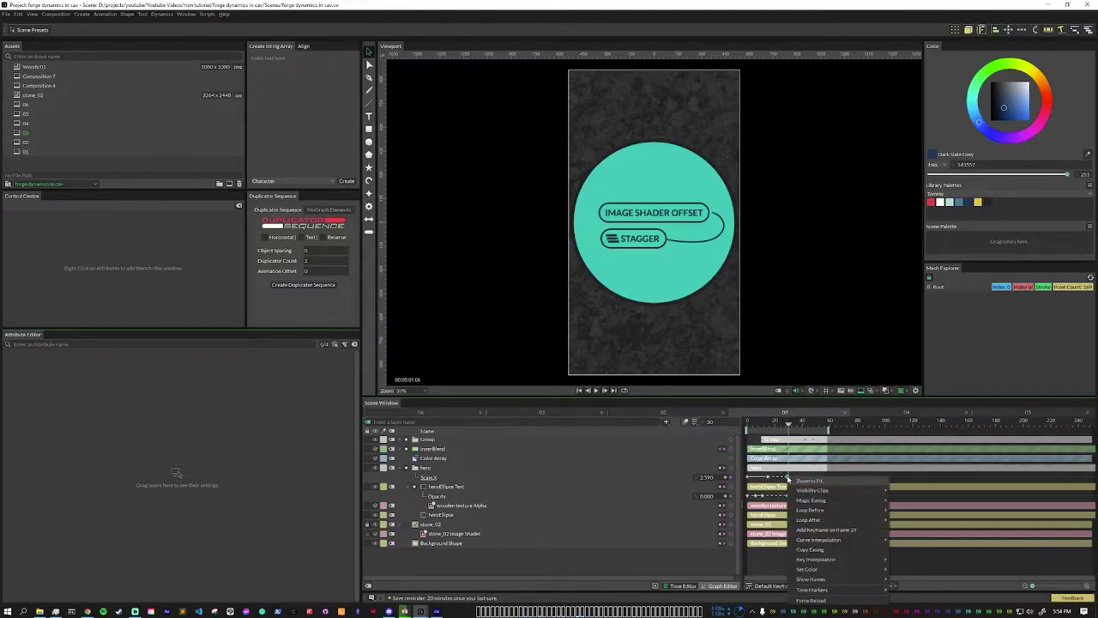
click(791, 490)
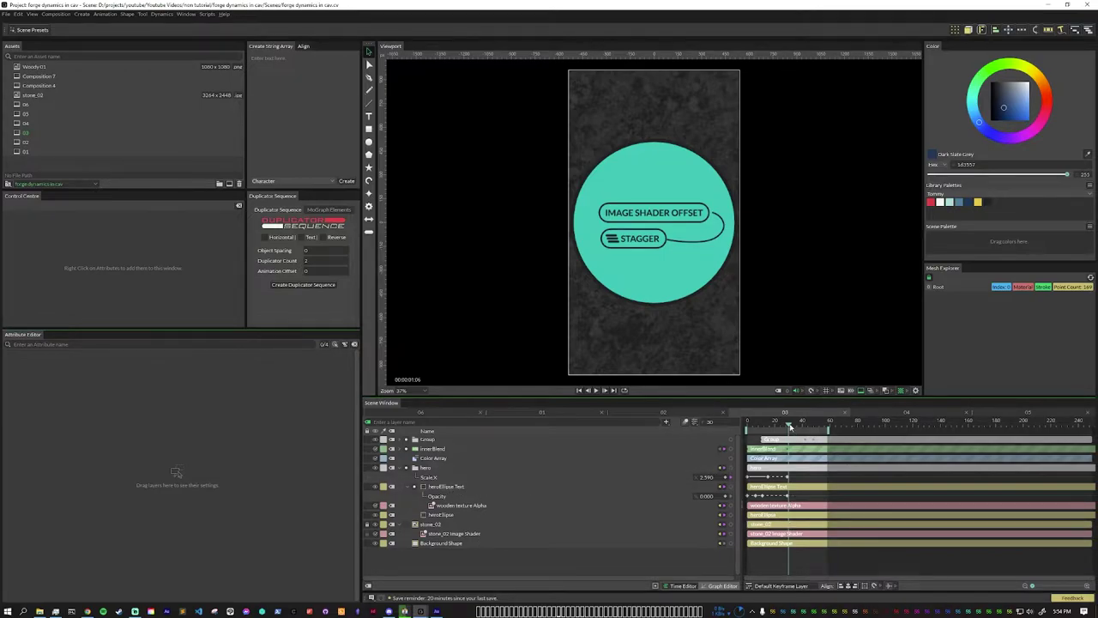
drag(790, 427, 788, 478)
right_click(788, 500)
mouse_move(801, 472)
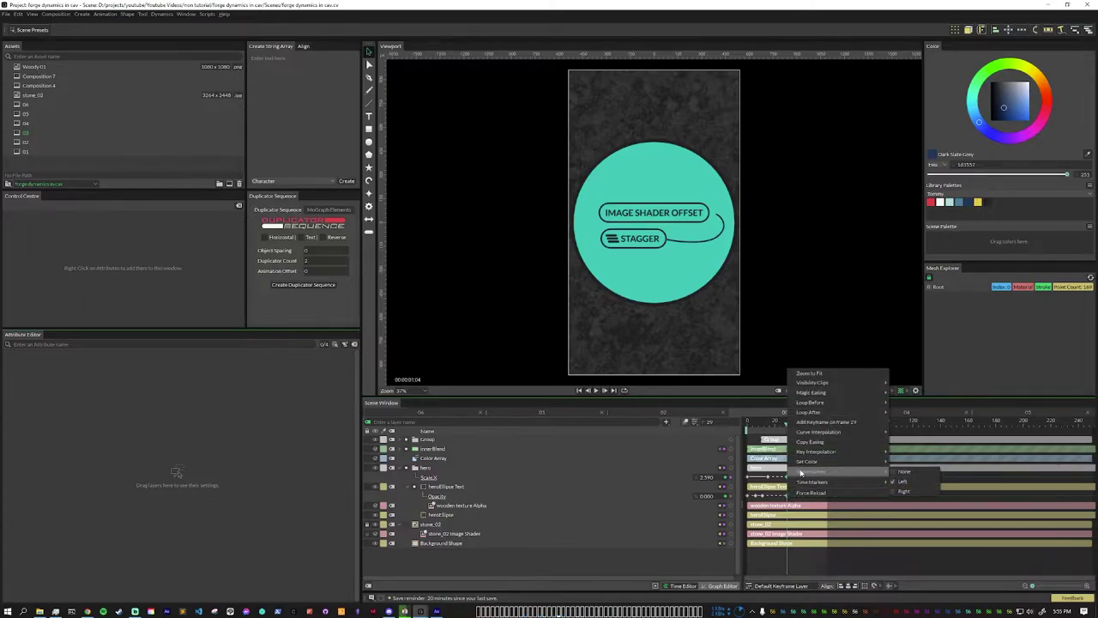
mouse_move(826, 415)
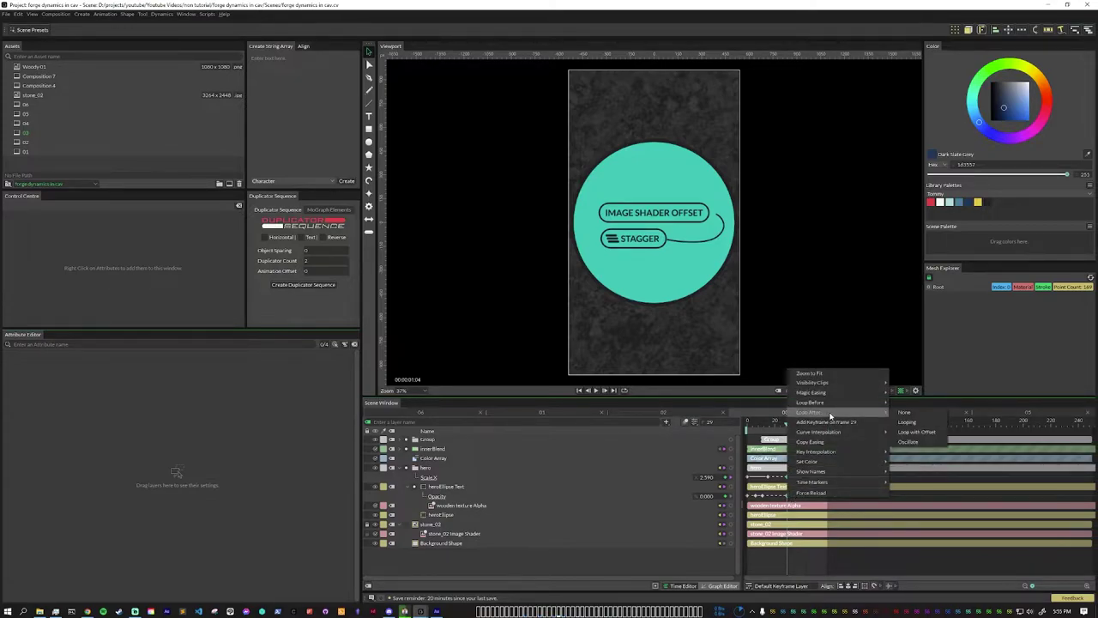
click(911, 444)
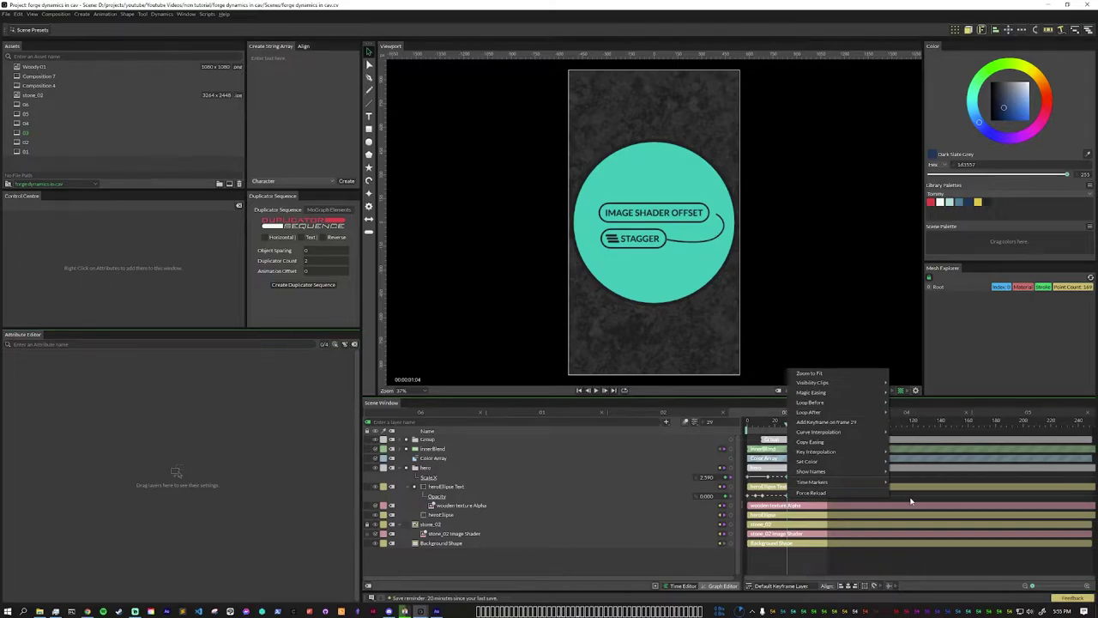
mouse_move(779, 430)
mouse_down()
mouse_move(747, 440)
mouse_move(765, 434)
mouse_move(786, 447)
mouse_up()
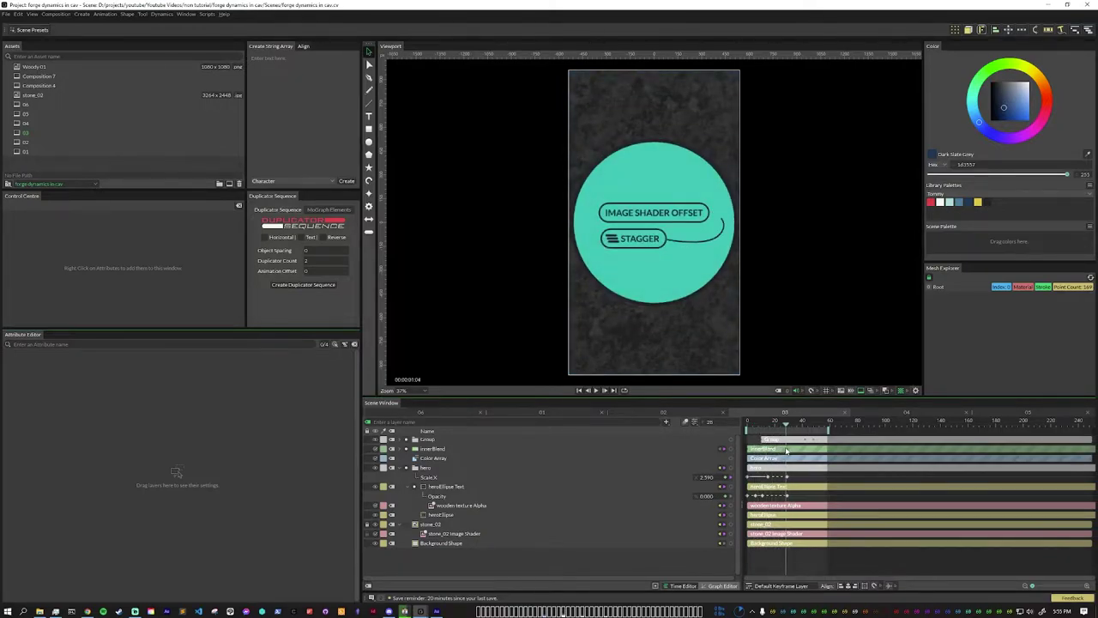
- Preview frames 20–34 as the badge gains its outline, save the scene, and preview the opening frames
drag(786, 451, 772, 486)
drag(774, 447, 787, 438)
key(Left)
key(Left)
key(Left)
key(Left)
key(Left)
key(Left)
key(Left)
key(Left)
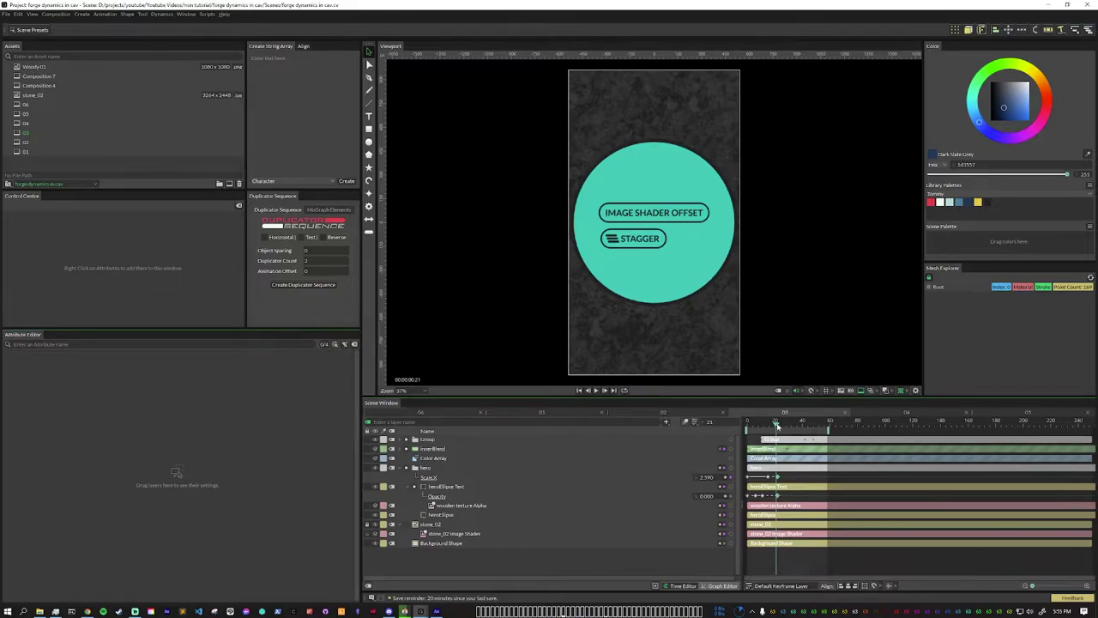
drag(777, 427, 987, 488)
key(ctrl+s)
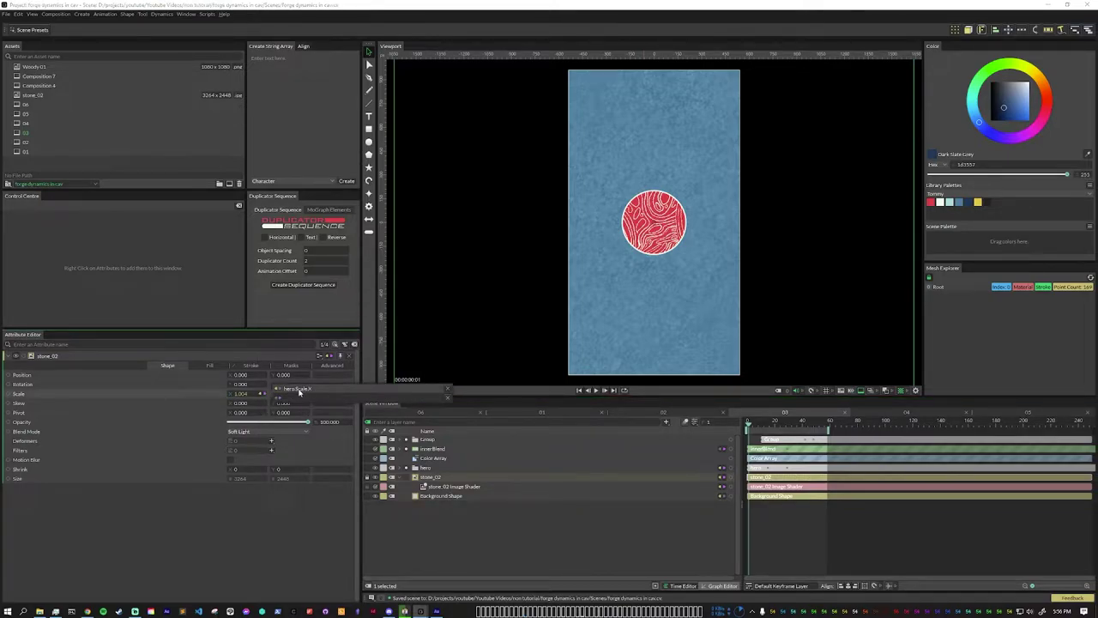
drag(750, 424, 768, 425)
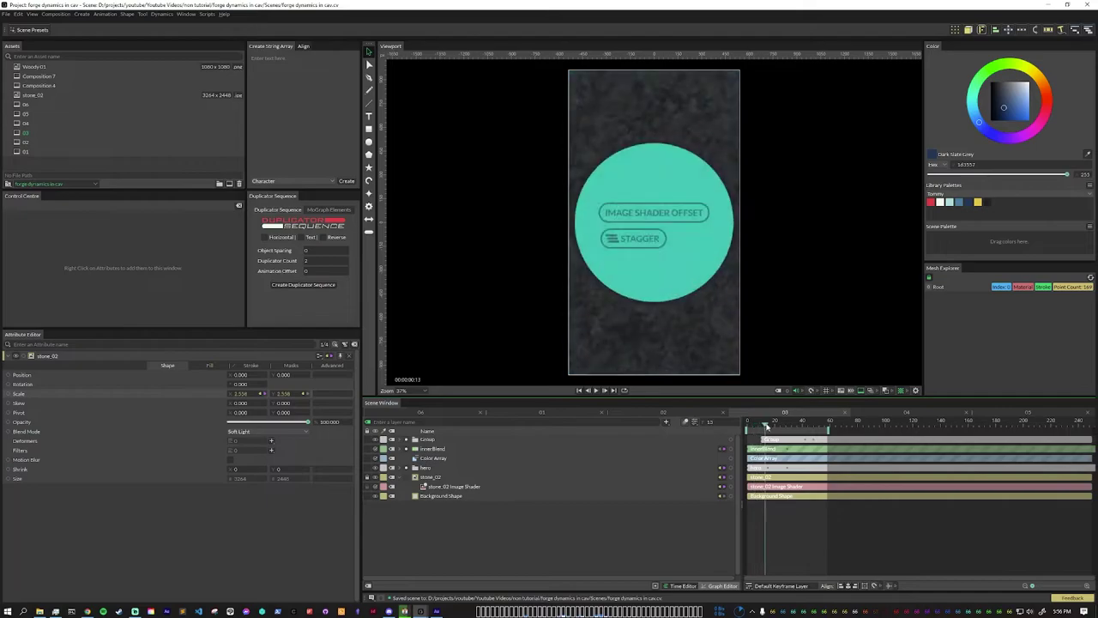
- Expand innerBlend and show the settings of innerBlend, bgBlend and baseBlend
click(441, 449)
click(444, 450)
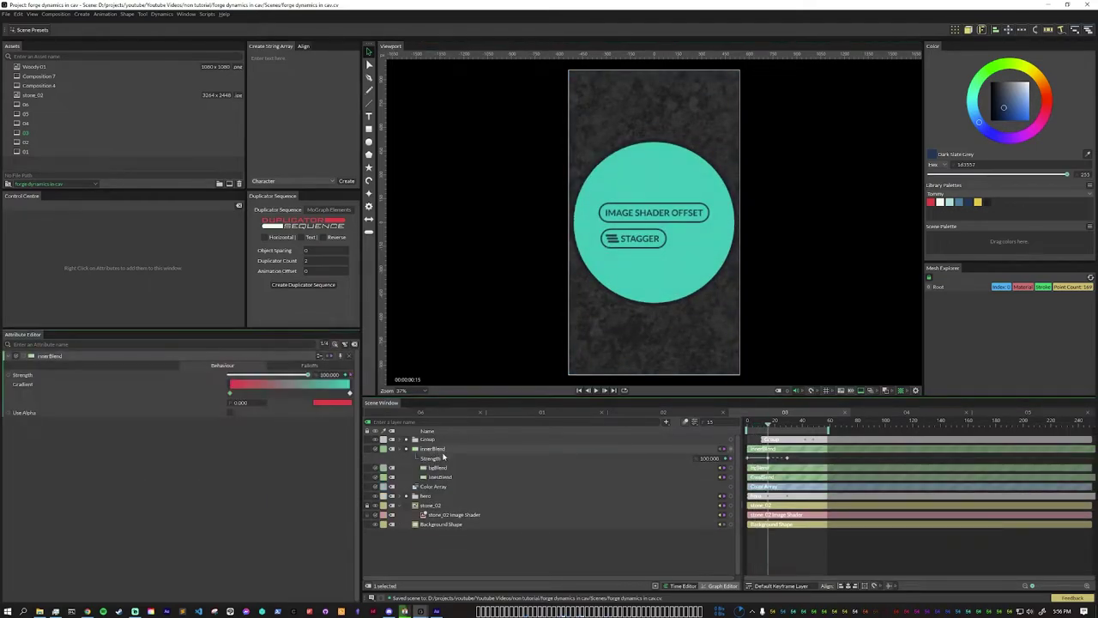
click(442, 468)
click(446, 477)
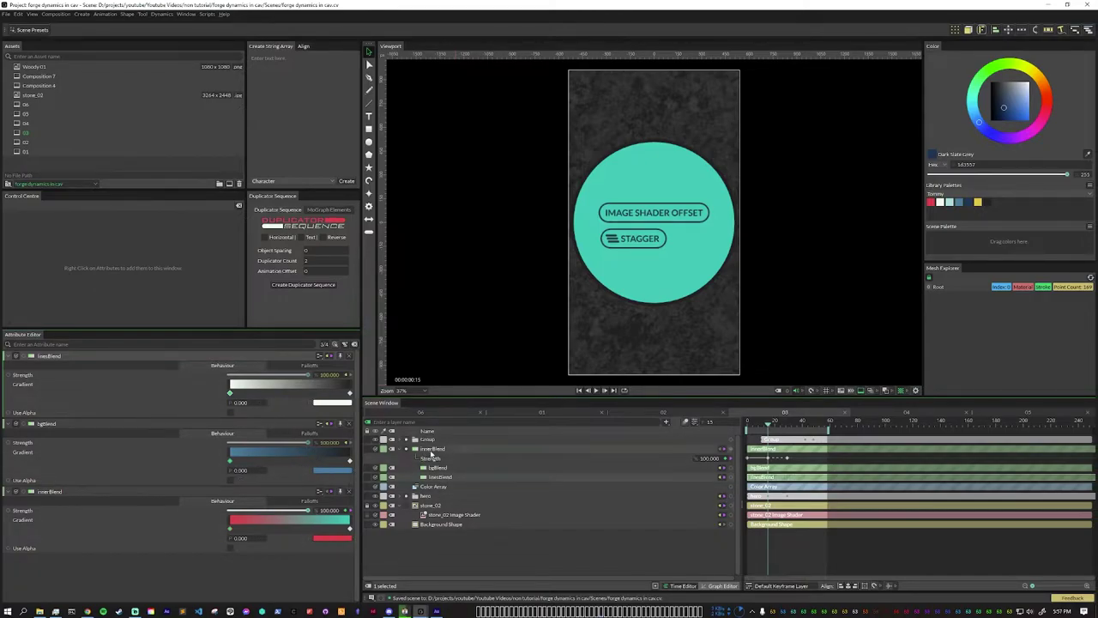
- Step the preview to frame 18 and on until the connector line appears
click(768, 426)
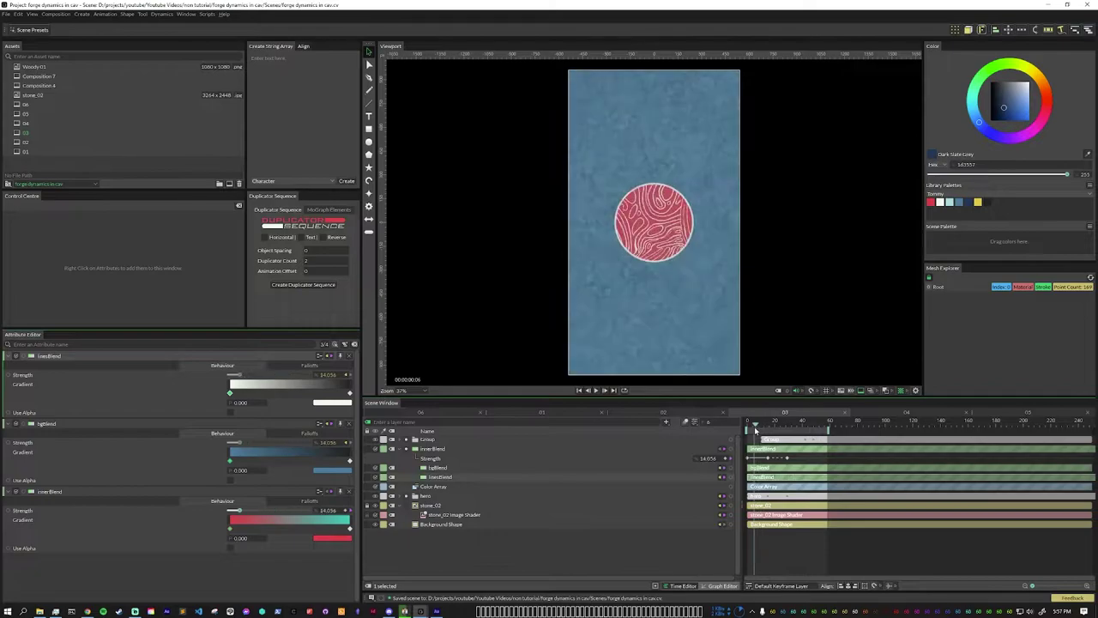
click(772, 429)
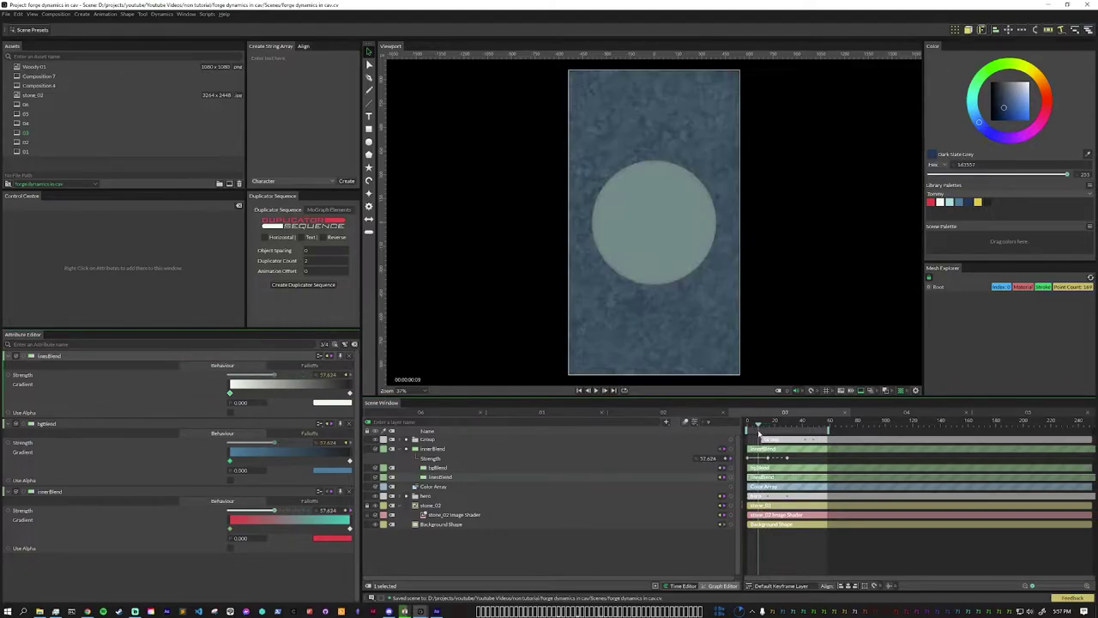
mouse_move(773, 435)
mouse_down()
mouse_move(811, 439)
mouse_move(787, 453)
mouse_move(762, 429)
mouse_up()
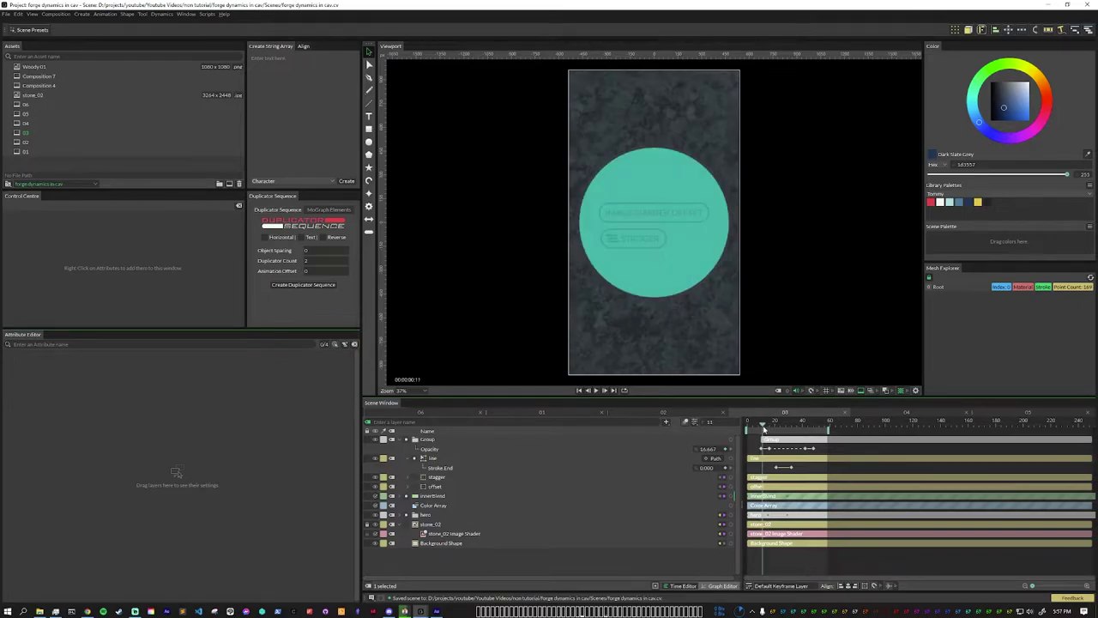
drag(763, 427, 777, 426)
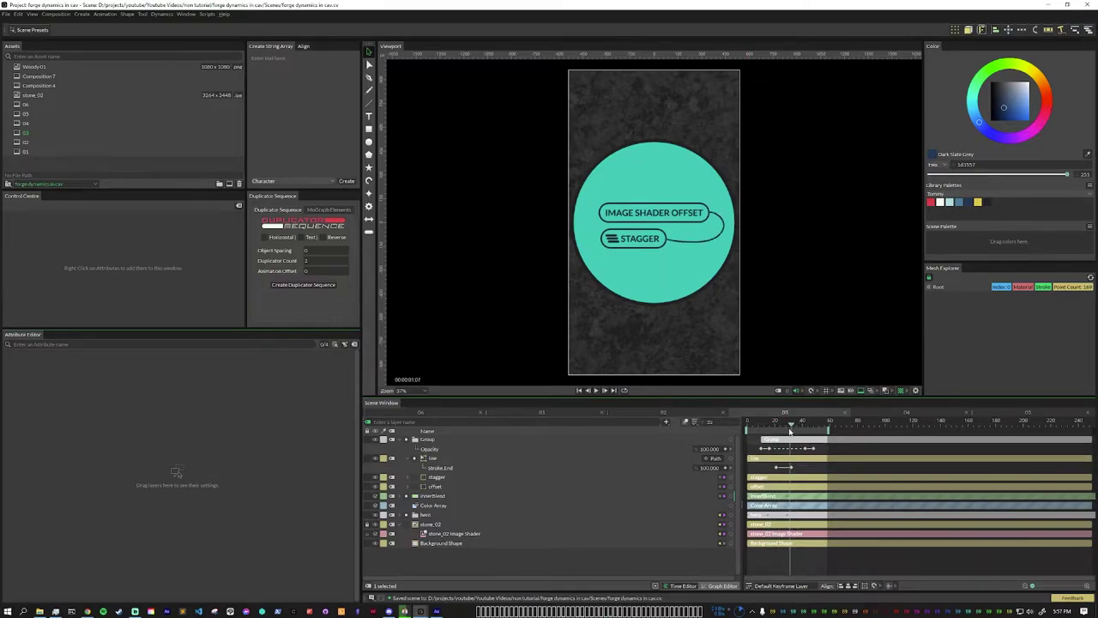
drag(795, 433, 828, 428)
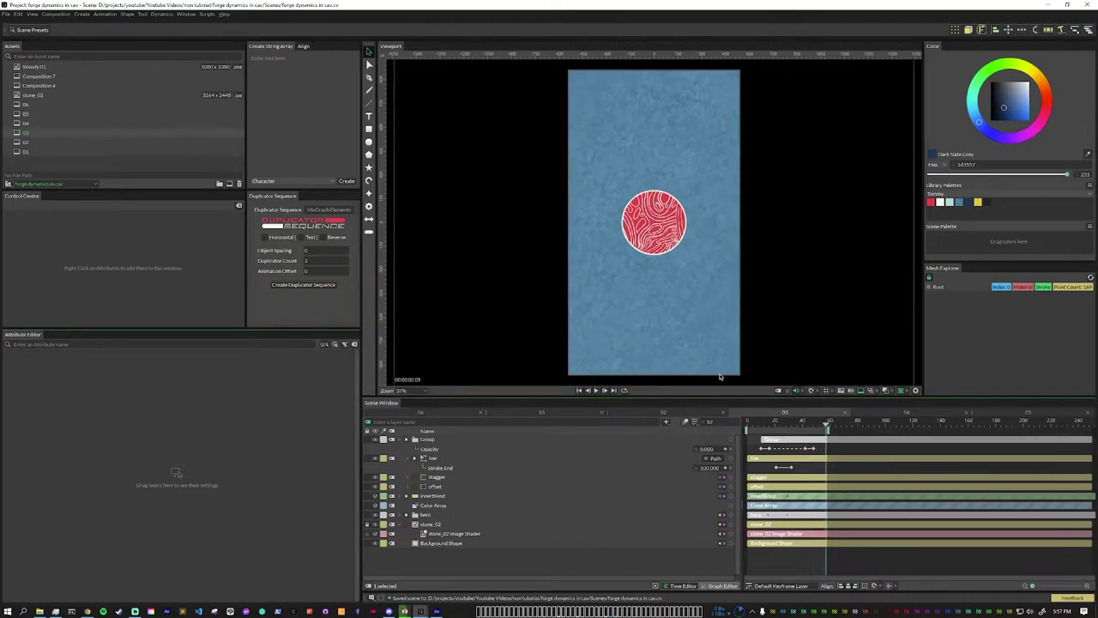
- Open the dupThing composition, preview the red circle rising and falling, and view its animation curves
double_click(34, 126)
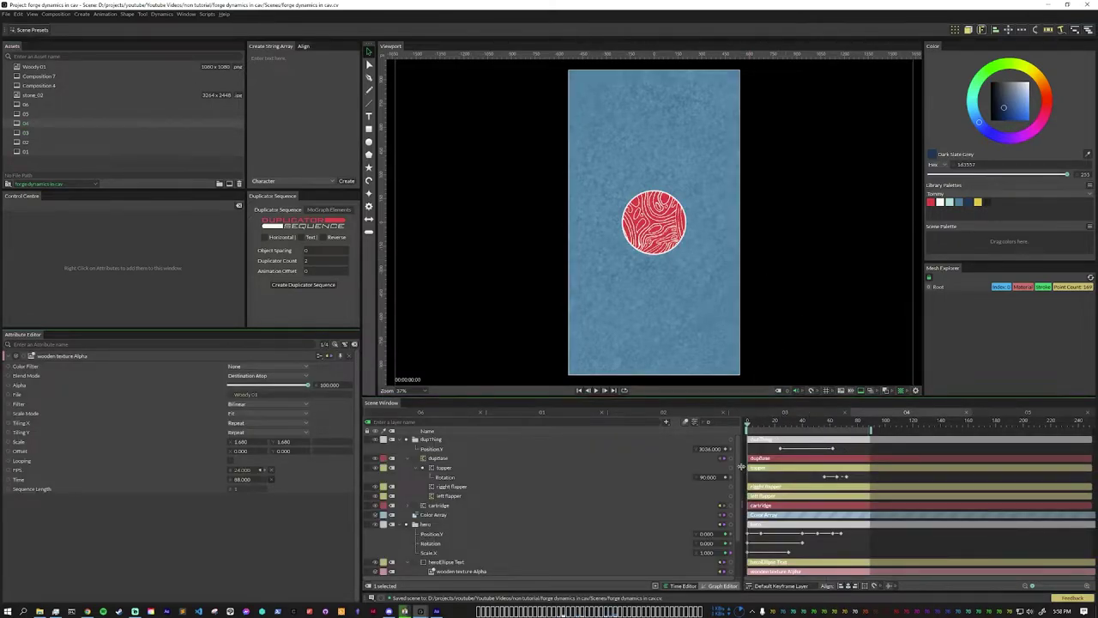
mouse_move(747, 426)
mouse_down()
mouse_move(766, 434)
mouse_move(732, 441)
mouse_move(851, 446)
mouse_move(750, 430)
mouse_up()
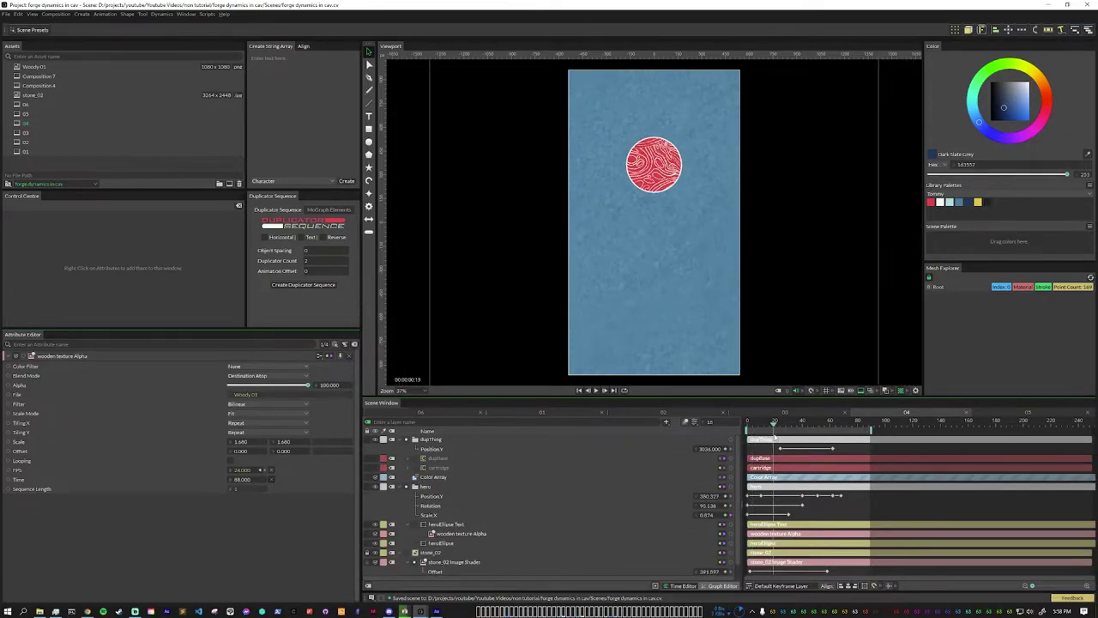
drag(774, 436, 744, 447)
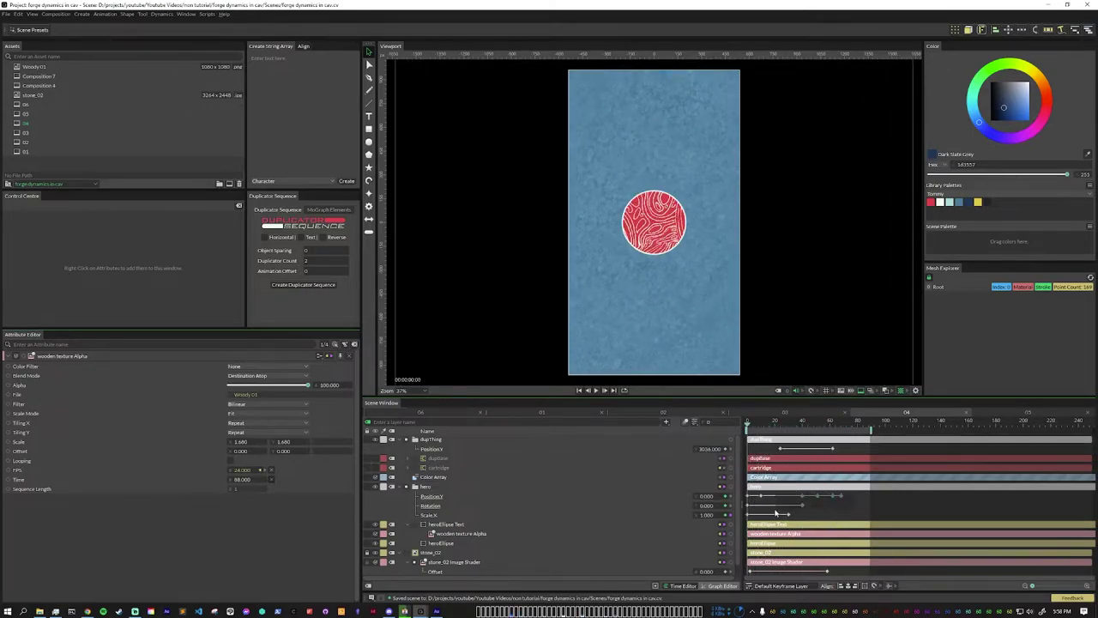
click(726, 586)
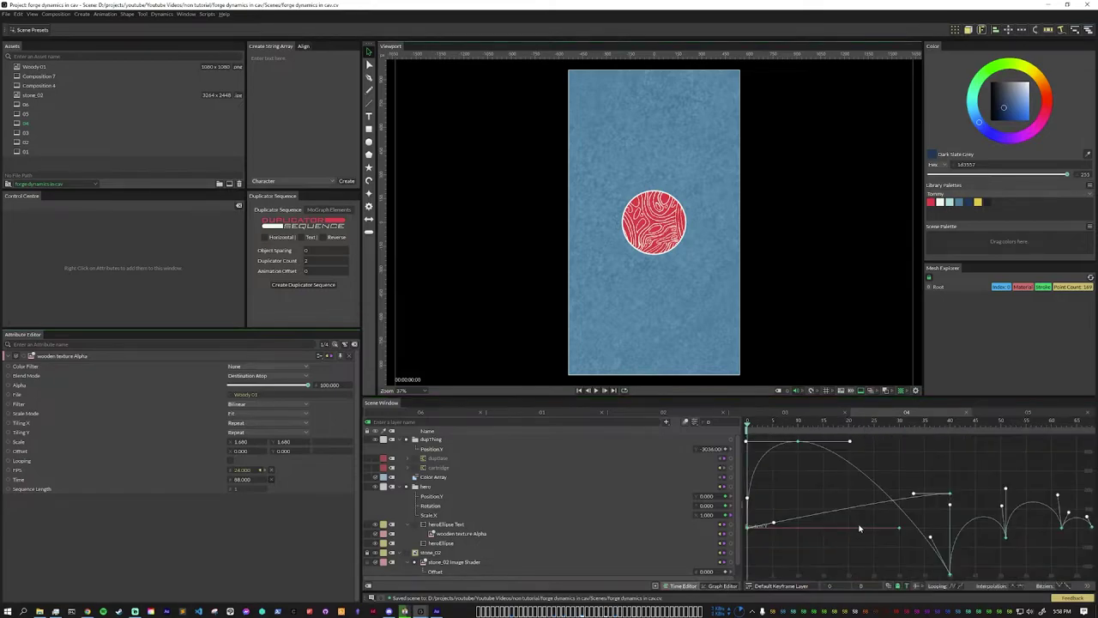
click(897, 562)
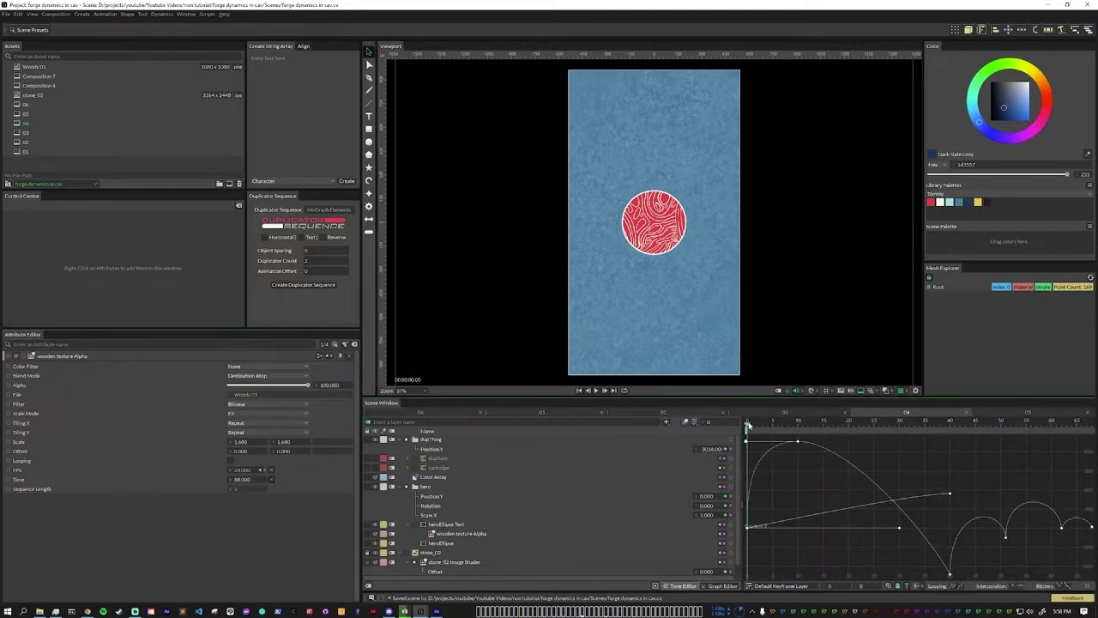
- Scrub the circle's rise and bounces, hiding the stone texture background layer along the way
drag(746, 425, 1071, 539)
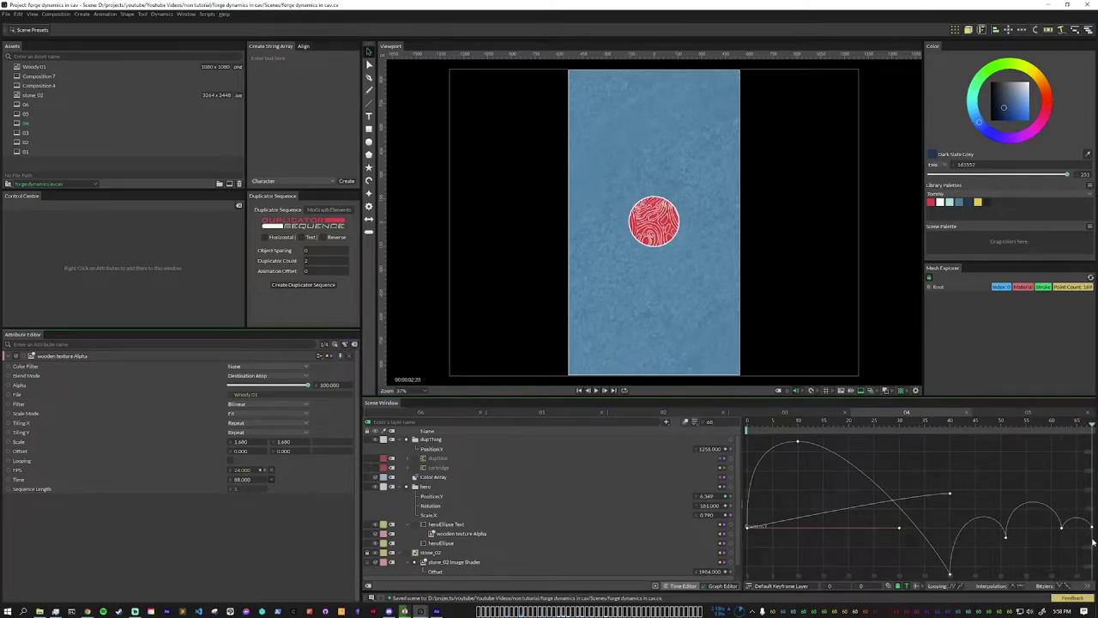
drag(1073, 542, 817, 529)
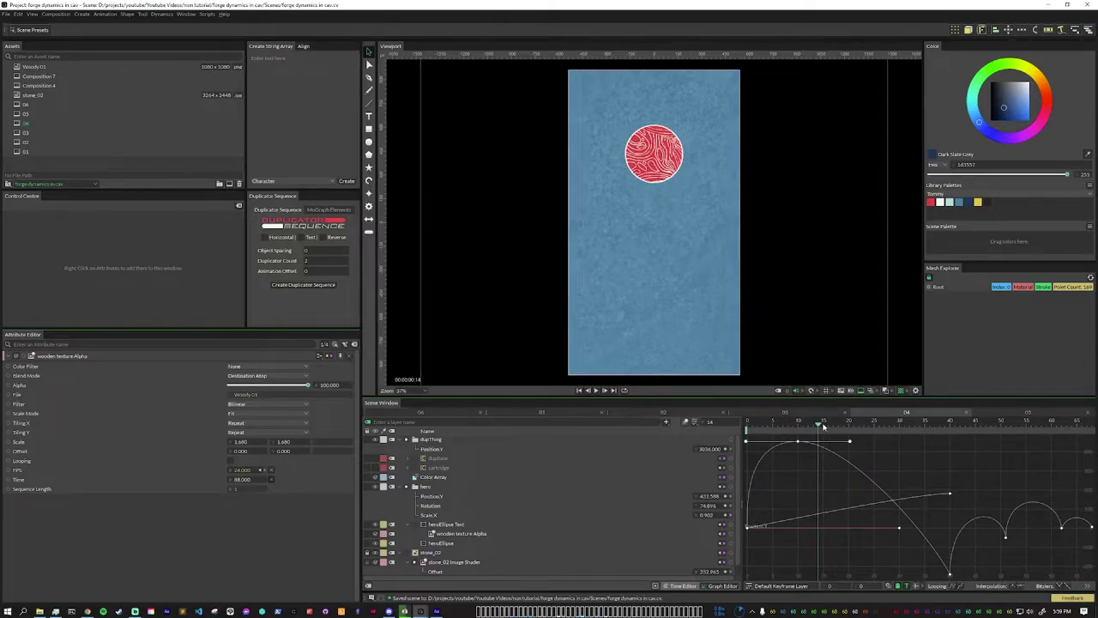
drag(819, 427, 782, 426)
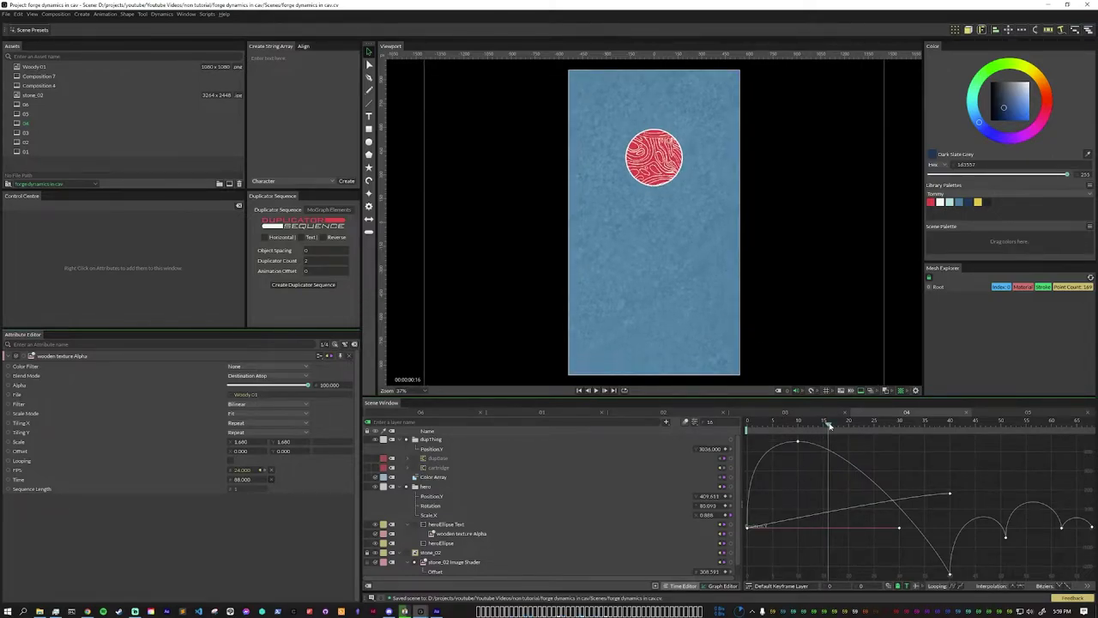
click(375, 553)
drag(788, 426, 1020, 503)
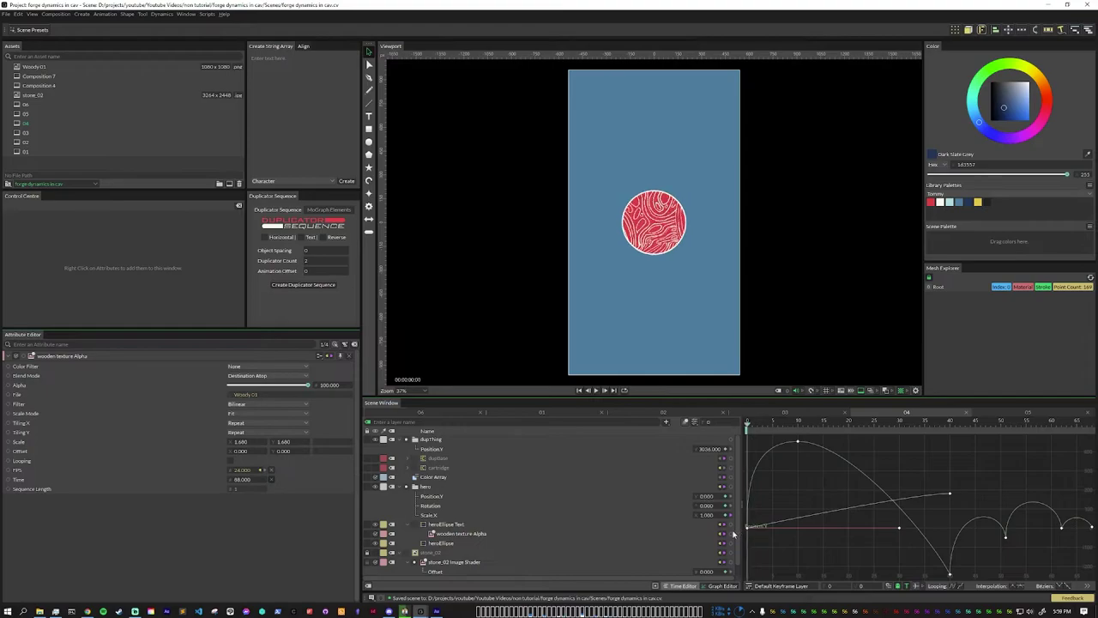
drag(801, 528, 1032, 559)
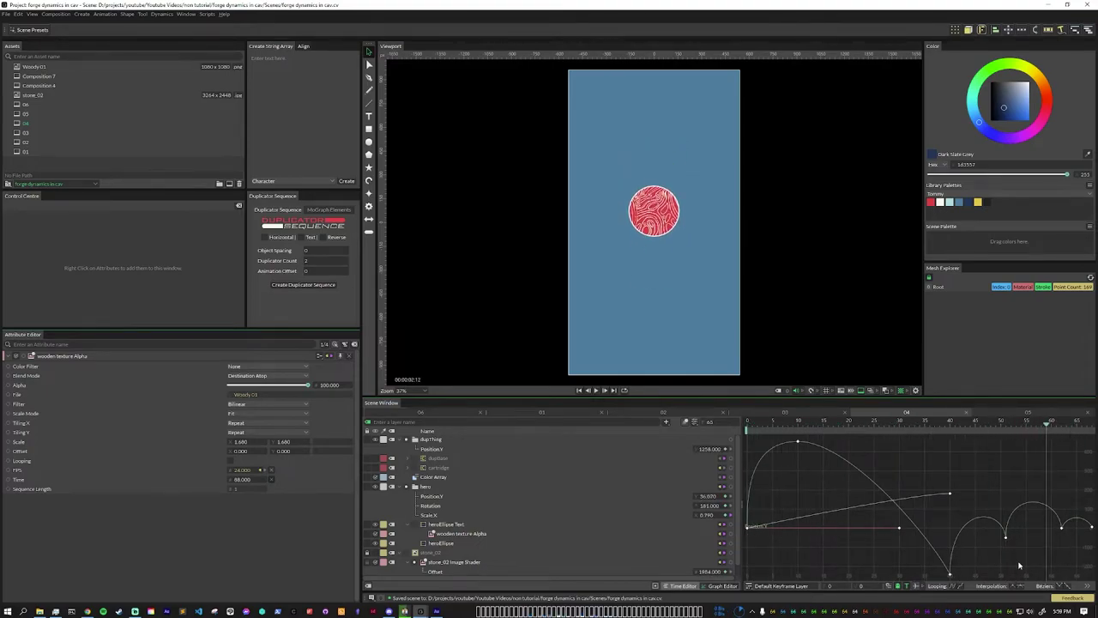
- Rewind to the start and scrub the circle's rise and later frames again
key(Home)
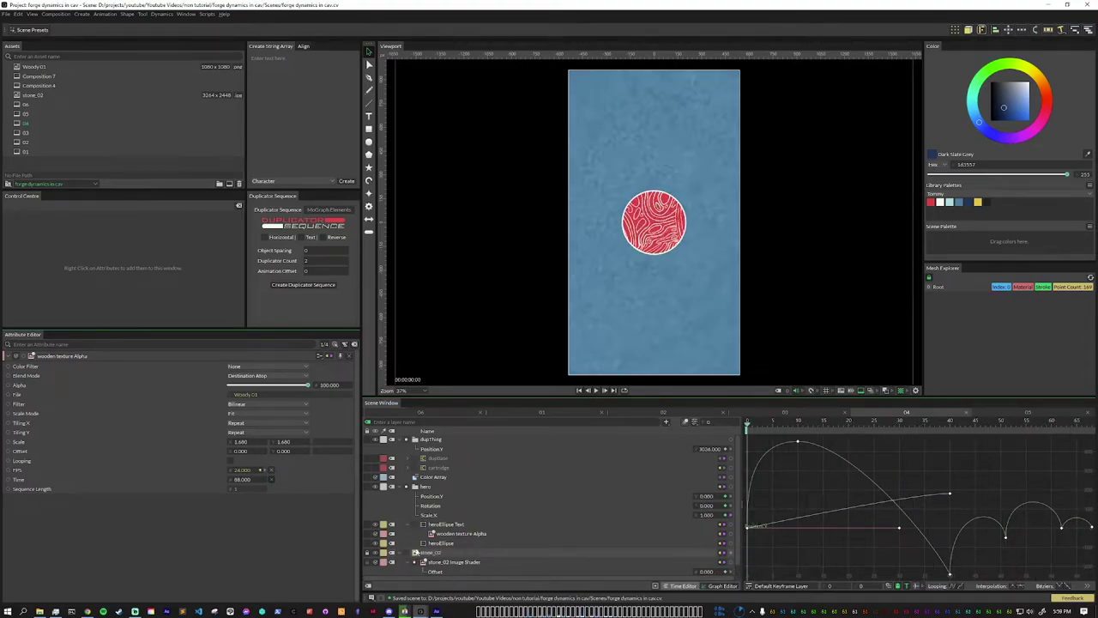
drag(749, 427, 946, 487)
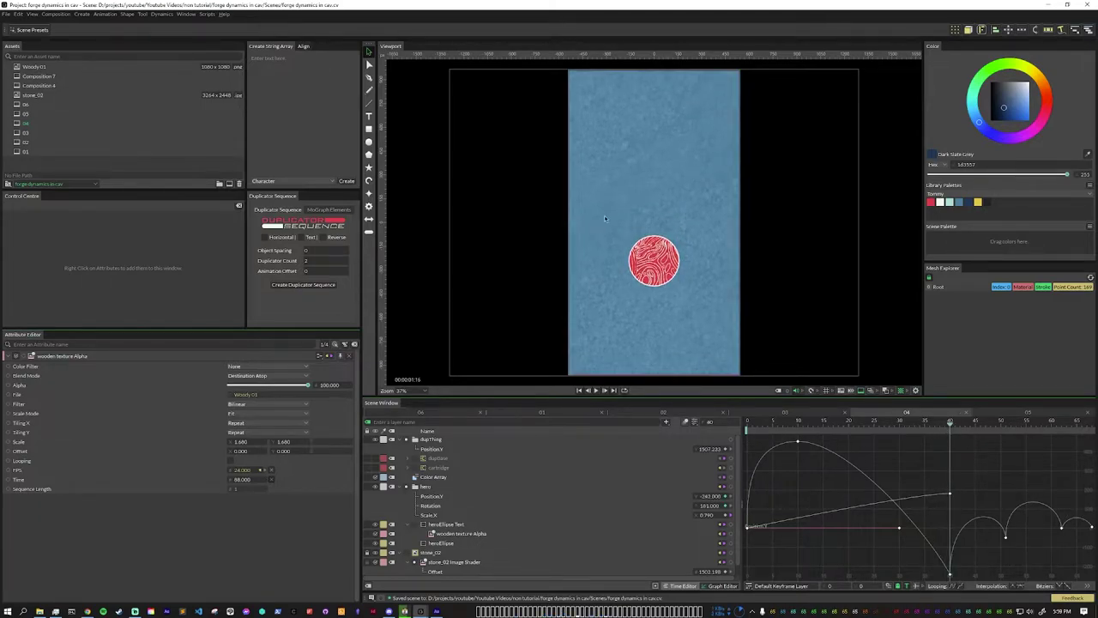
drag(948, 423, 1064, 534)
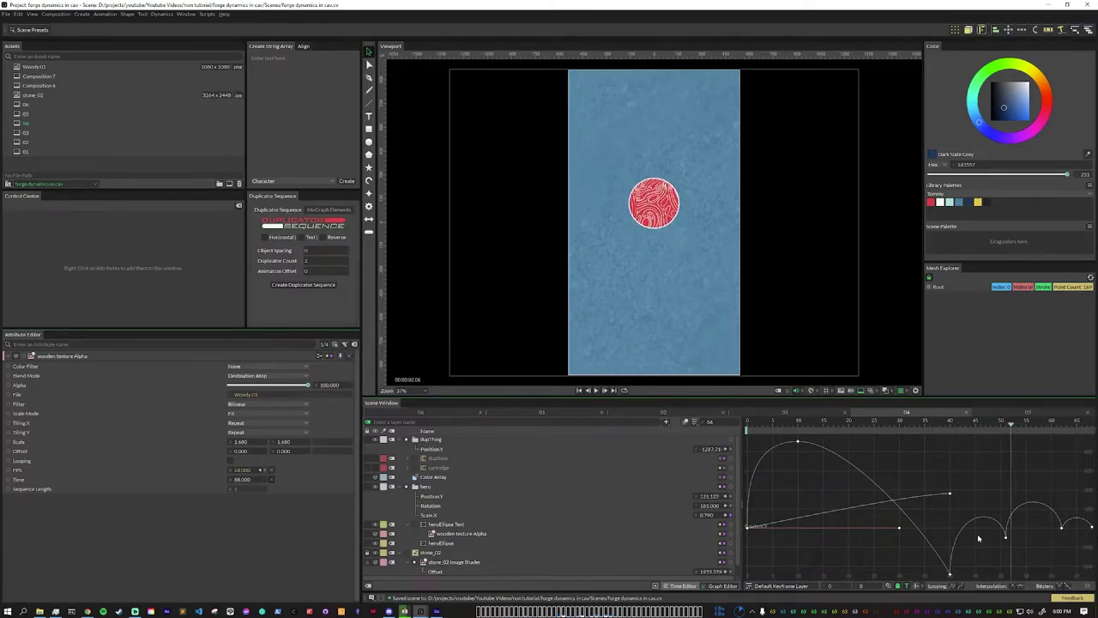
drag(977, 538, 881, 532)
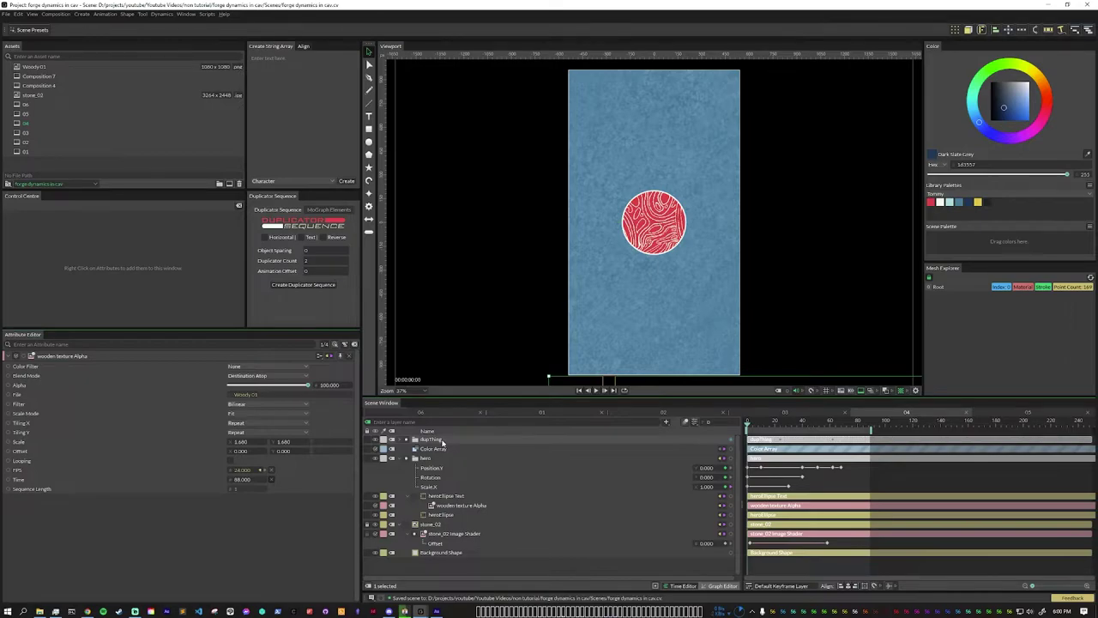
- Expand dupThing to reveal its children, play the scene, and scrub the curves back two frames
click(408, 439)
key(space)
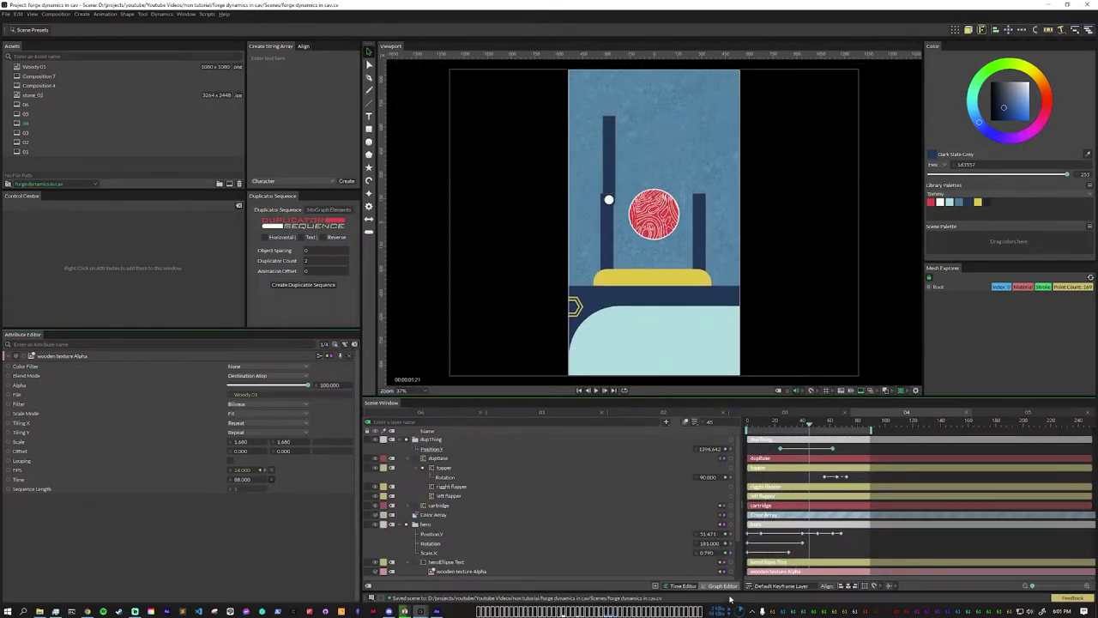
key(g)
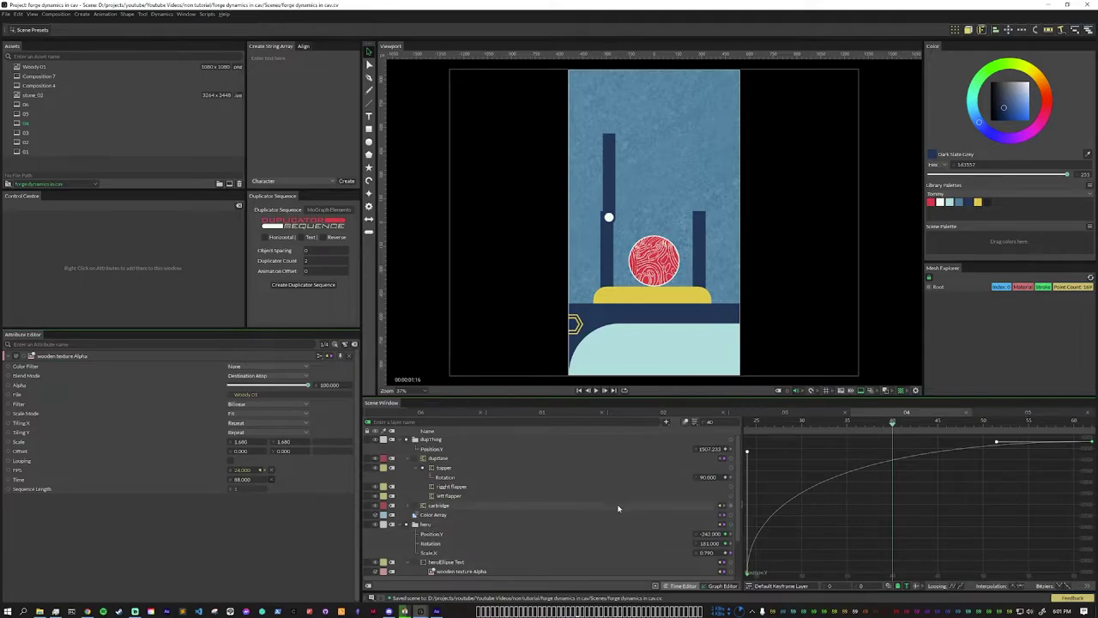
drag(892, 425, 964, 461)
- Select the topper layer in dupThing, scrub its swing shut, then play forward
click(409, 462)
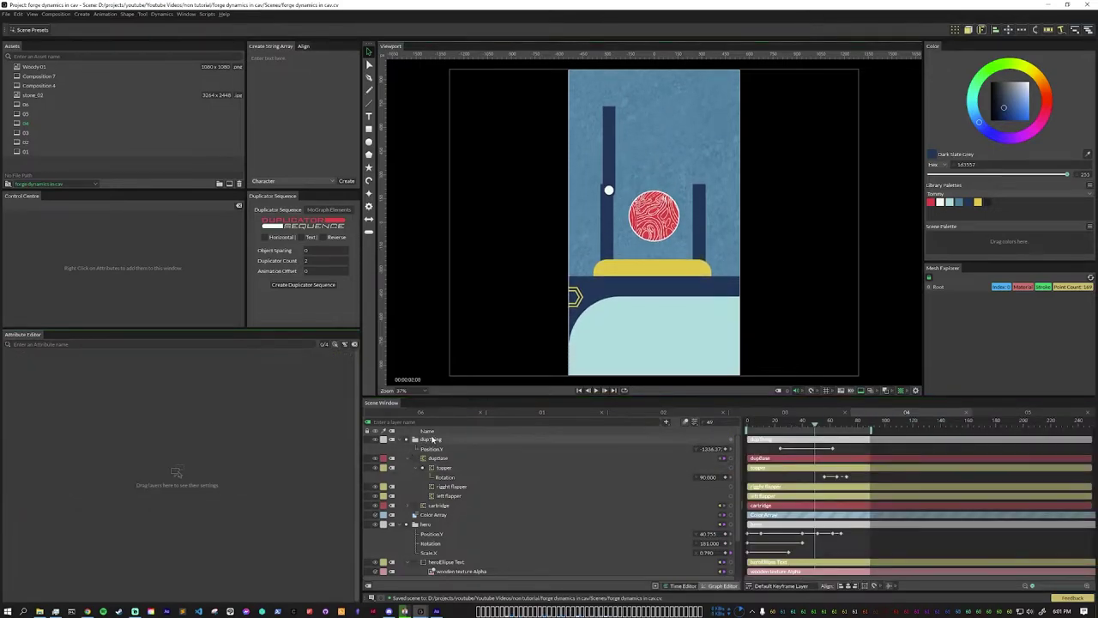
click(434, 440)
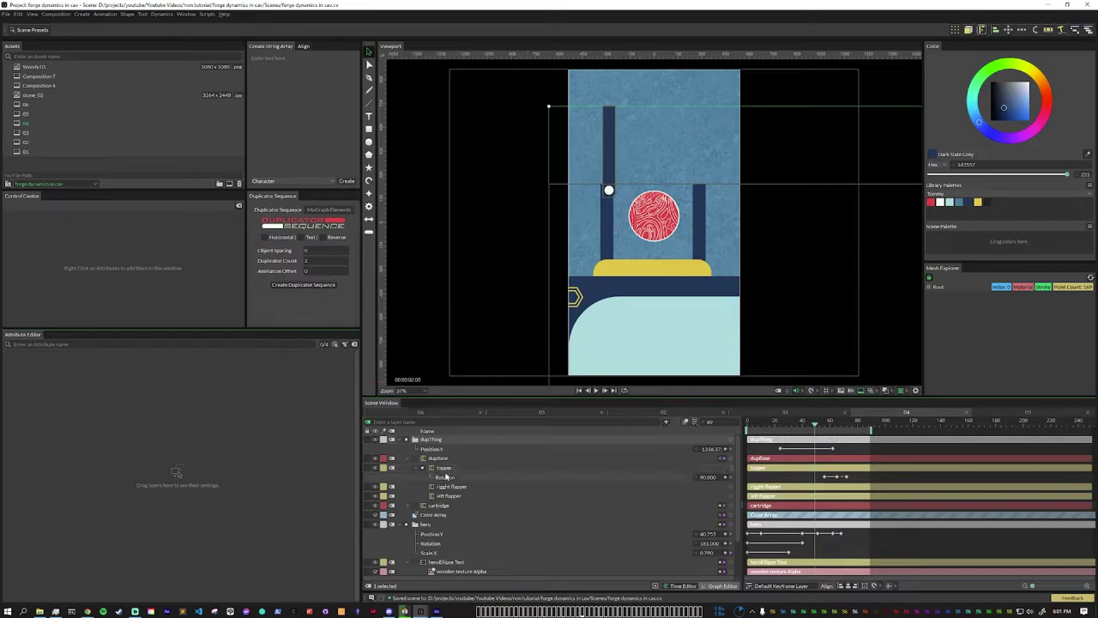
click(443, 470)
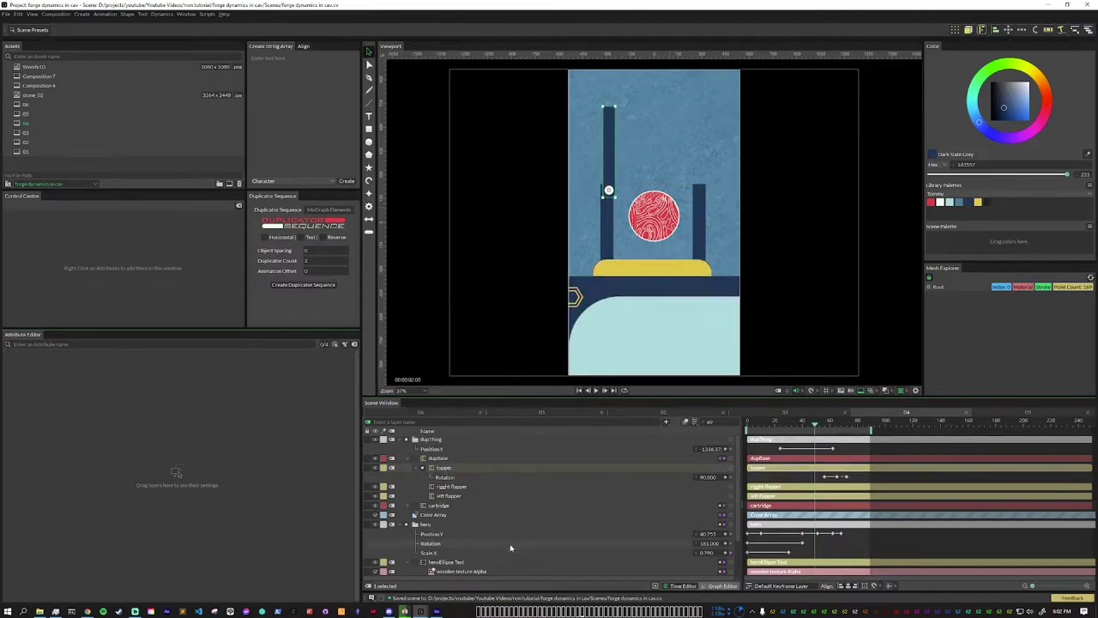
drag(814, 424, 866, 436)
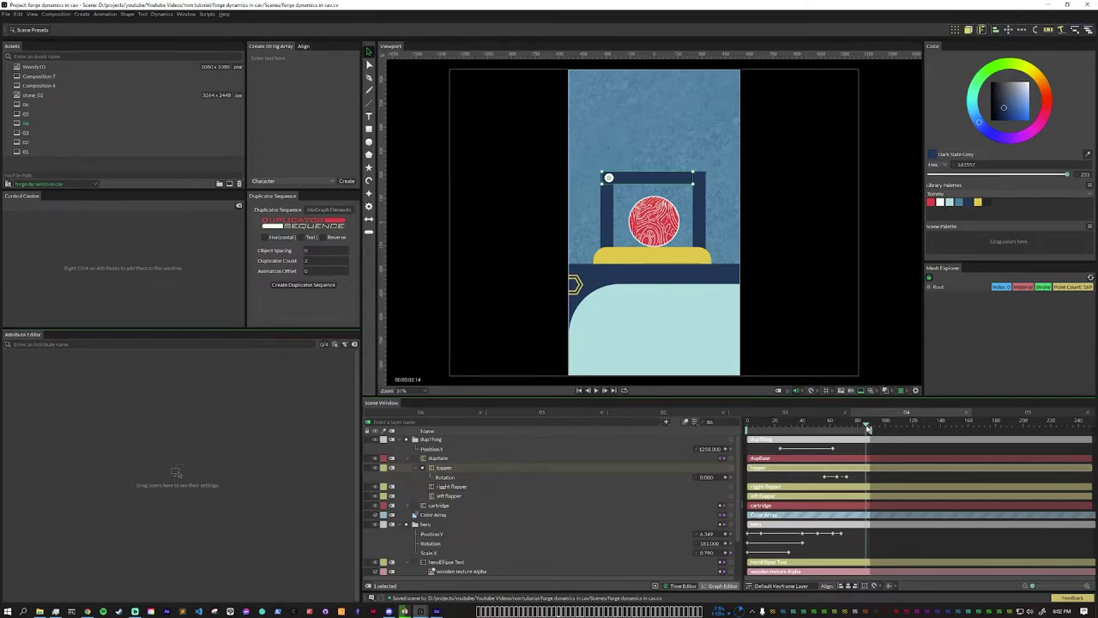
drag(845, 433, 836, 480)
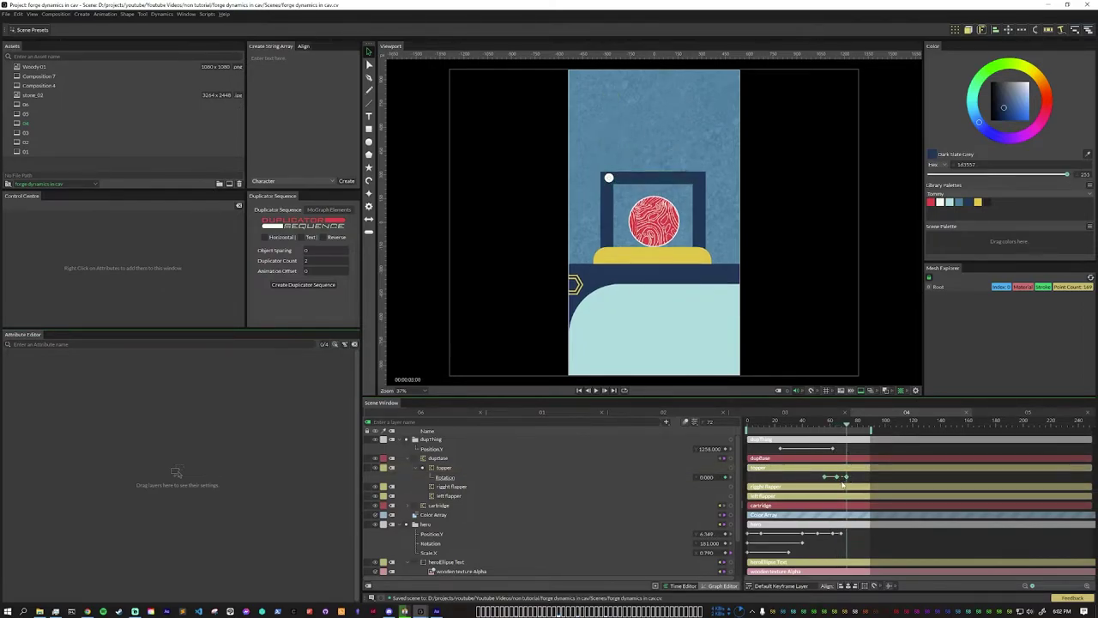
key(space)
- Open composition 04, rewind to the first frame, and scrub as a new cartridge drops in
click(466, 254)
double_click(23, 124)
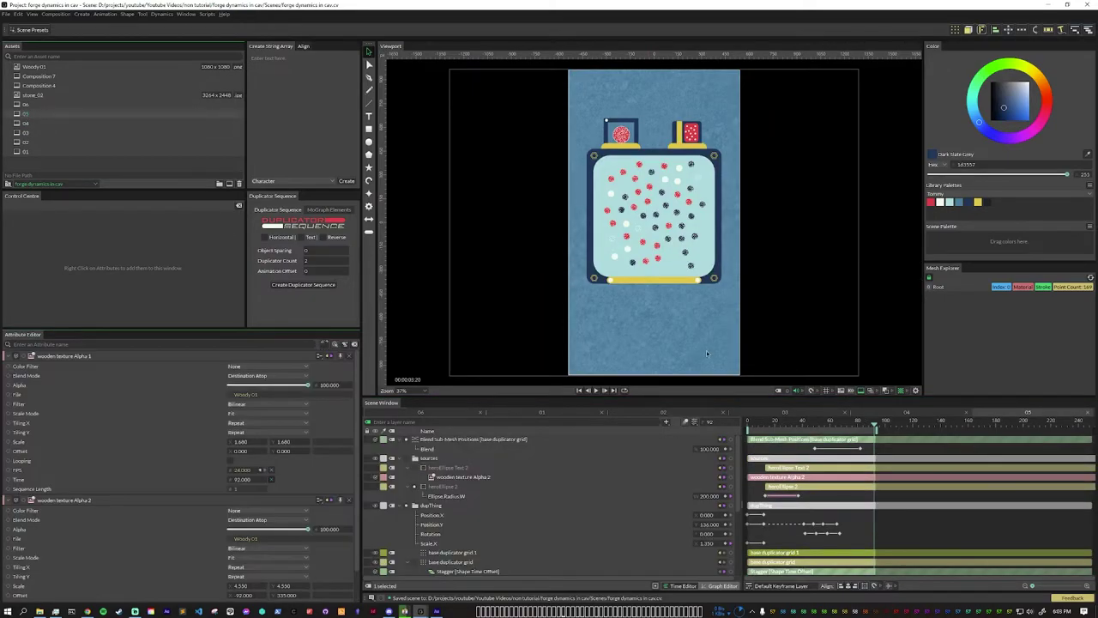
click(747, 420)
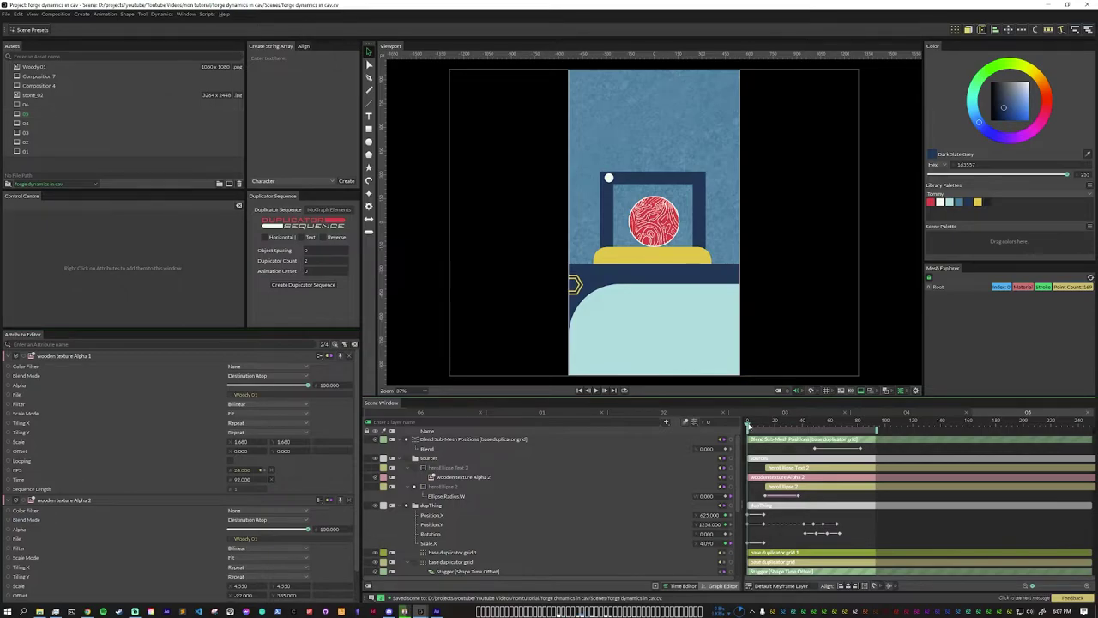
drag(748, 427, 785, 434)
drag(791, 434, 769, 467)
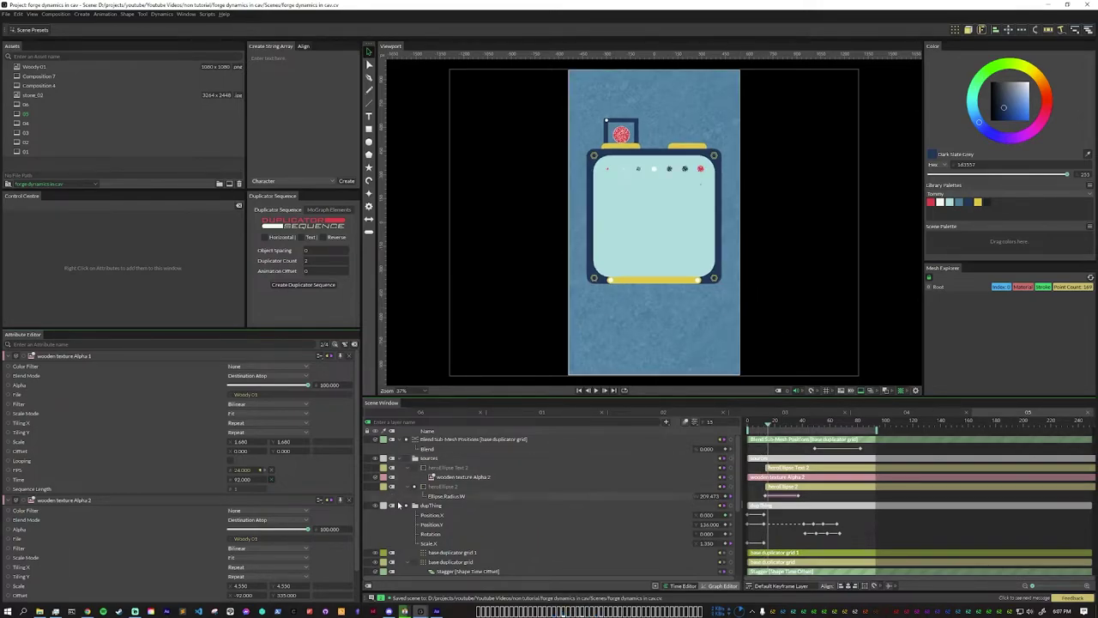
- Select the Blend Sub-Mesh Positions behaviour and scrub as the dot grid fills in and scatters
click(398, 506)
drag(769, 427, 796, 433)
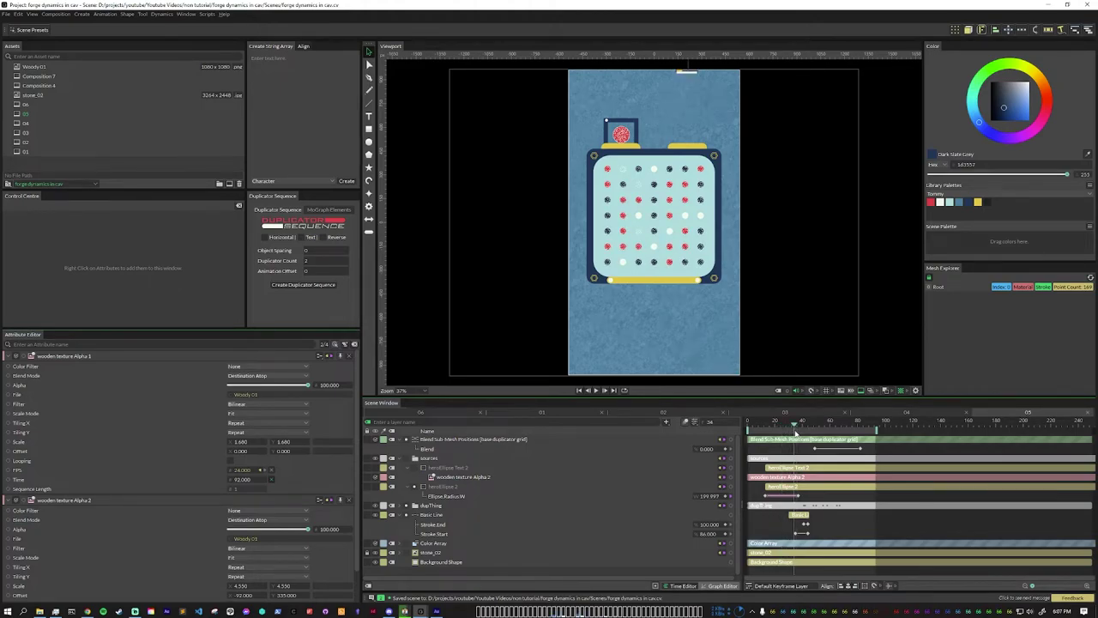
click(795, 426)
scroll(452, 498, up, 3)
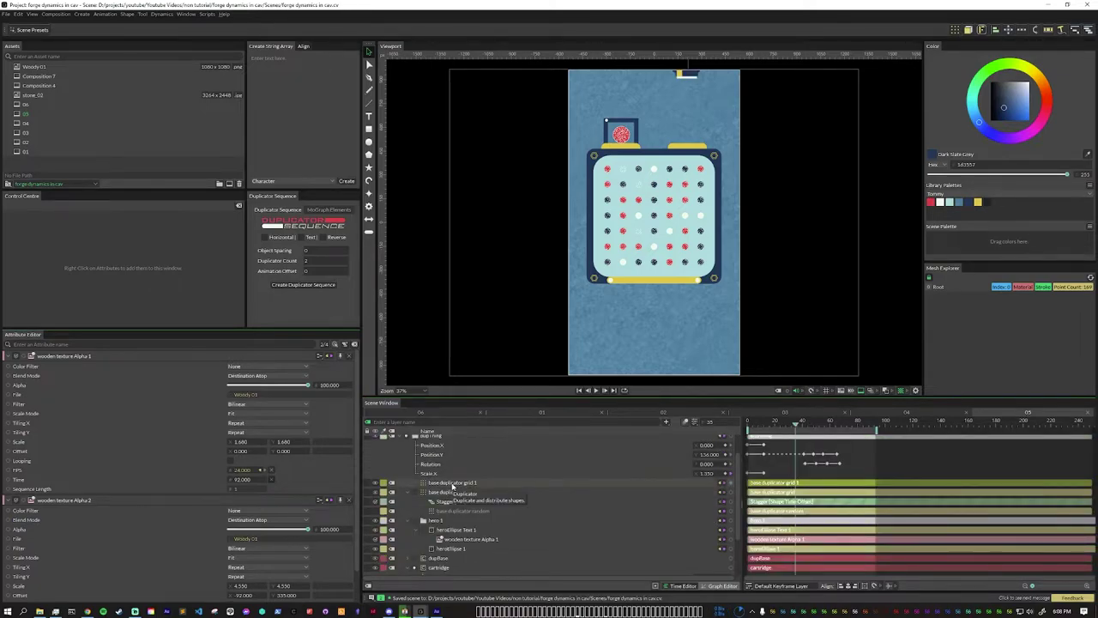
click(452, 486)
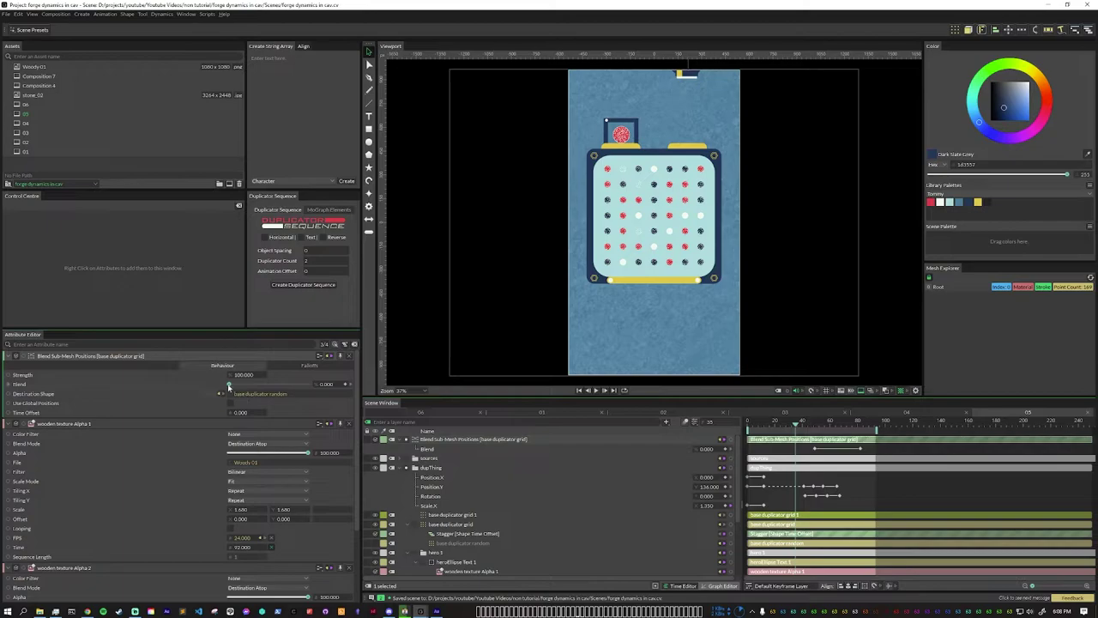
mouse_move(797, 426)
mouse_down()
mouse_move(860, 434)
mouse_move(805, 445)
mouse_up()
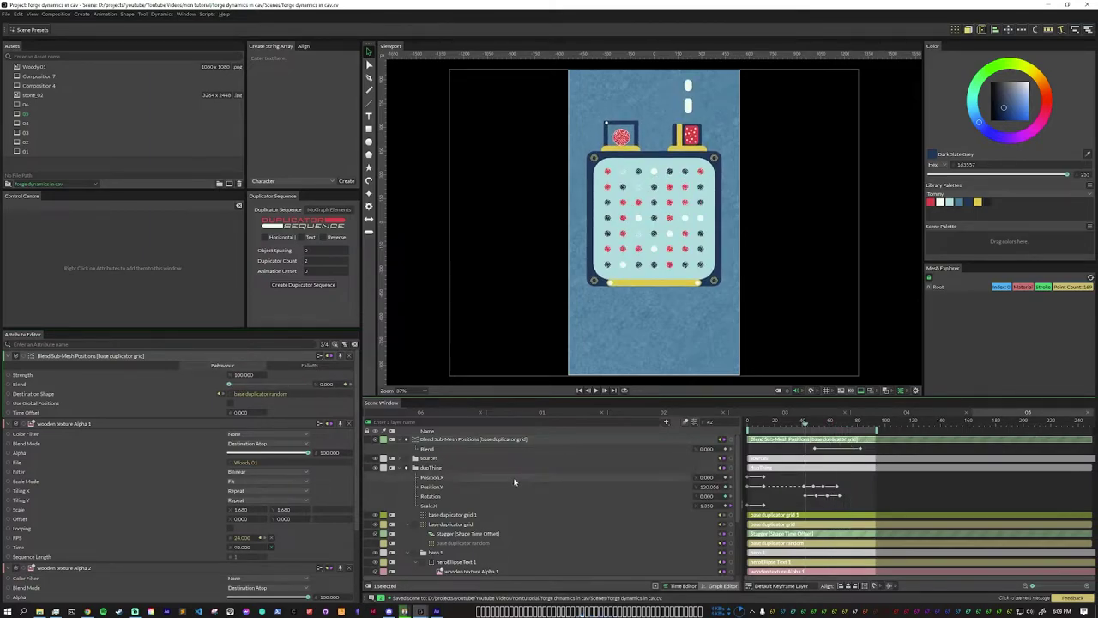
scroll(504, 487, down, 5)
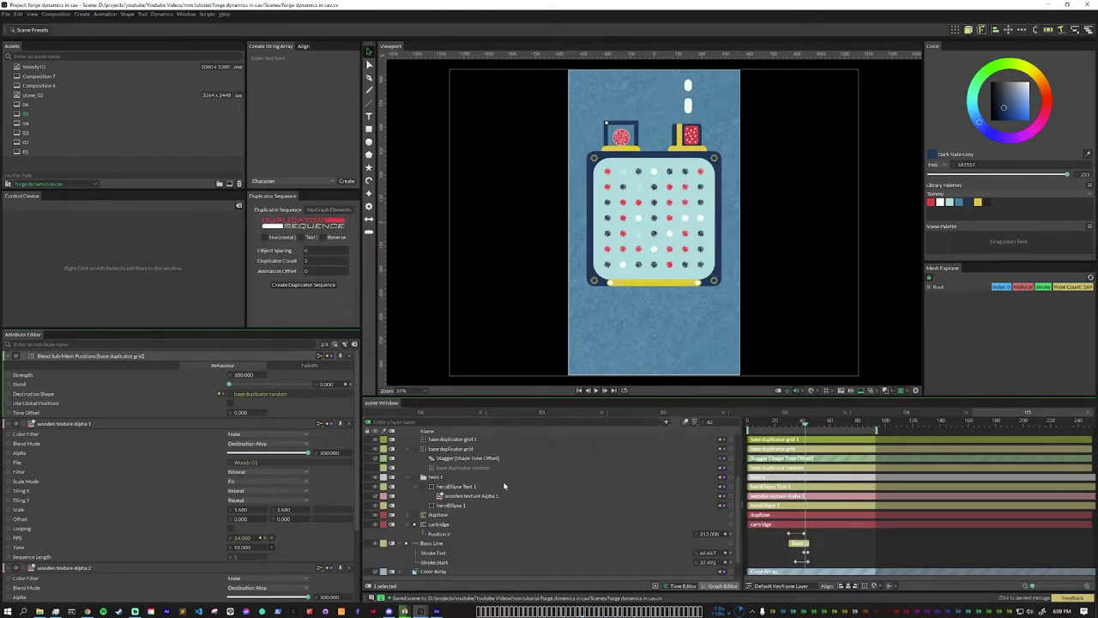
- Select the cartridge's two Position.Y keyframes and scrub through their eased curves
mouse_move(811, 429)
mouse_down()
mouse_move(787, 435)
mouse_move(807, 438)
mouse_up()
drag(779, 528, 812, 539)
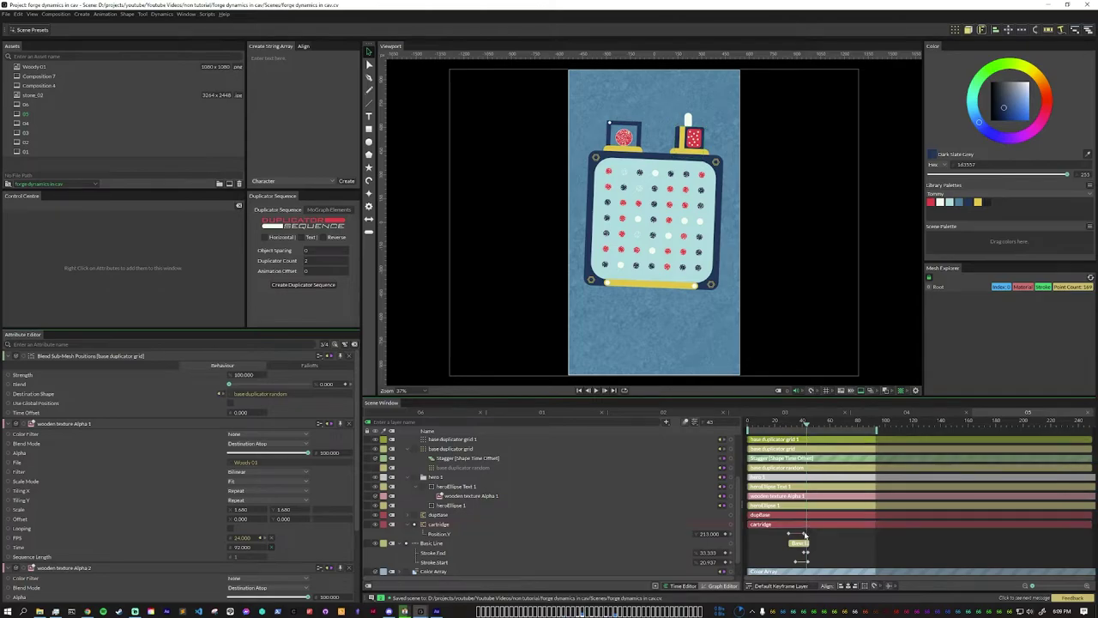
click(721, 587)
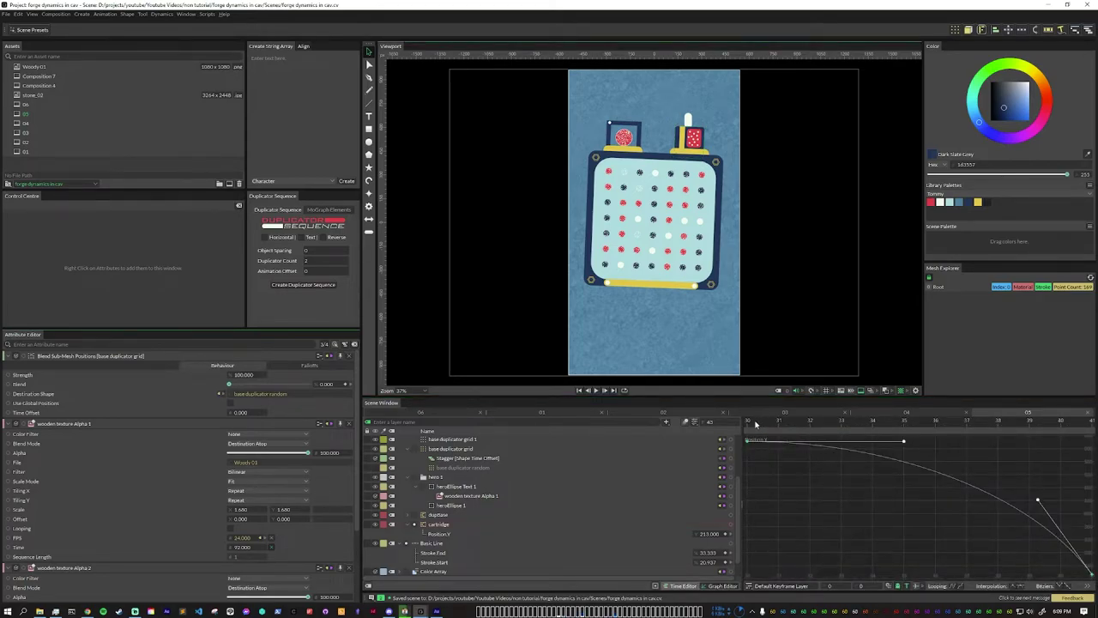
drag(755, 424, 1091, 464)
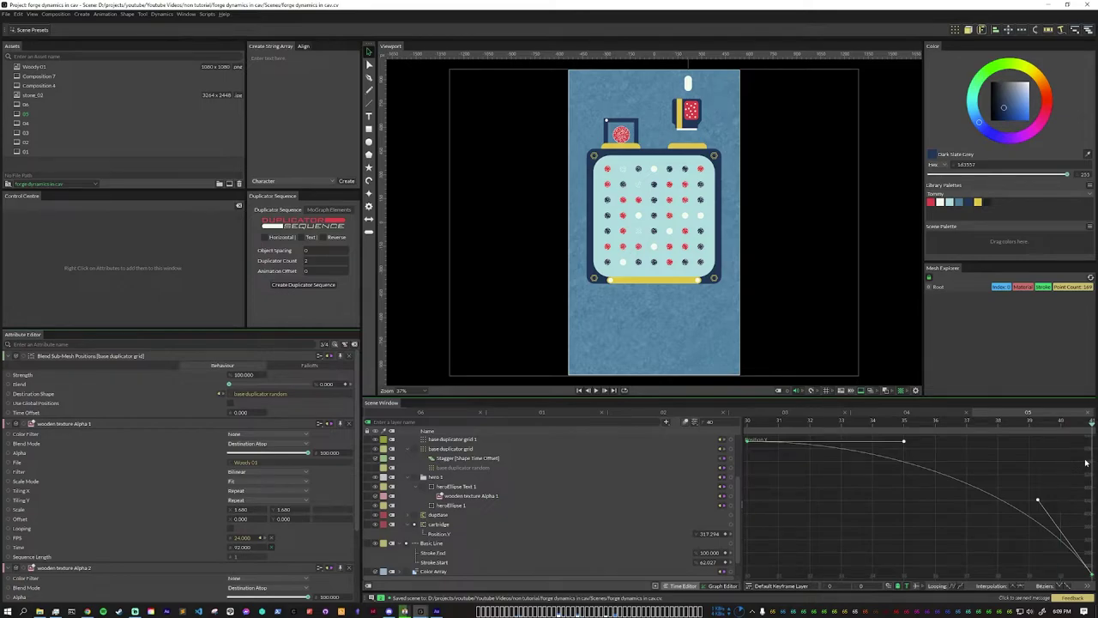
- Return to the timing bars and scrub as the right cartridge drops and returns
click(683, 586)
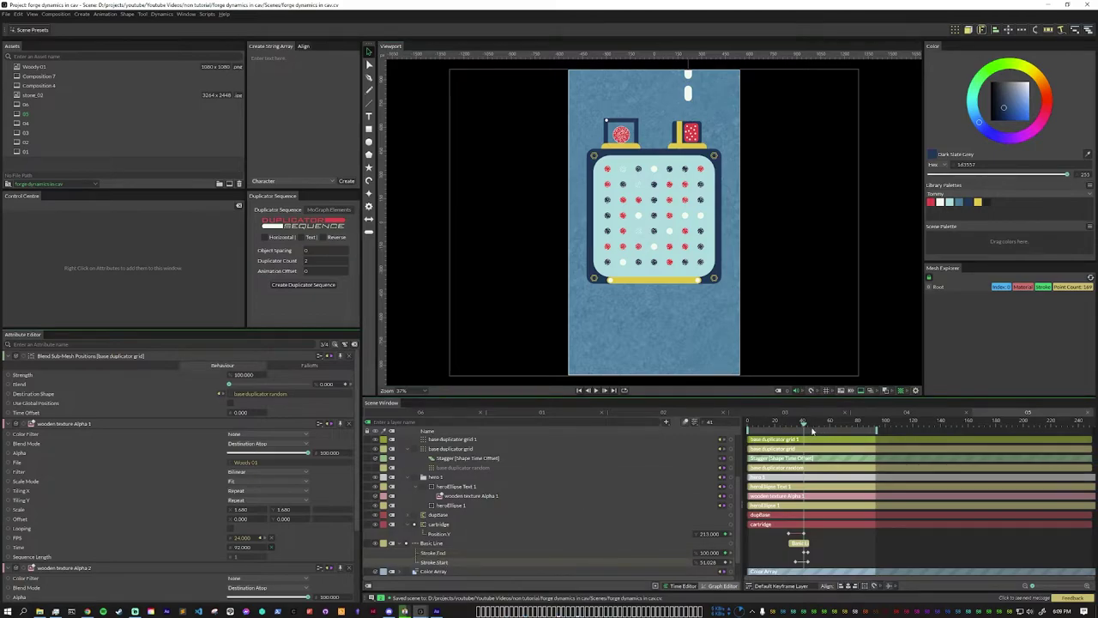
mouse_move(804, 427)
mouse_down()
mouse_move(790, 427)
mouse_move(812, 435)
mouse_up()
scroll(802, 429, up, 3)
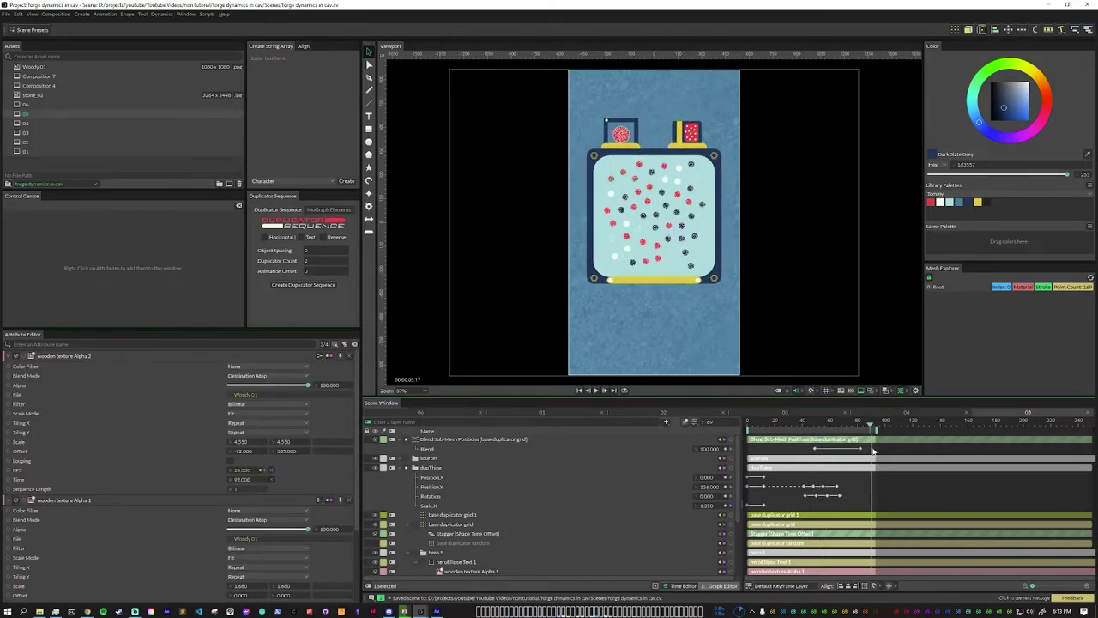
drag(873, 450, 876, 452)
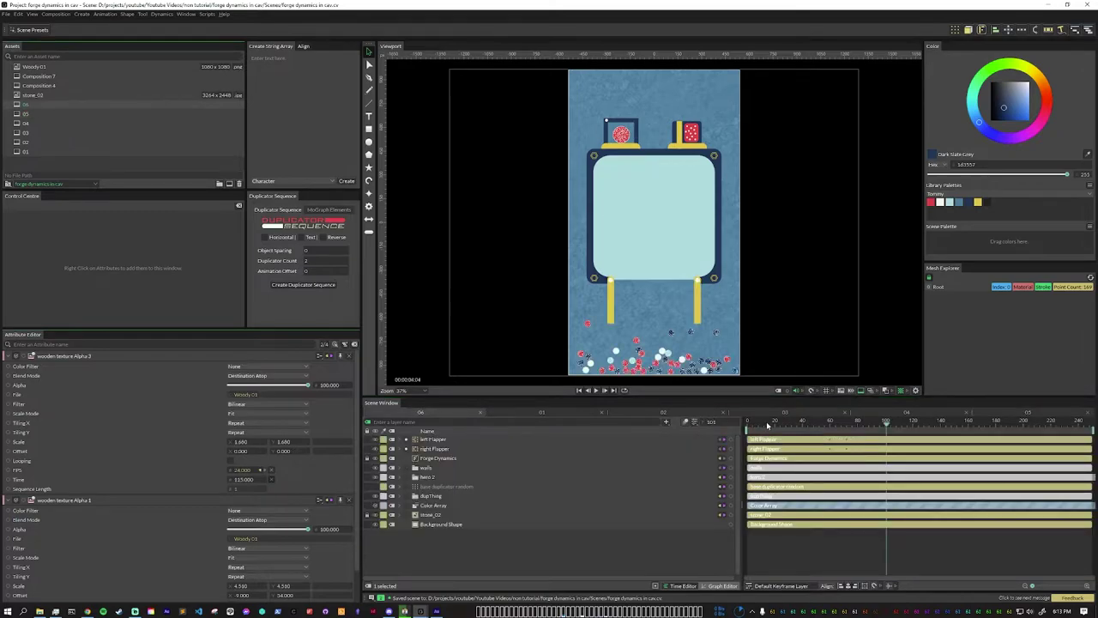
- Open the flapper composition, watch the balls fall, rewind, and scrub to two seconds
click(735, 410)
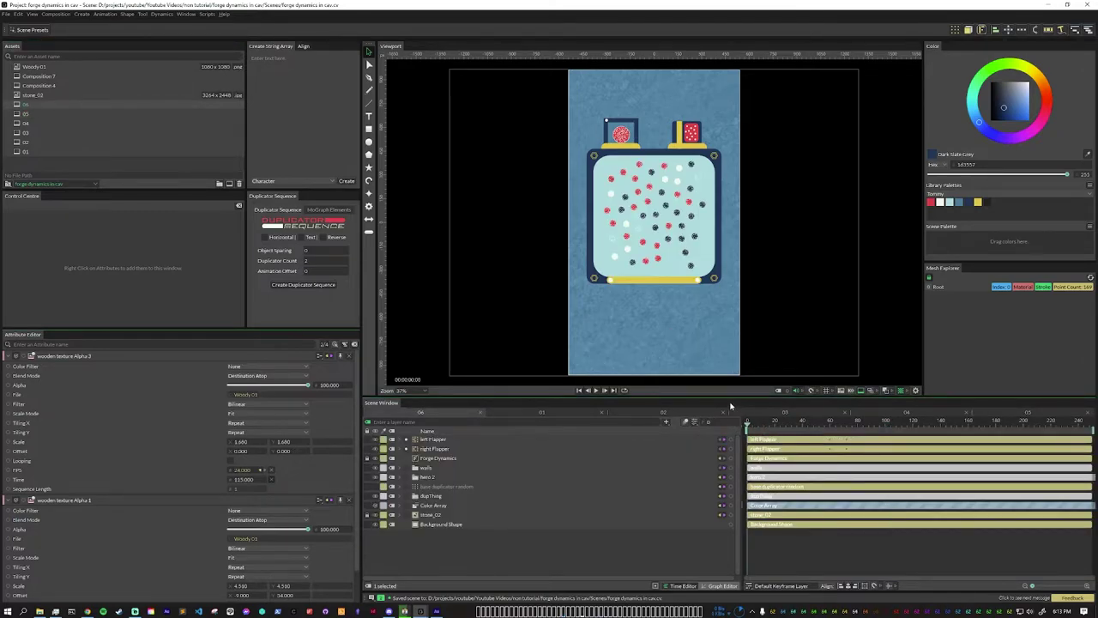
drag(747, 423, 906, 432)
key(Home)
drag(750, 427, 783, 452)
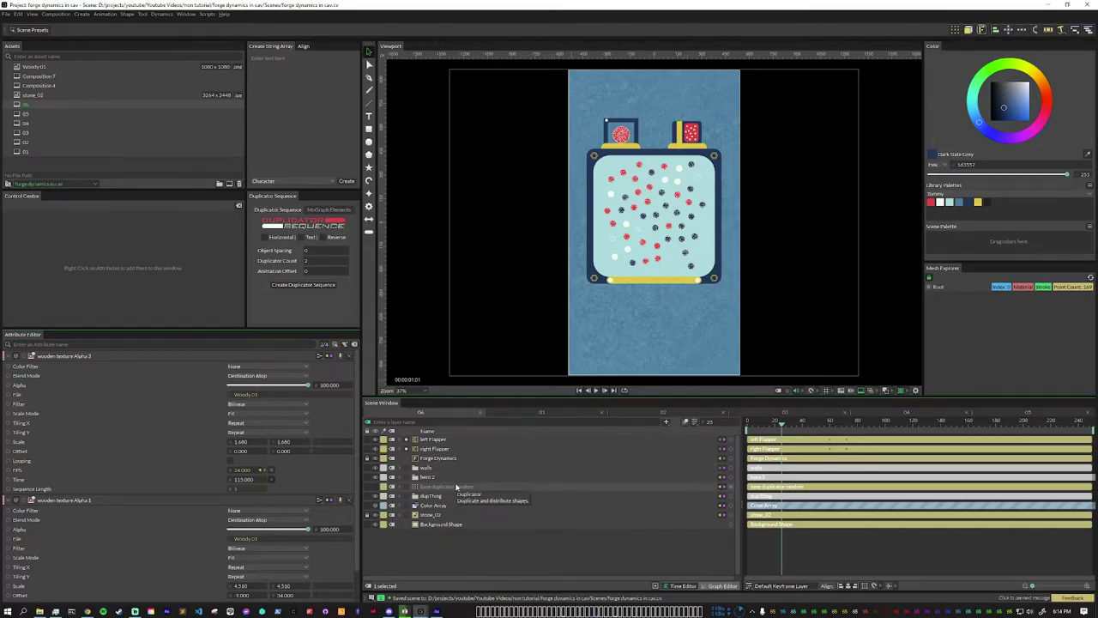
- Select the ball duplicator to show its Random distribution: 500 × 500 rectangle, Count 49, Relax distance 78.400
click(399, 489)
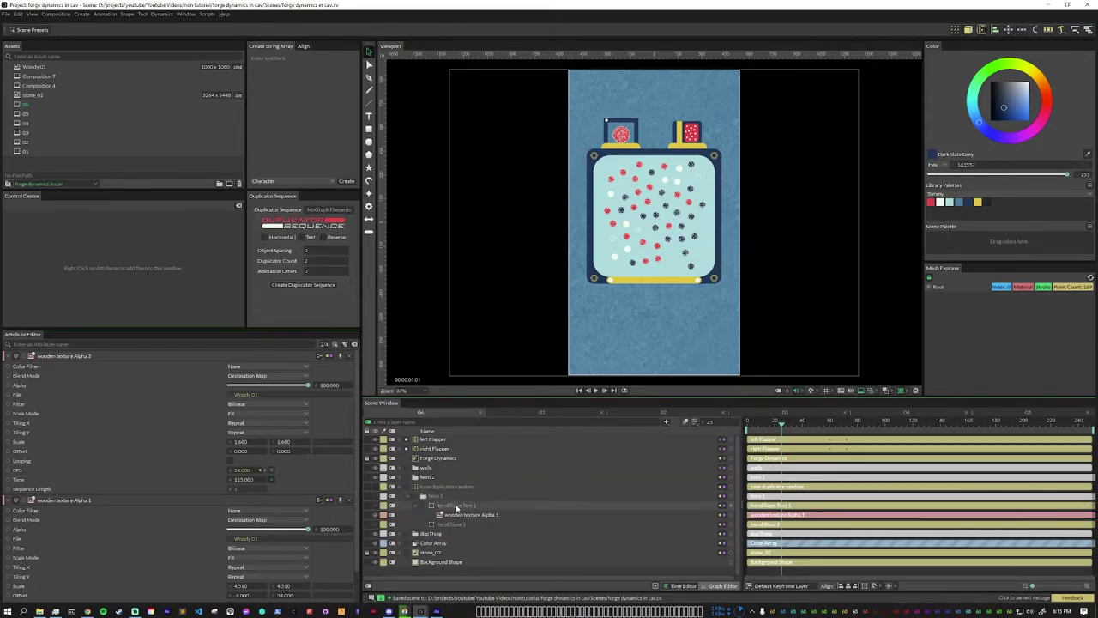
click(457, 507)
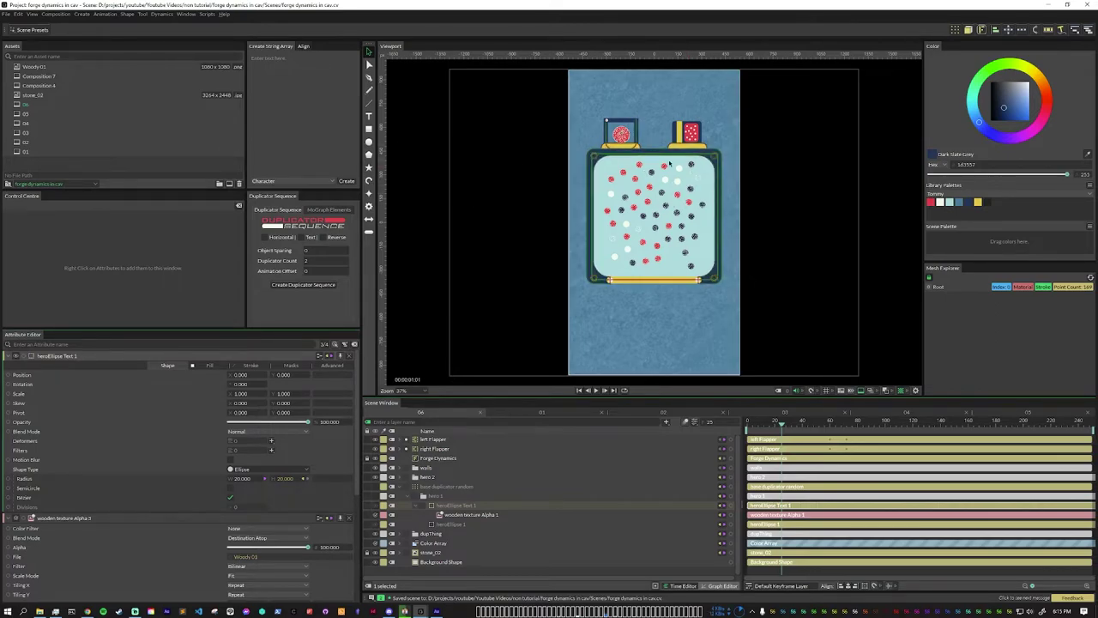
click(676, 270)
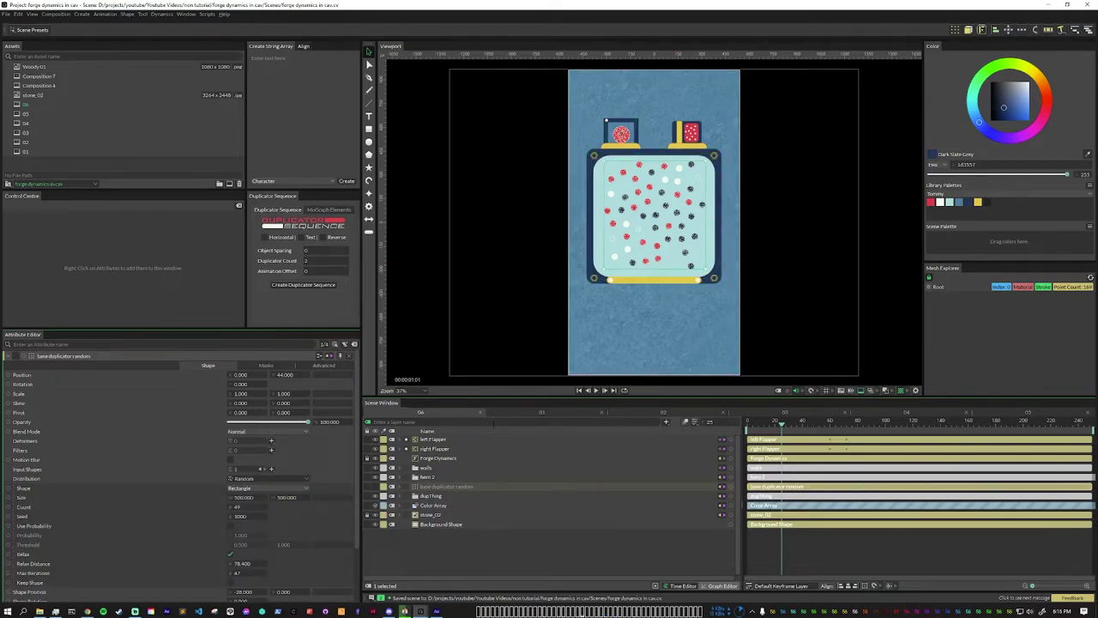
- Inspect the Forge Dynamics Bodies list and the base duplicator random layer
click(438, 458)
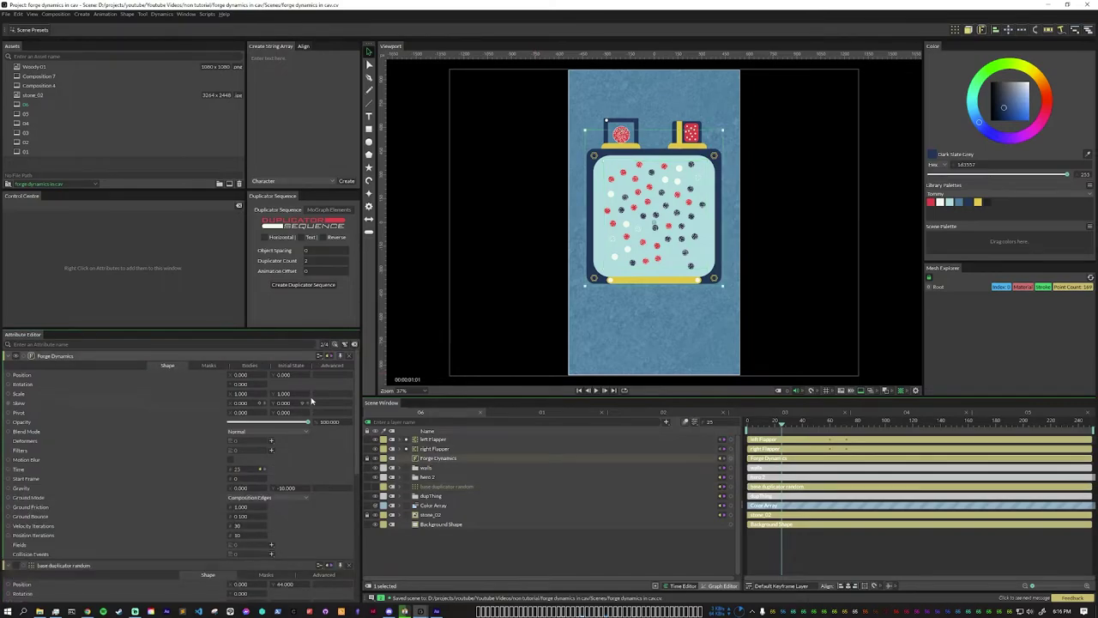
click(250, 366)
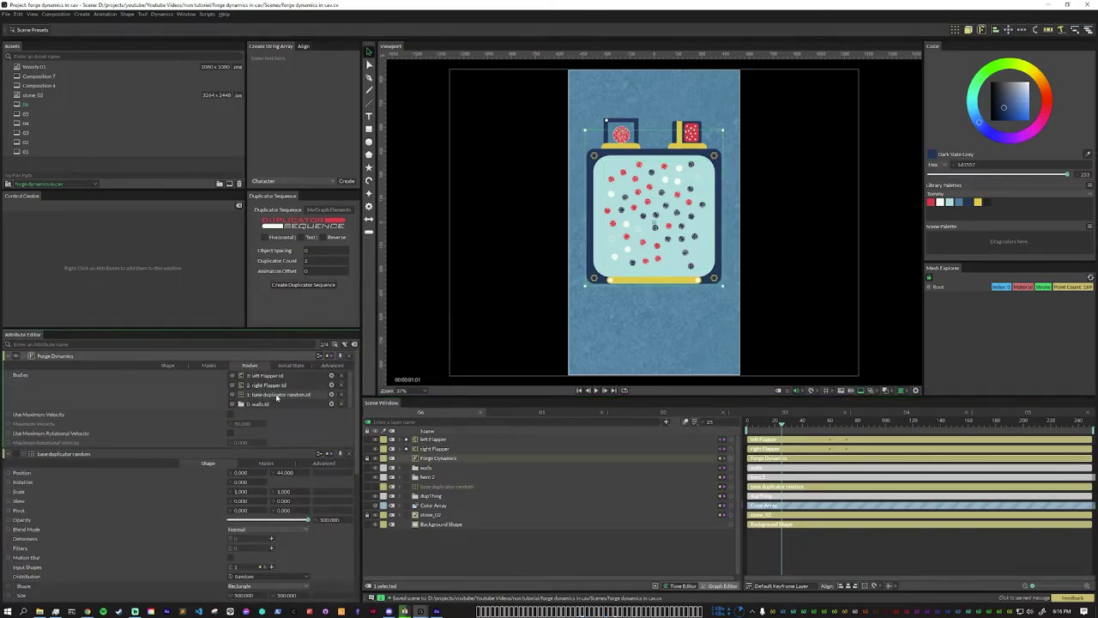
click(413, 487)
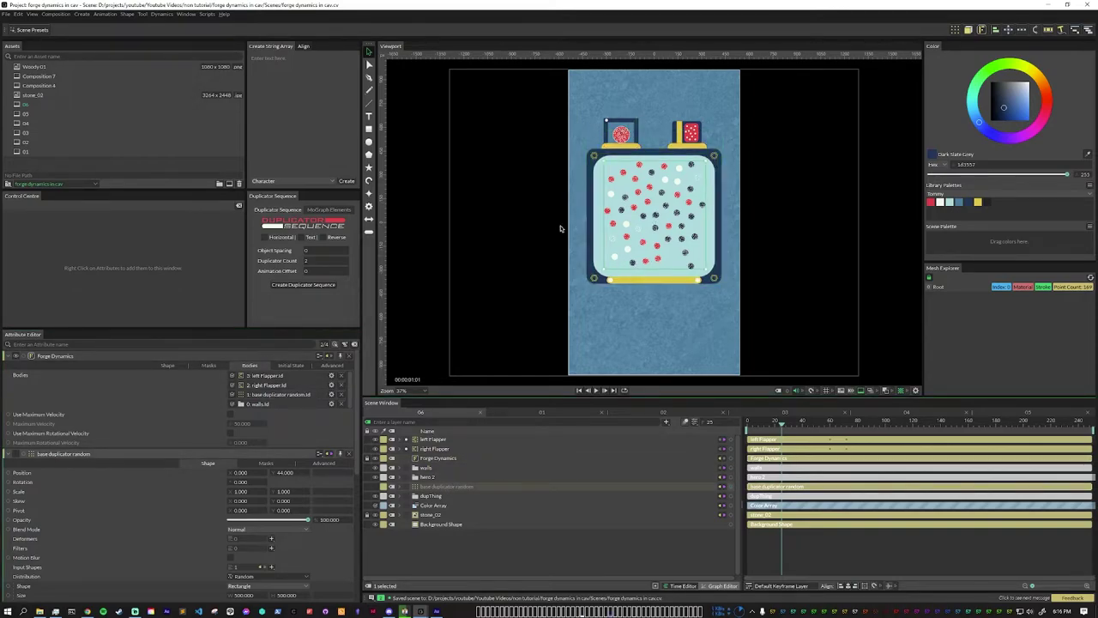
- Play the simulation, then scrub to watch the balls drop and spill out, returning to frame 0
click(598, 391)
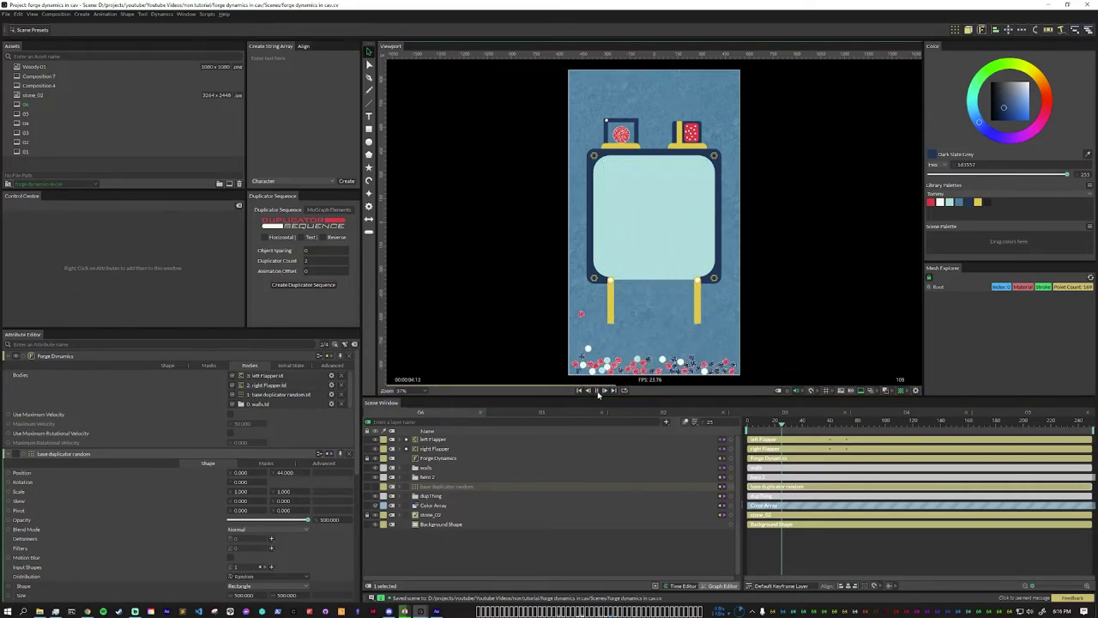
click(611, 392)
key(Home)
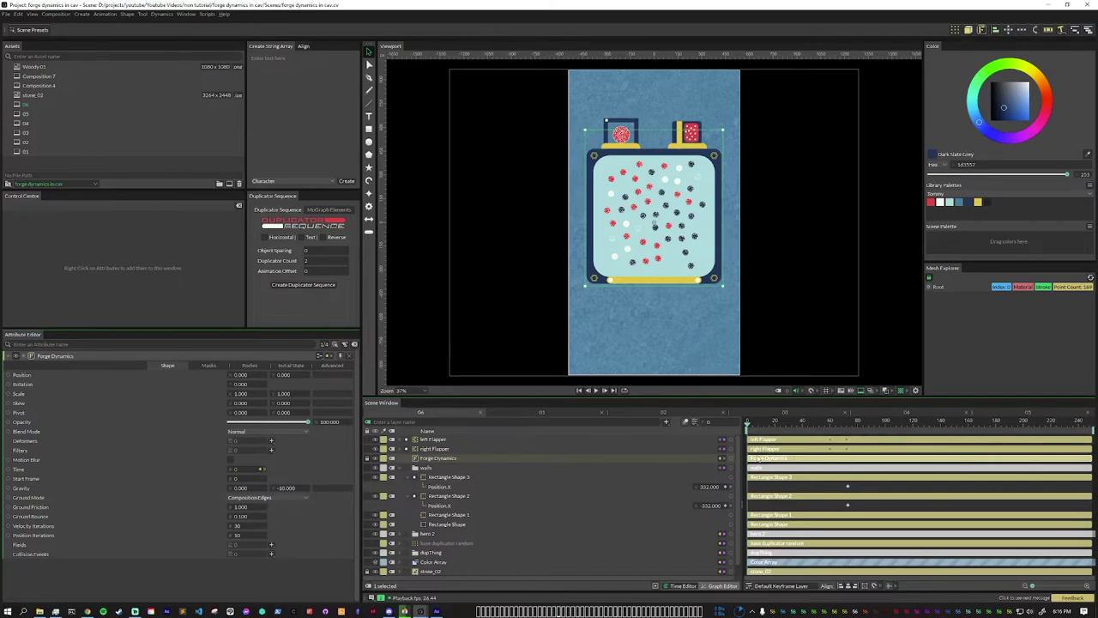
drag(748, 429, 881, 445)
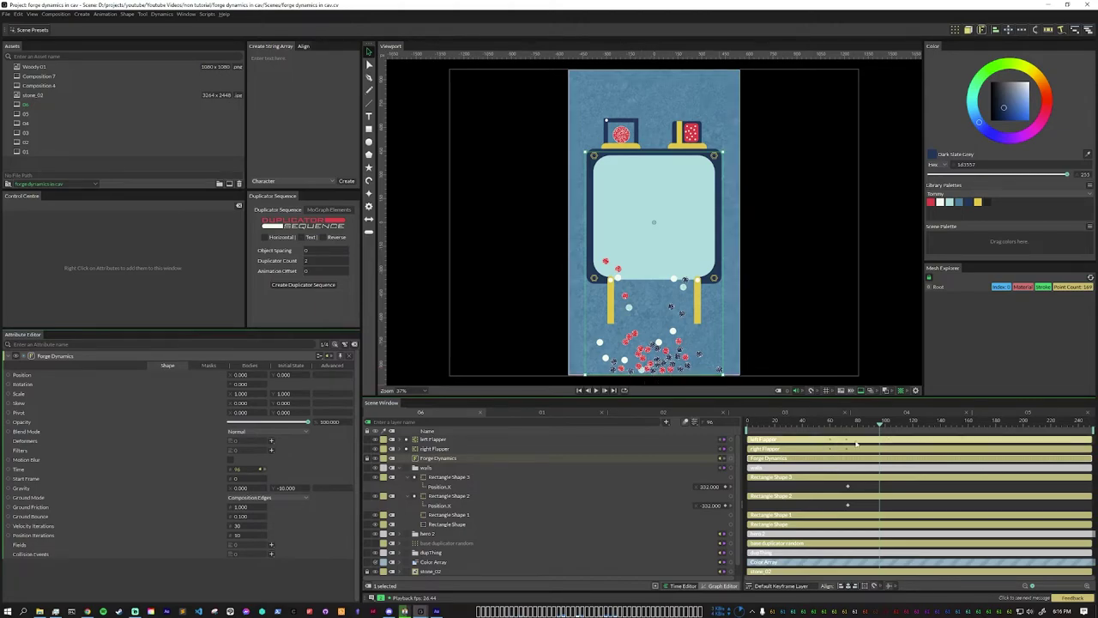
drag(884, 426, 901, 429)
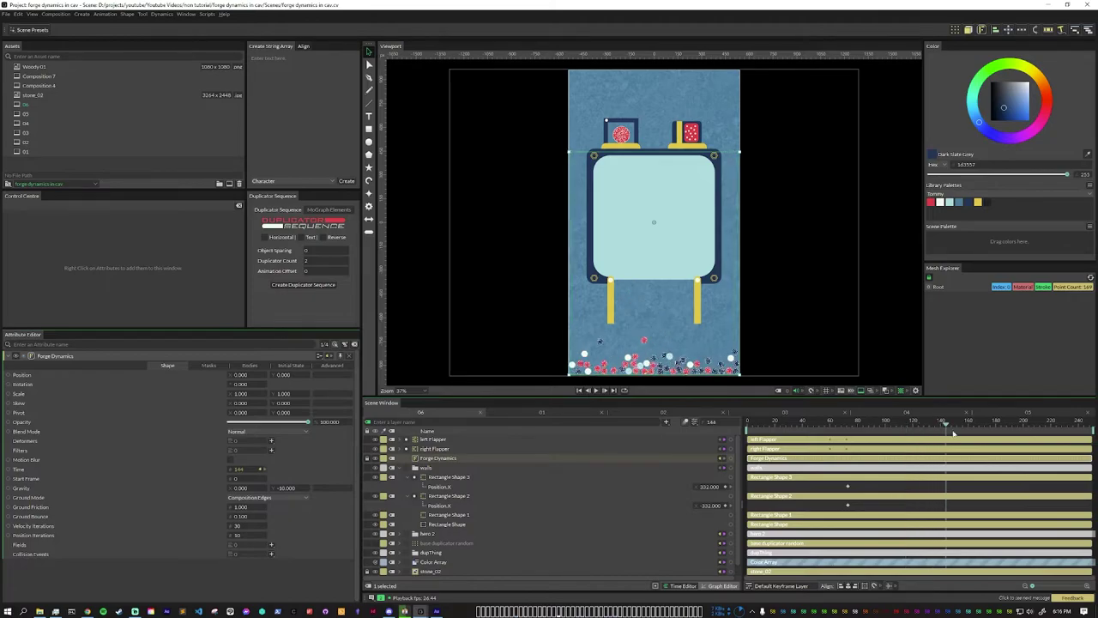
drag(948, 427, 729, 434)
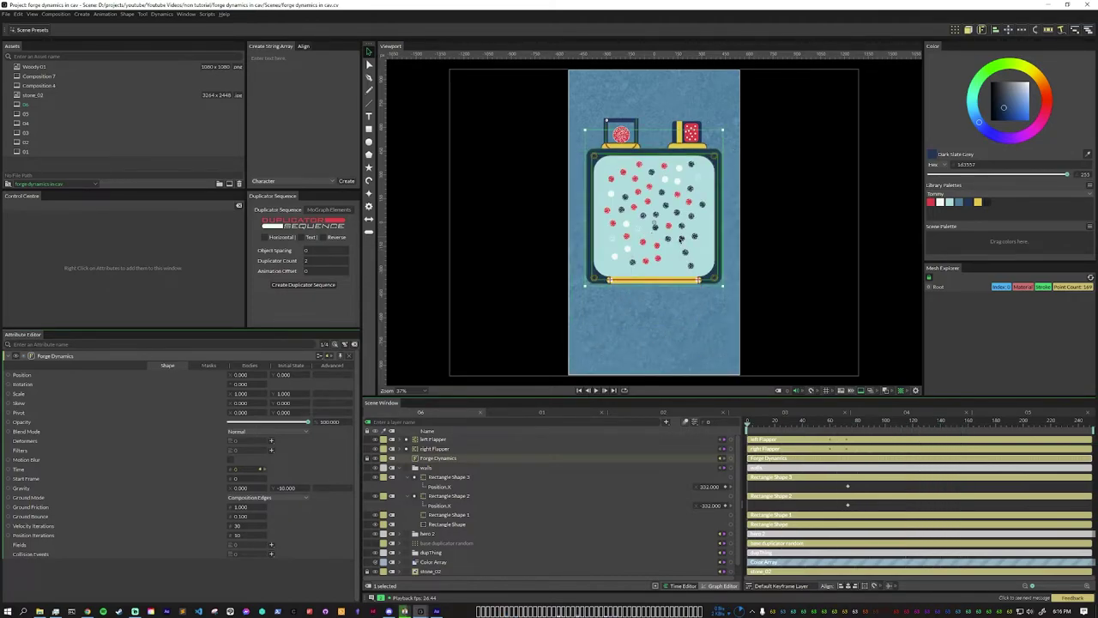
drag(748, 426, 790, 424)
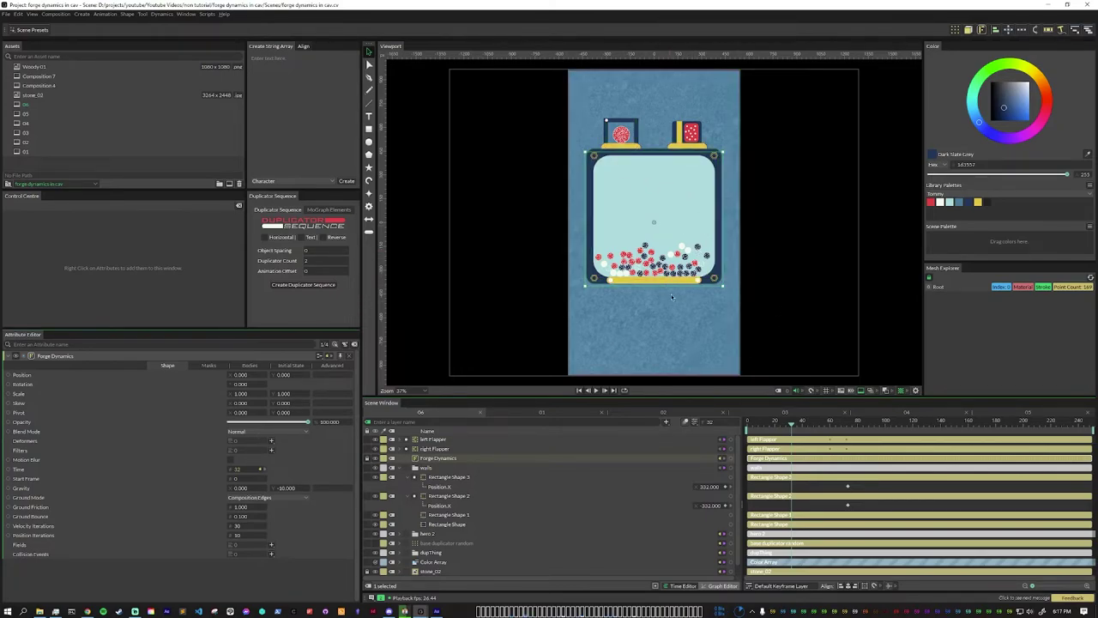
drag(793, 427, 729, 429)
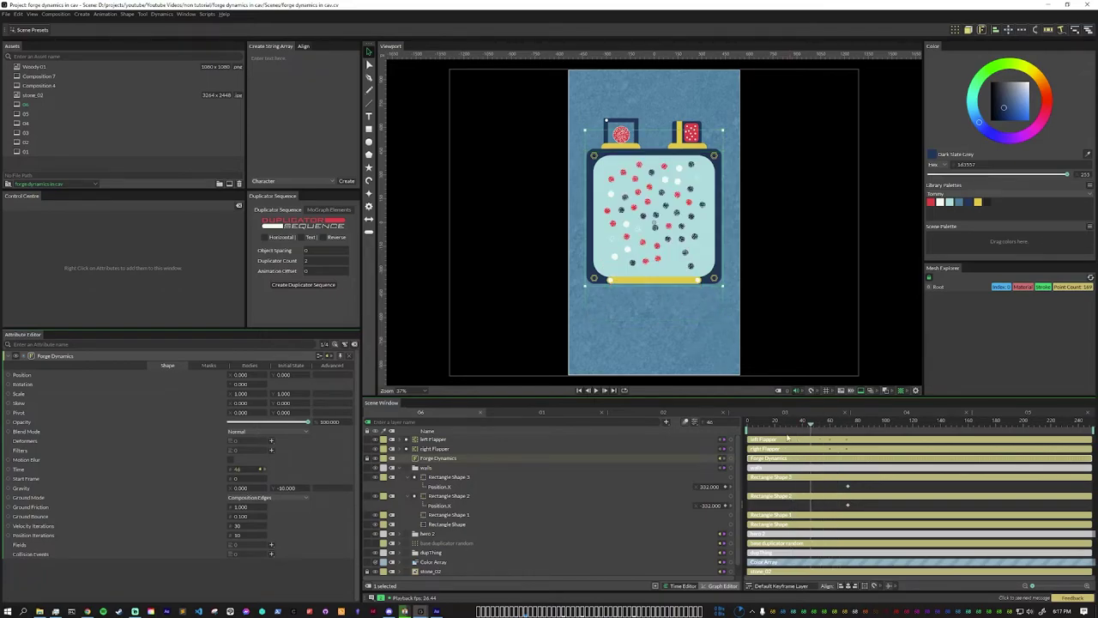
- Select the Rectangle Shape 3 wall to reveal the magenta walls, then reselect Forge Dynamics
click(452, 478)
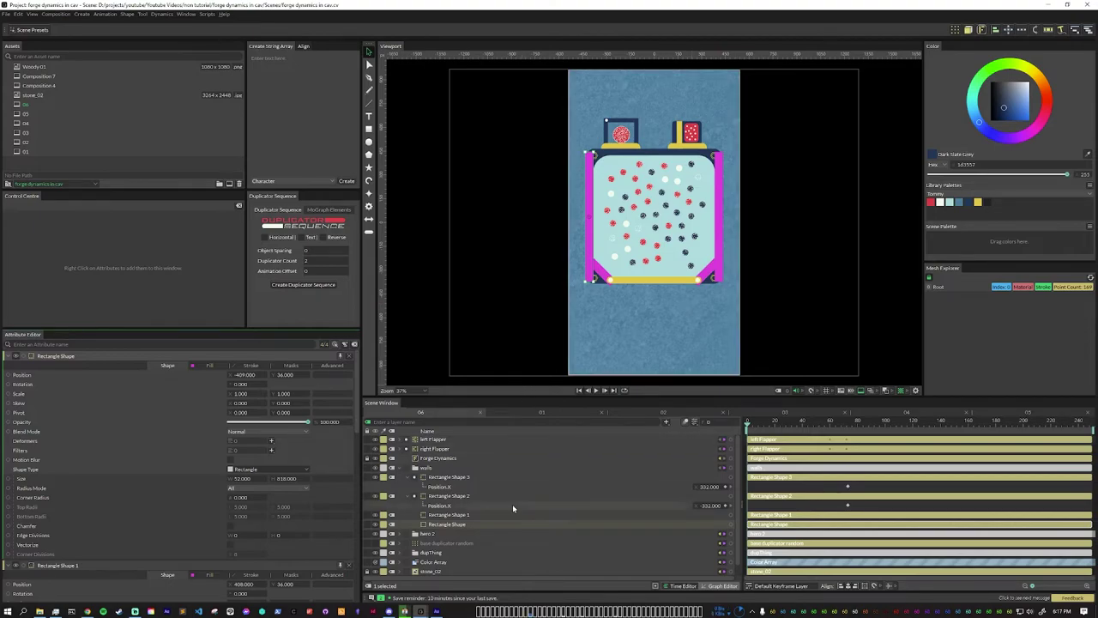
click(429, 459)
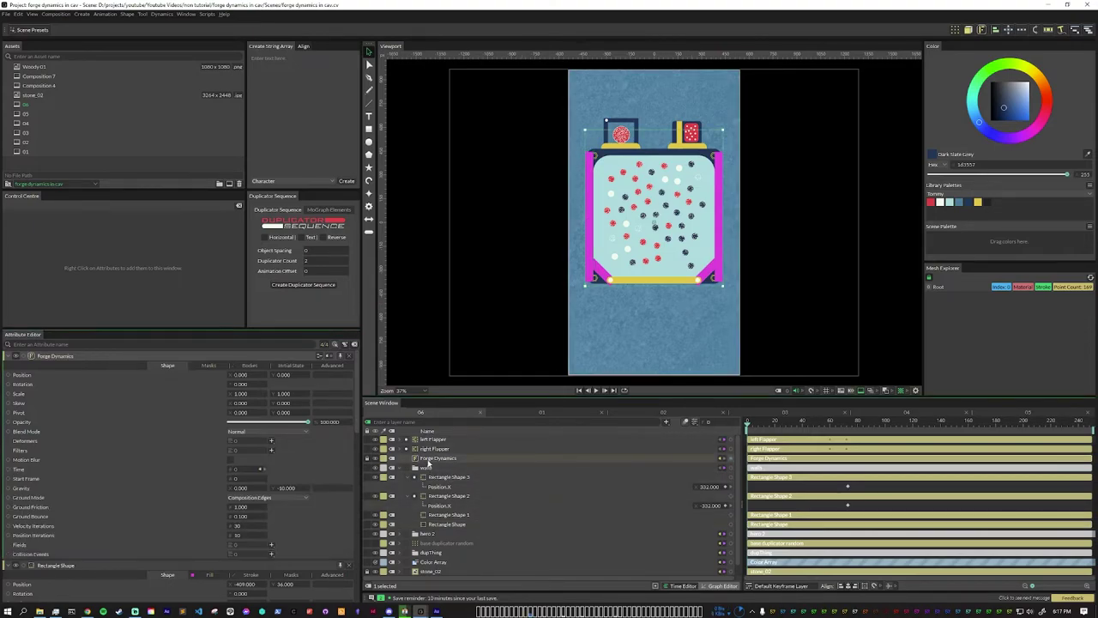
- In the Forge Dynamics Bodies list, change the walls body's Body Type to Kinematic
click(249, 366)
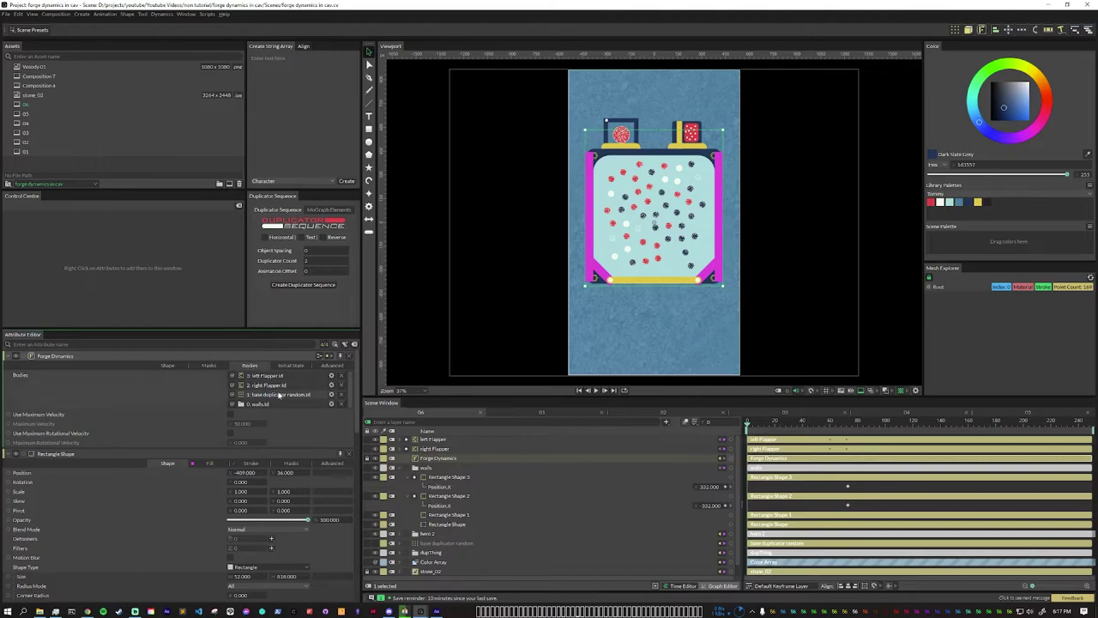
click(332, 404)
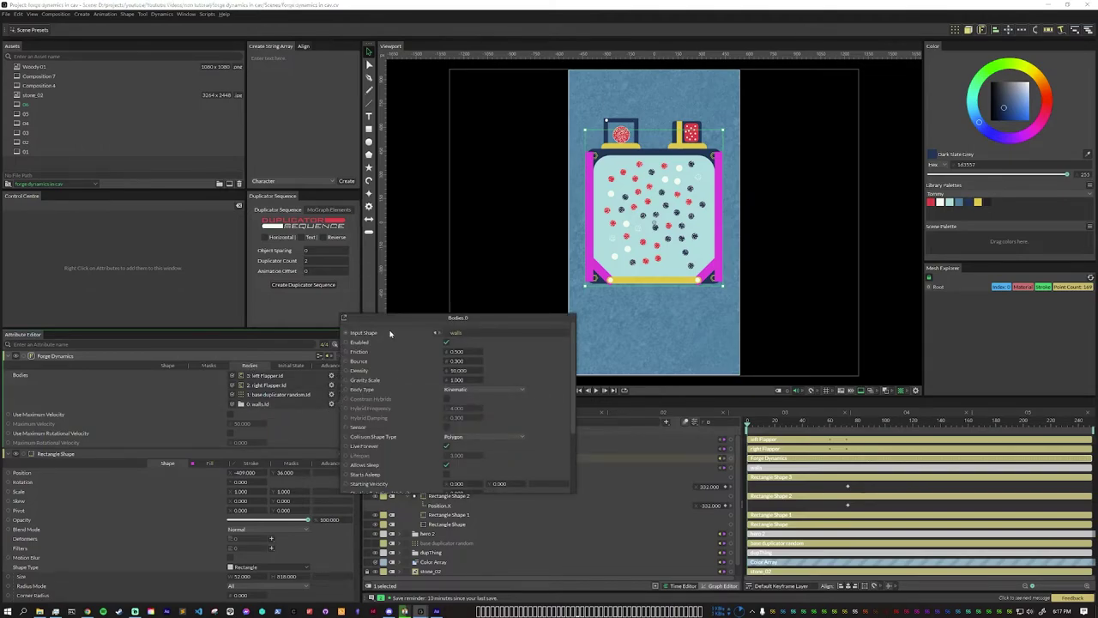
drag(419, 322, 397, 297)
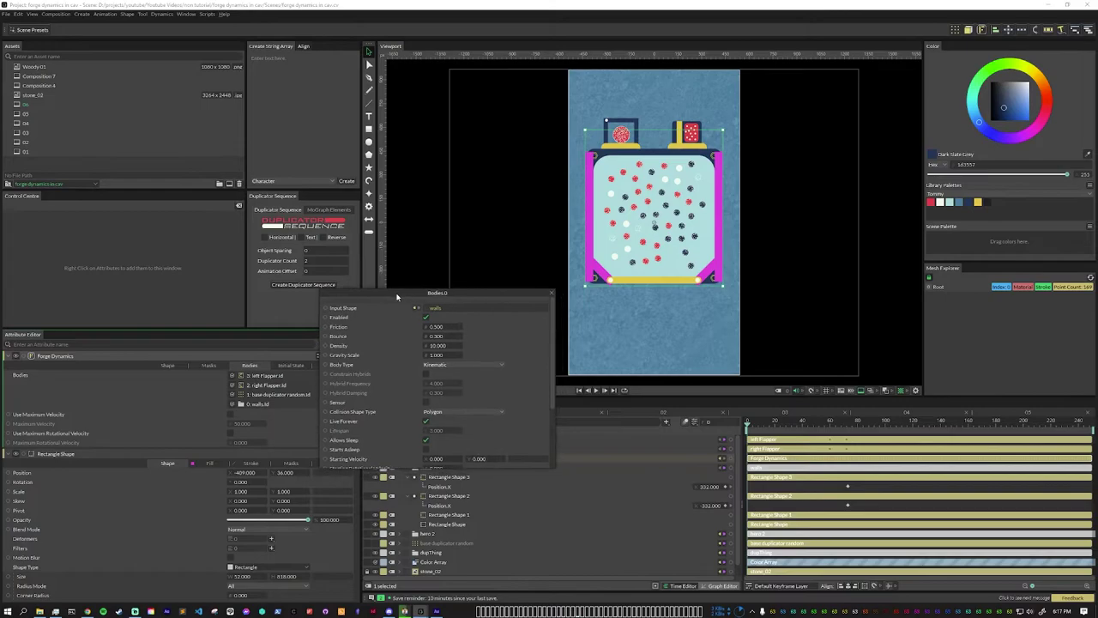
click(478, 365)
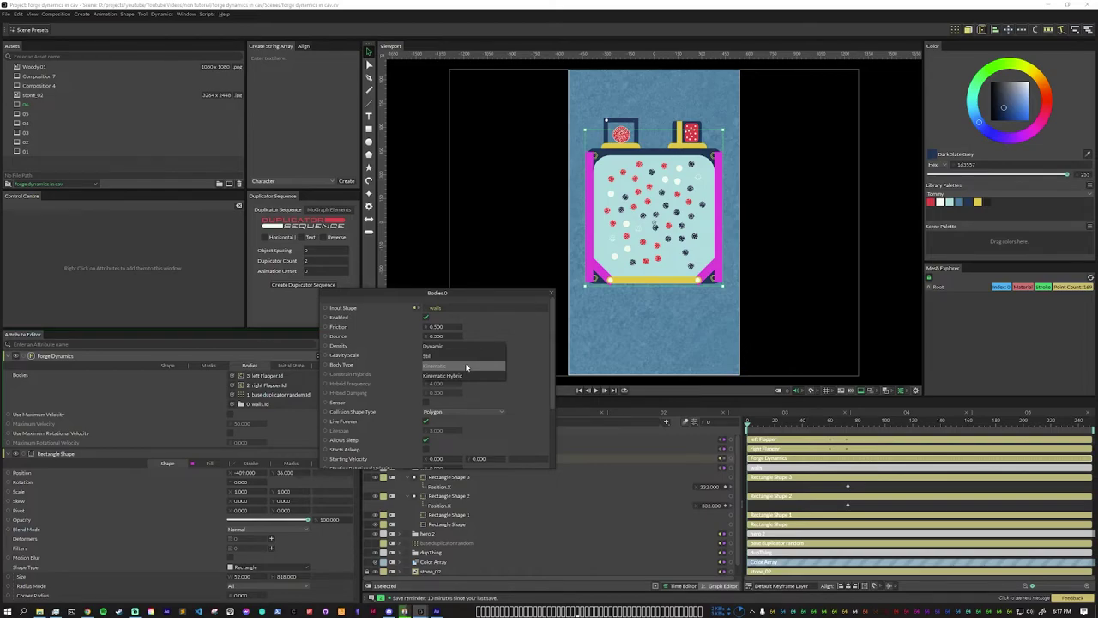
click(466, 368)
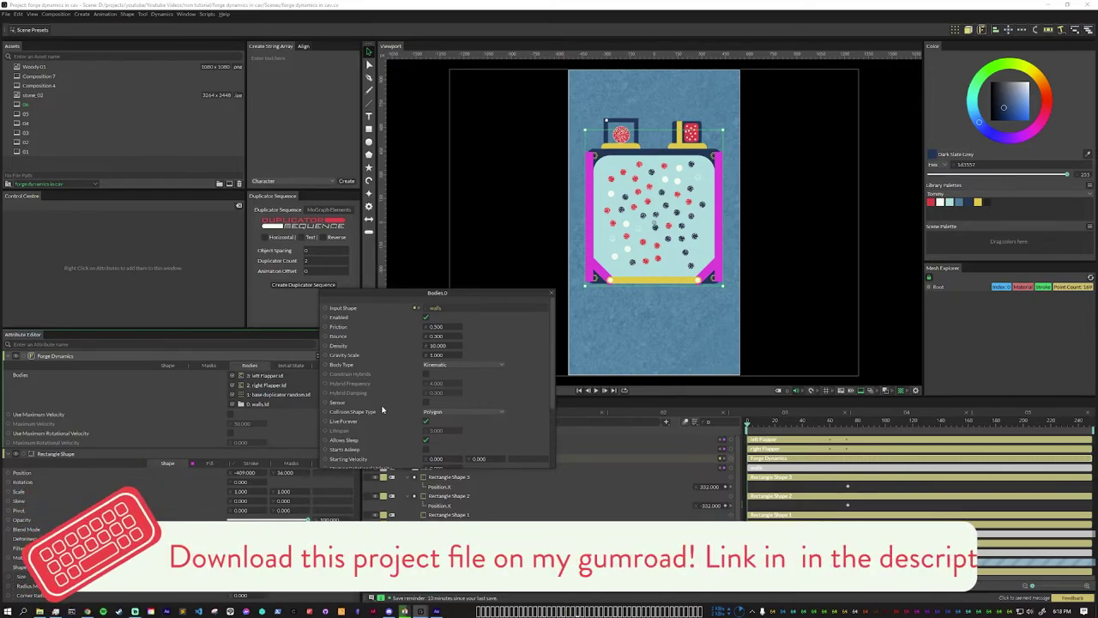
click(552, 293)
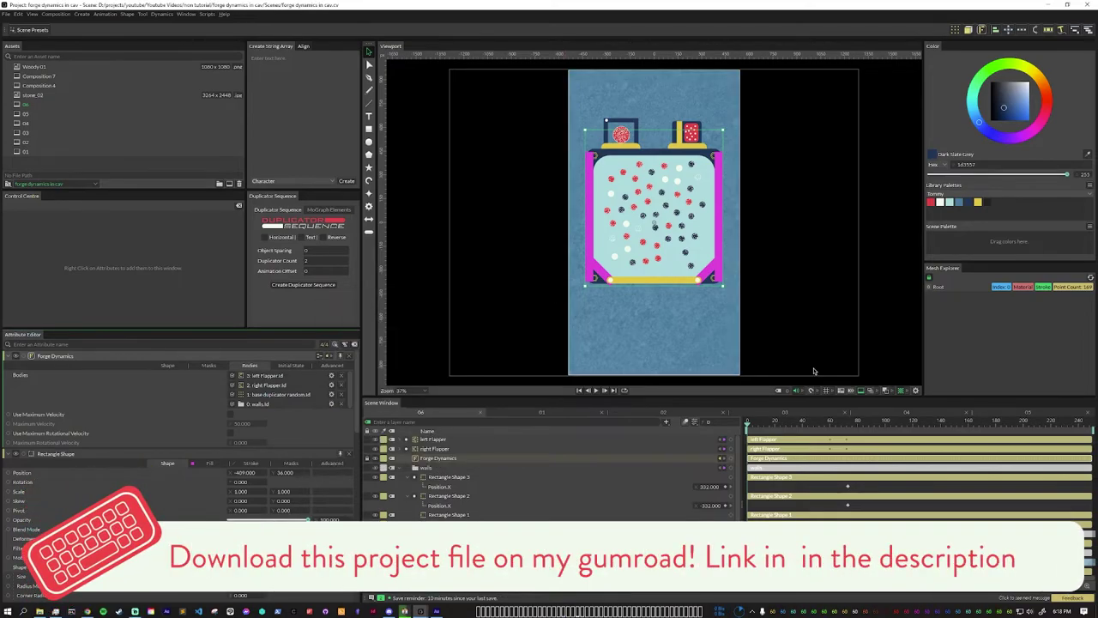
- Replay from frame 15 with the walls visible, show the base duplicator random balls, then scrub back to frame 0
click(771, 425)
key(space)
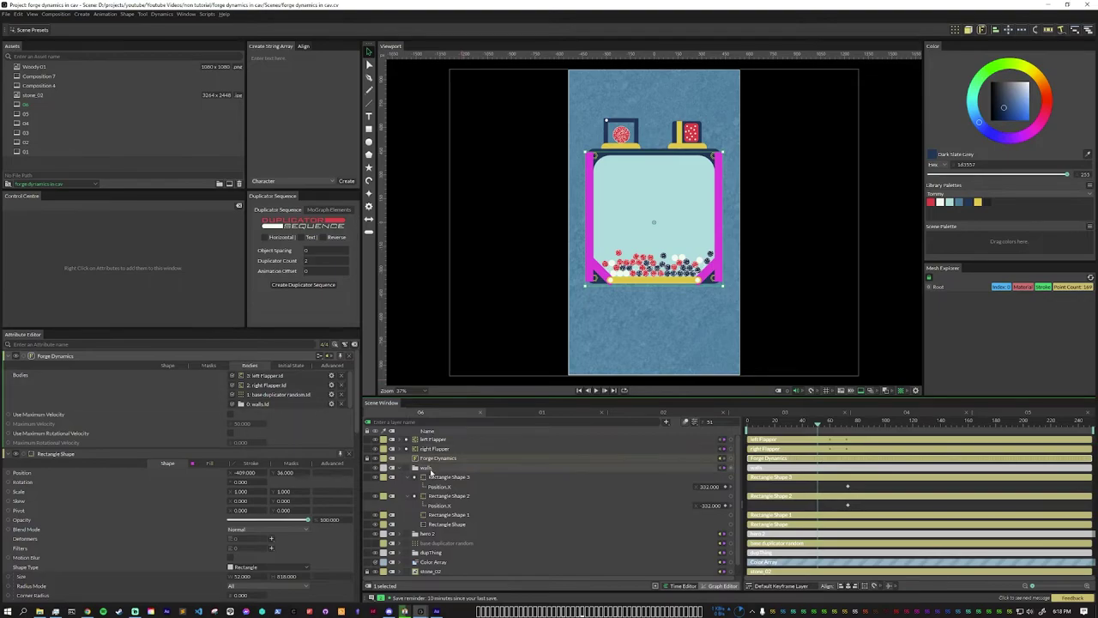
click(423, 469)
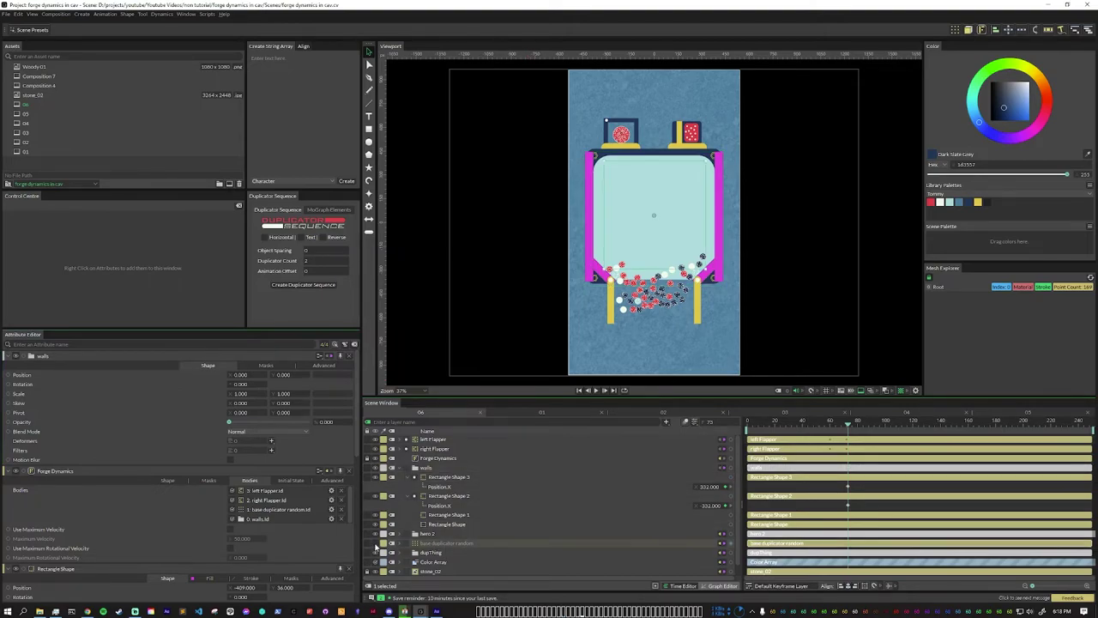
click(375, 544)
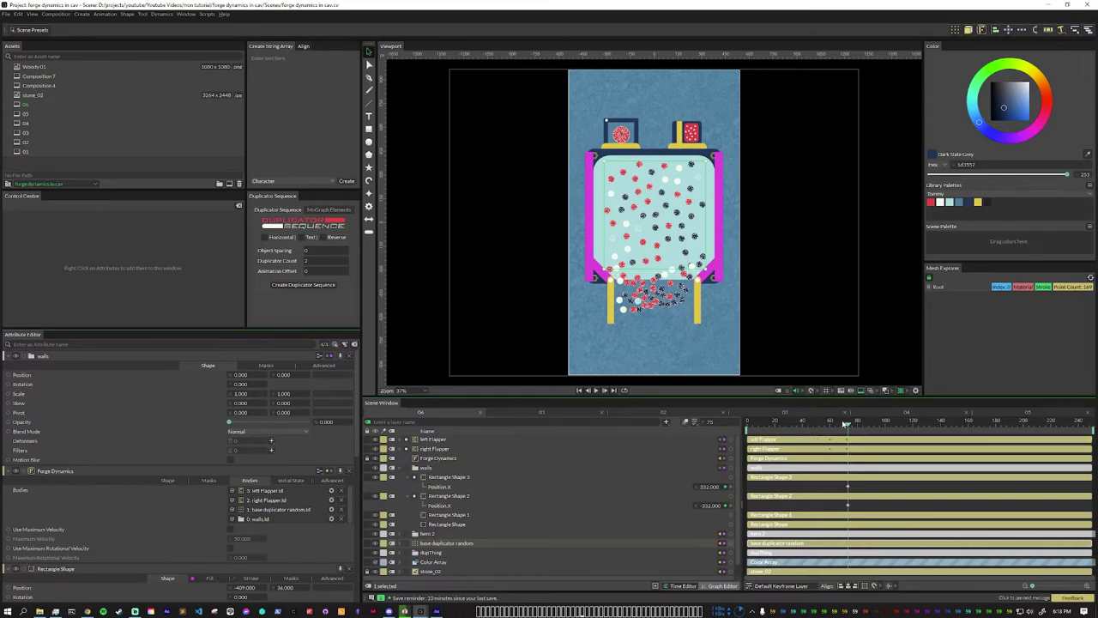
drag(747, 424, 865, 459)
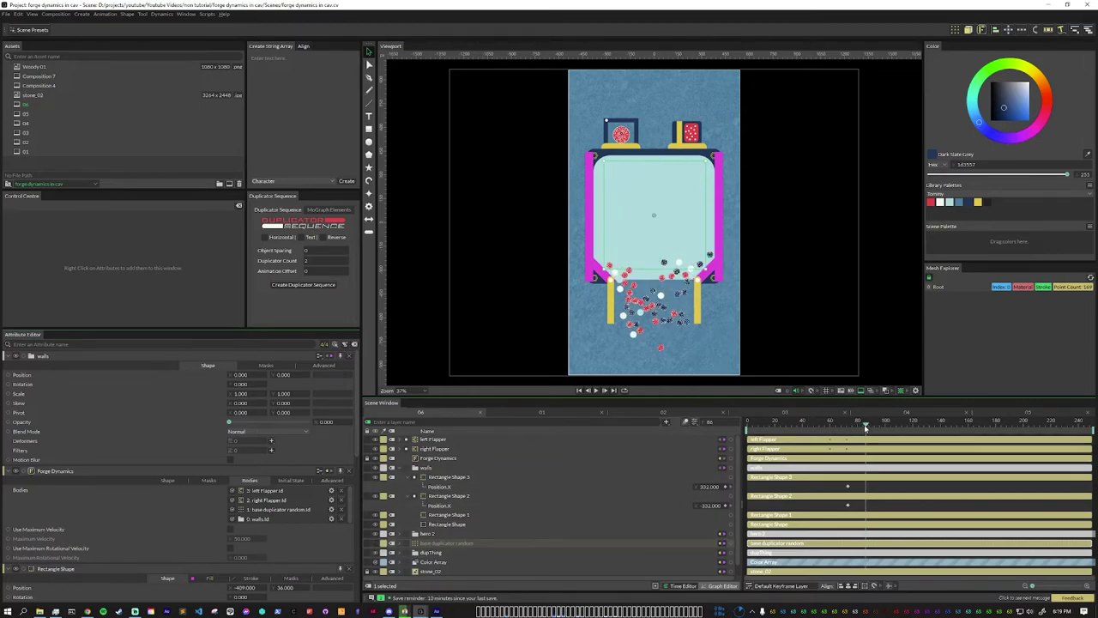
click(775, 426)
drag(766, 429, 745, 429)
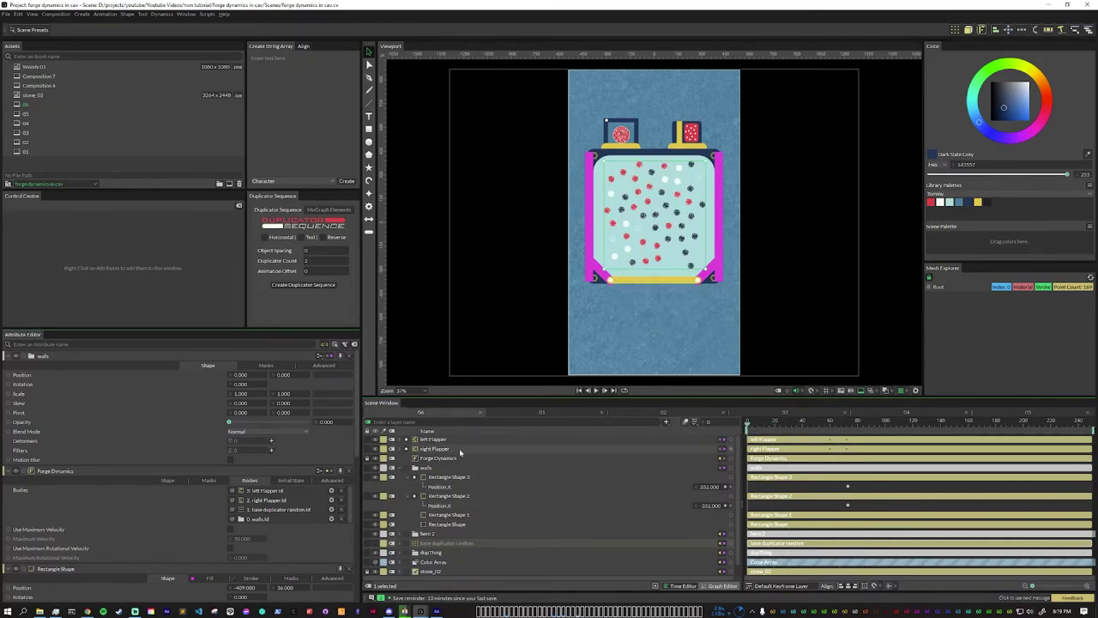
- Hide the walls layer and play the animation
click(375, 468)
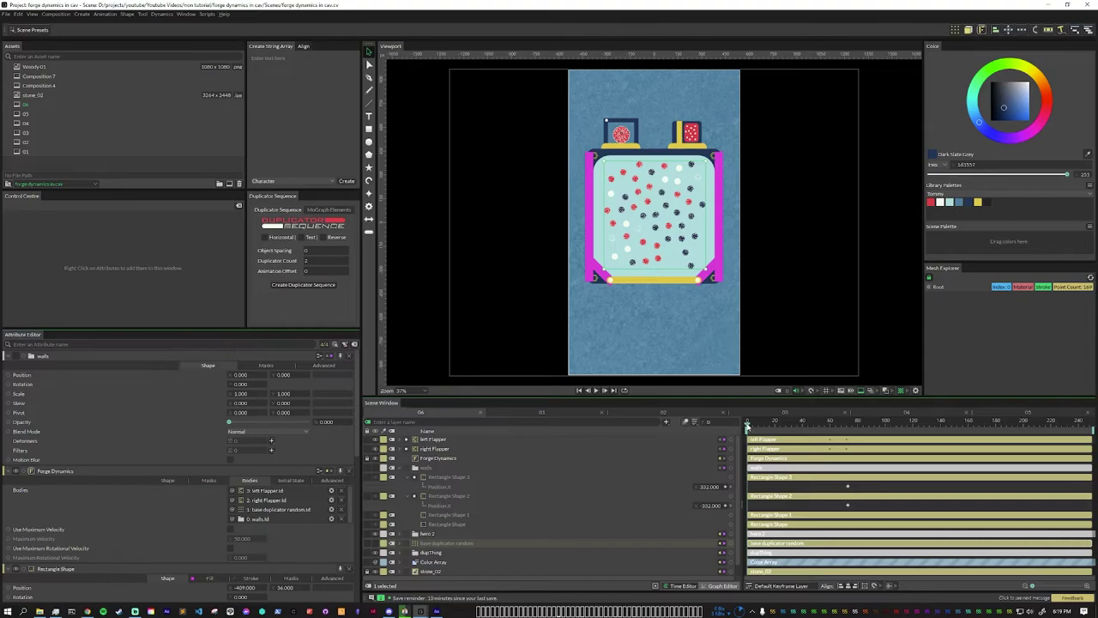
key(space)
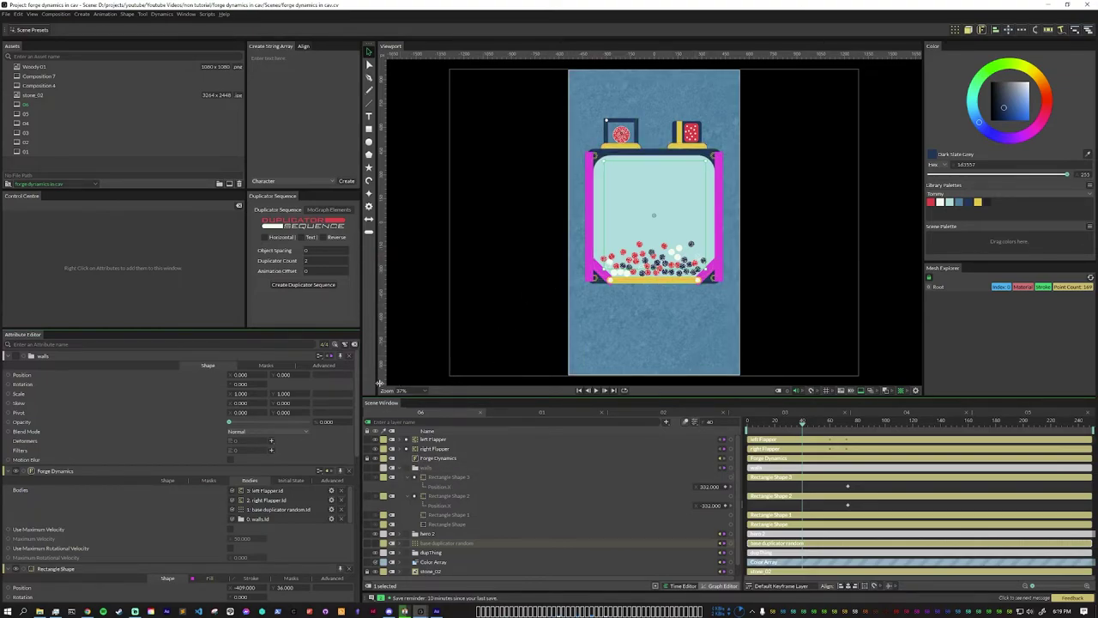
key(Escape)
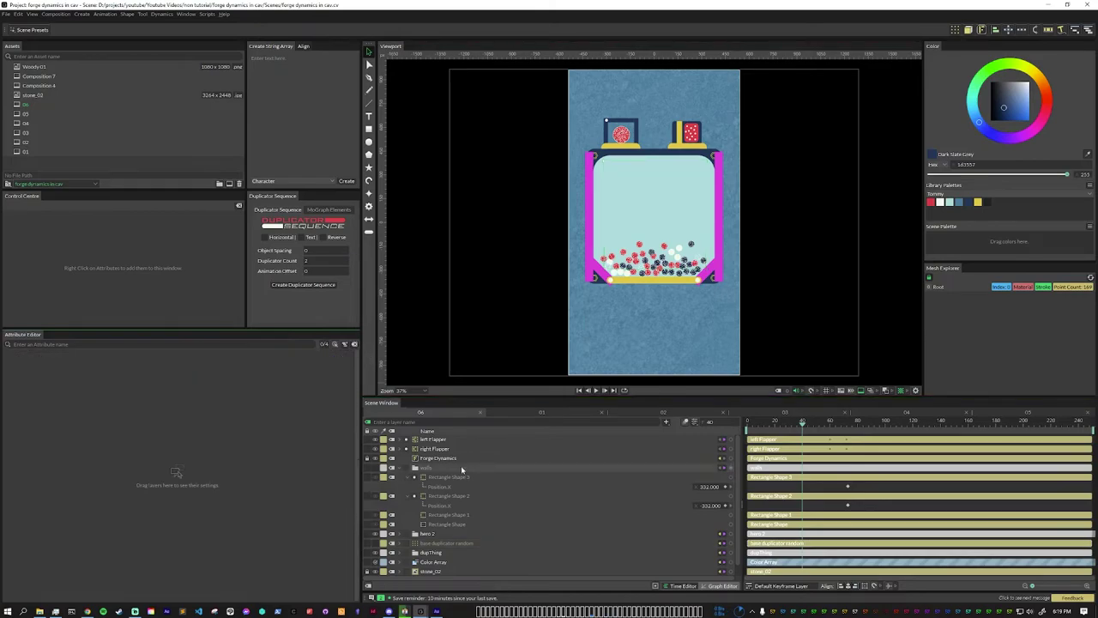
- Select Rectangle Shape through Rectangle Shape 3 and make them fully transparent
click(447, 523)
key(shift+Up)
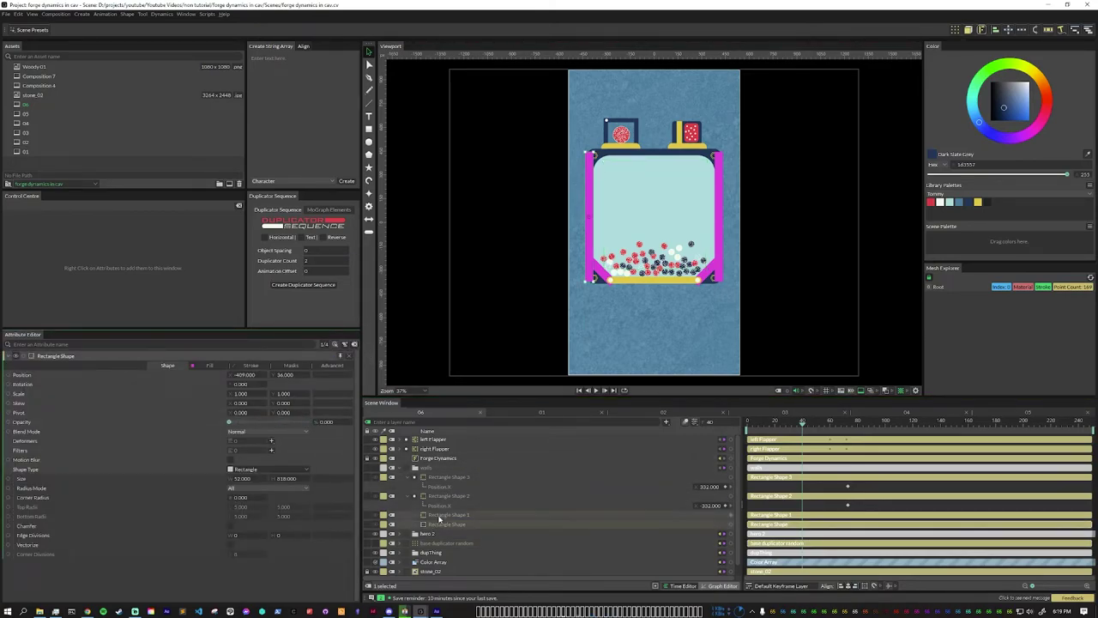
key(shift+Up)
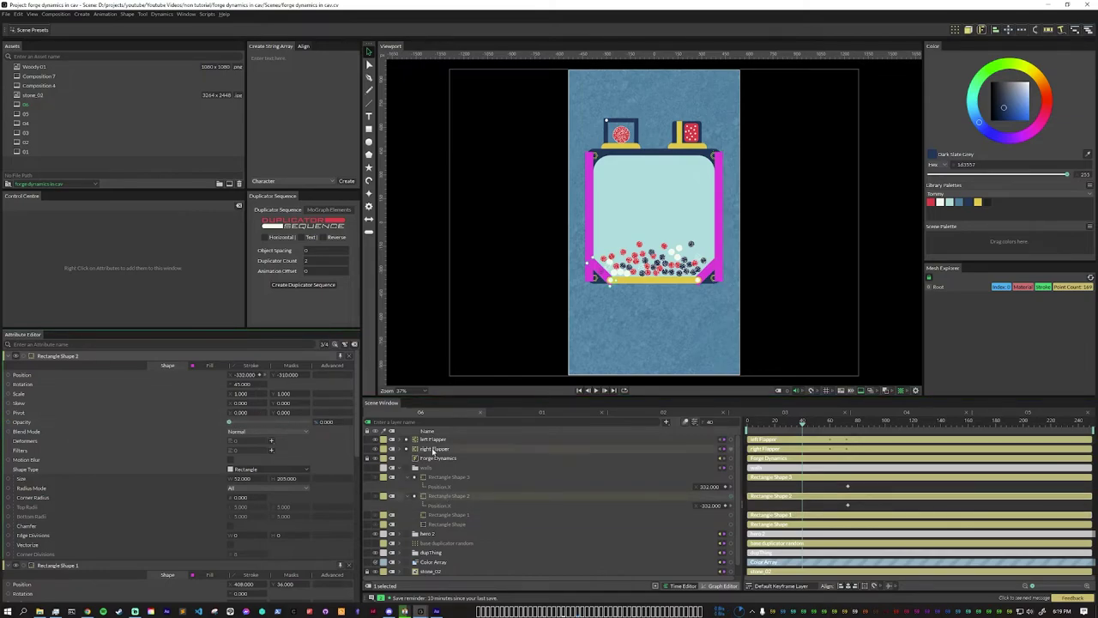
key(shift+Up)
drag(310, 425, 228, 425)
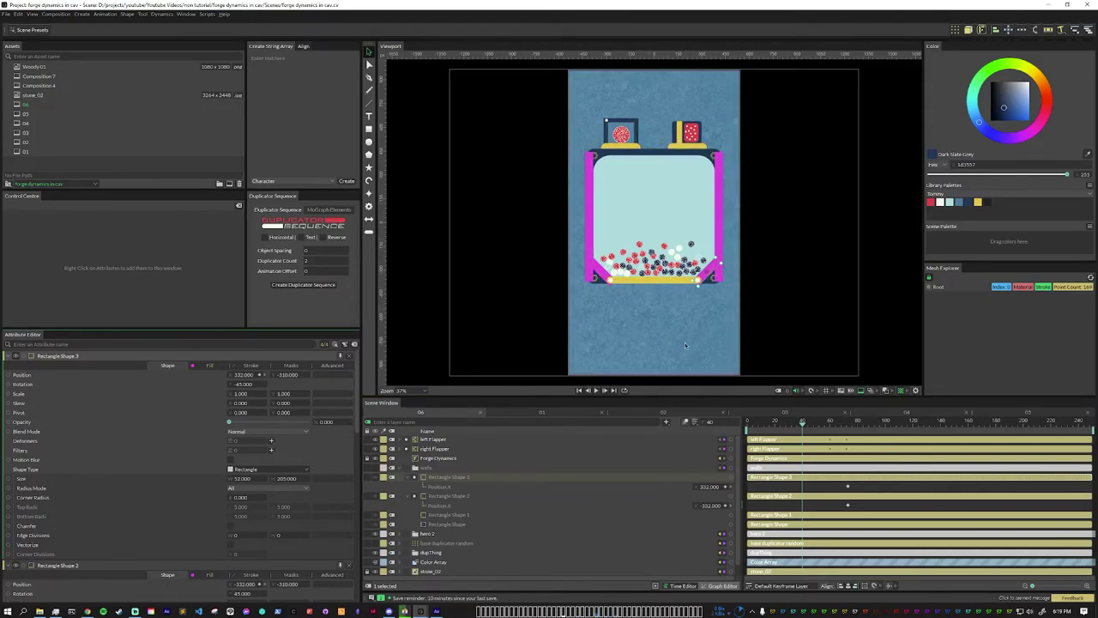
- Rewind to frame 0 and replay the simulation to watch the balls settle
click(579, 389)
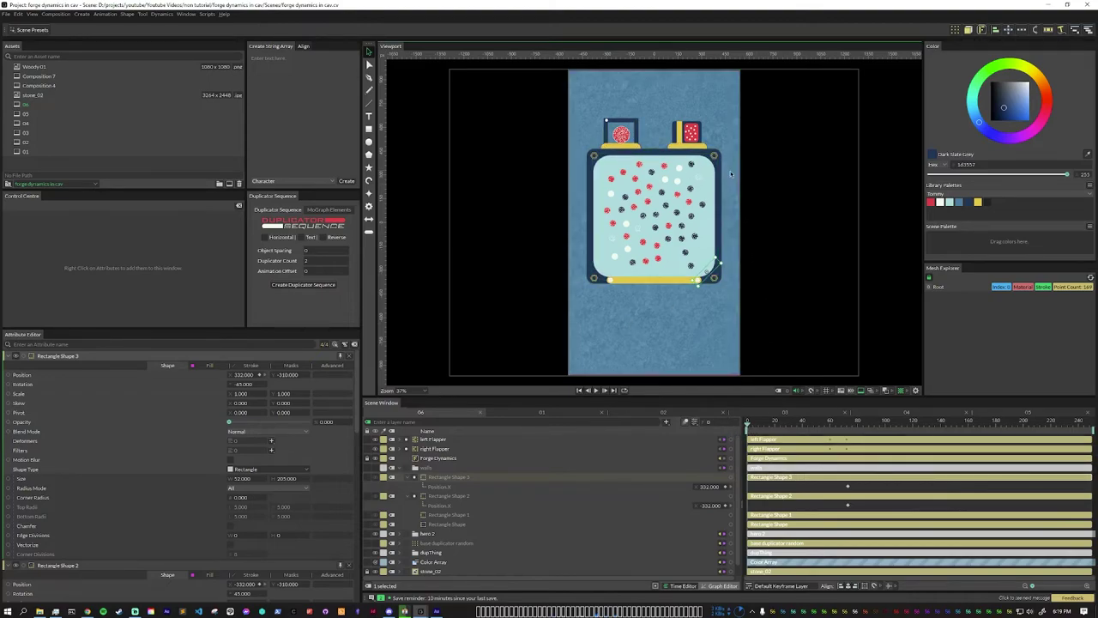
click(777, 422)
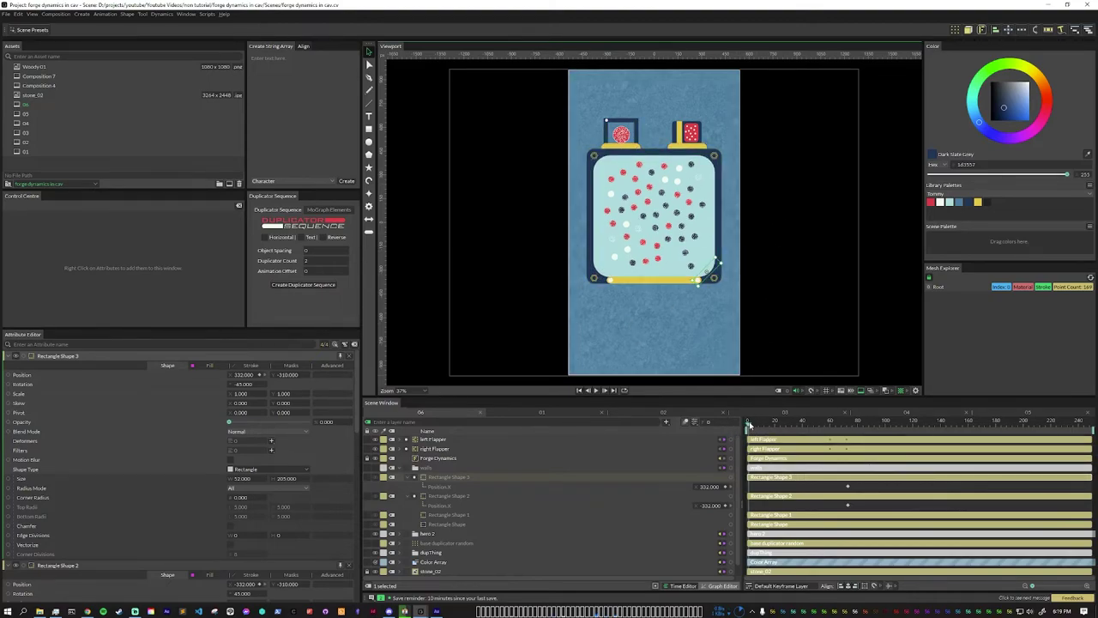
key(space)
- Collapse walls, show both flappers' Rotation keyframes, play as they open, then select Forge Dynamics
click(415, 467)
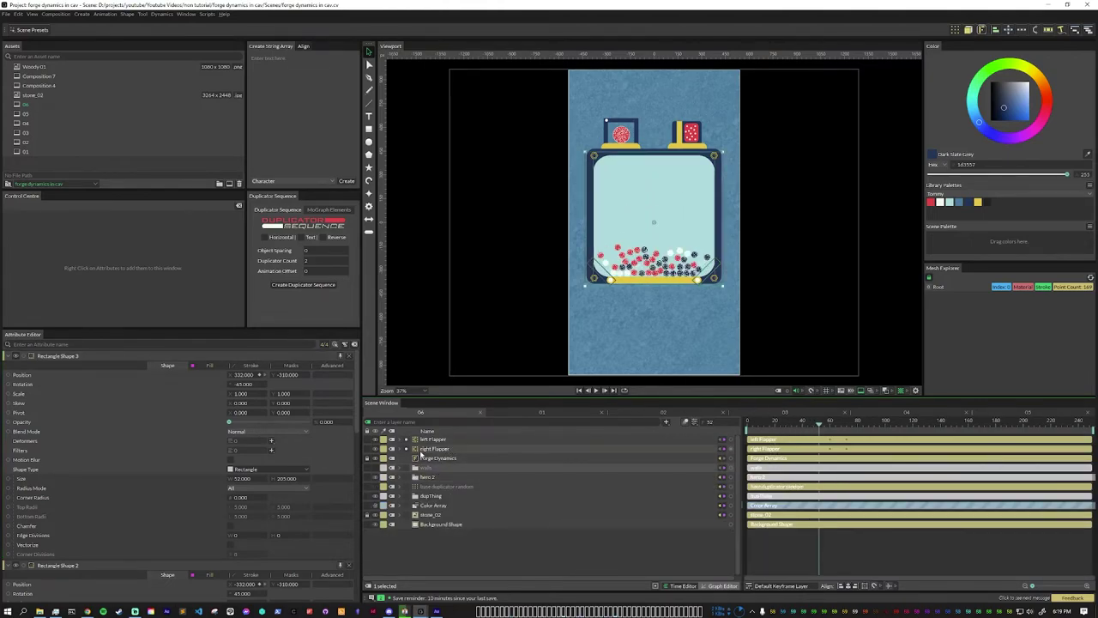
click(410, 449)
click(410, 440)
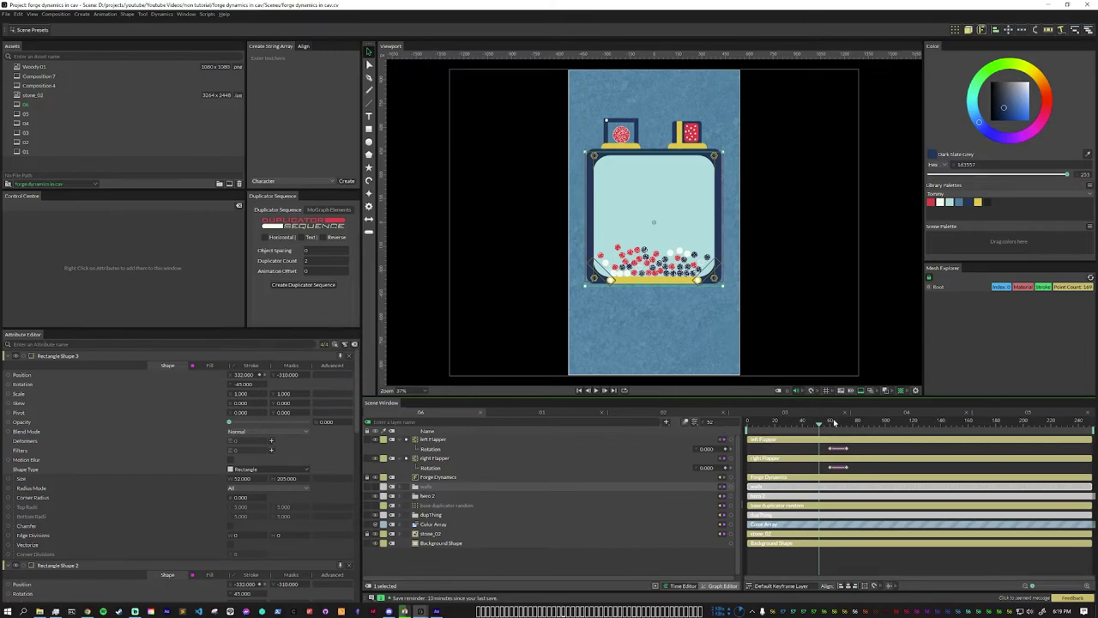
drag(820, 426, 829, 463)
key(space)
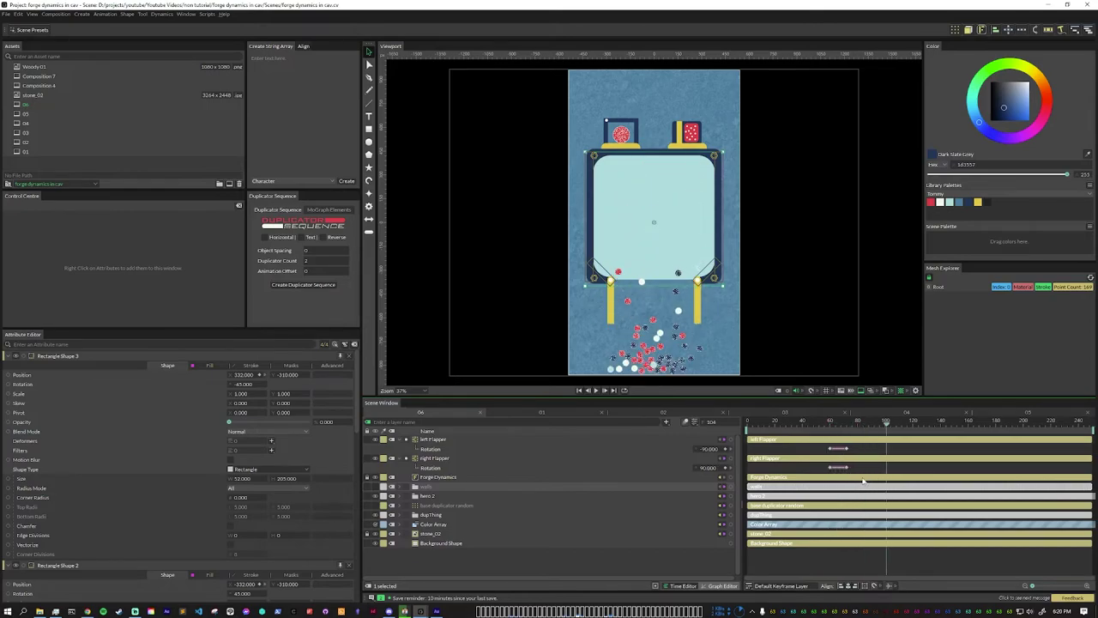
click(439, 477)
- Open the right Flapper body's properties in a floating window and move it aside
click(248, 366)
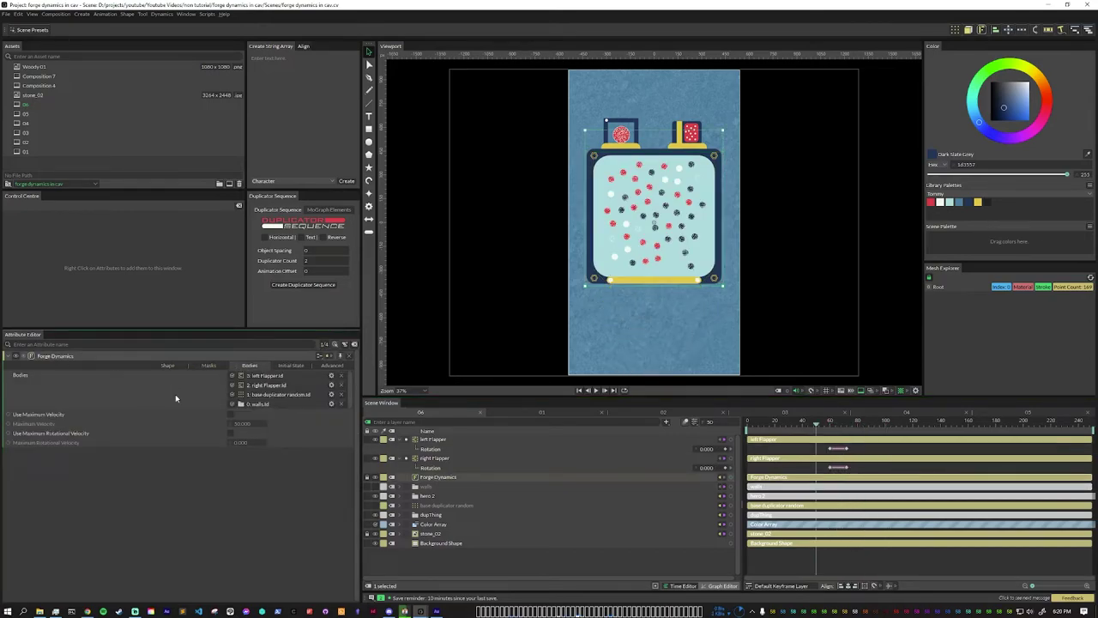
double_click(277, 389)
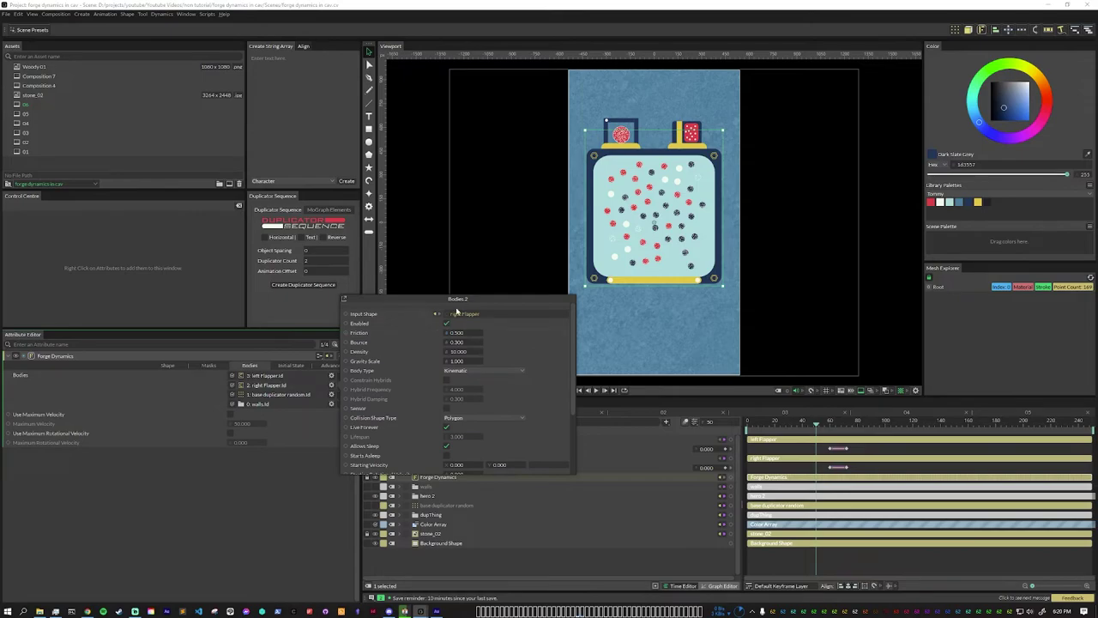
drag(511, 298, 229, 200)
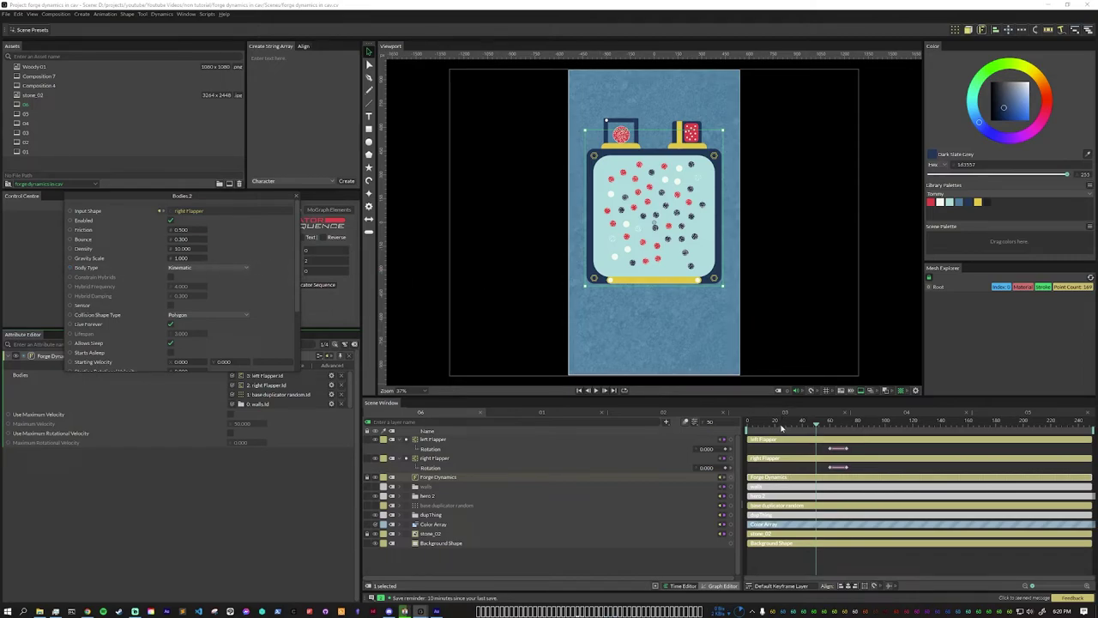
- Replay from the start, test shifting the right flapper's rotation keys earlier, then undo it
key(Home)
key(space)
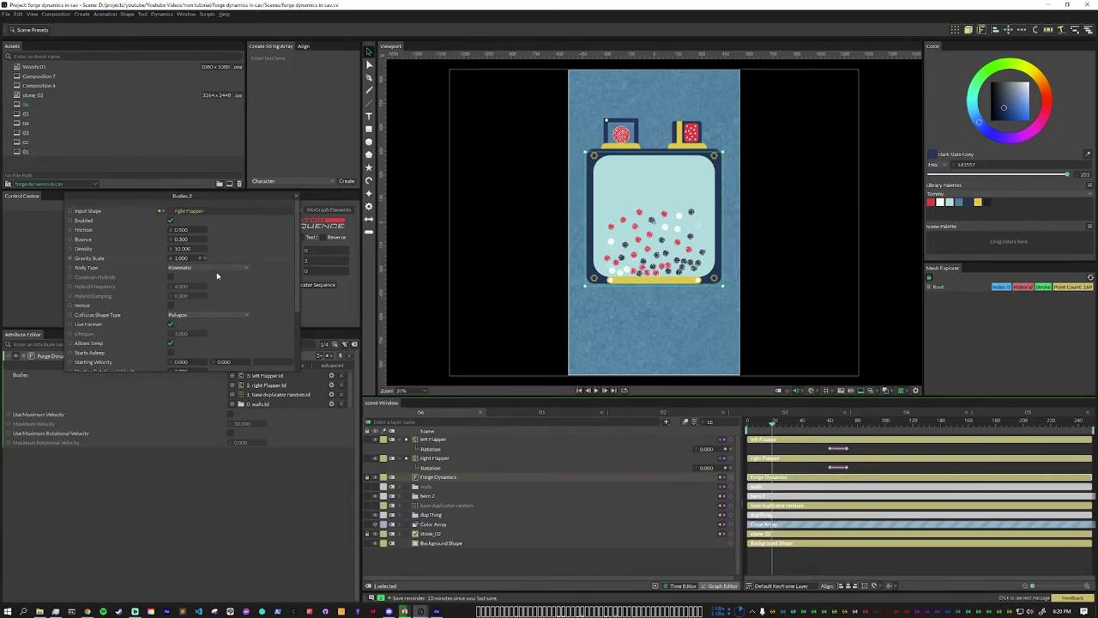
drag(775, 426, 807, 467)
drag(793, 424, 848, 439)
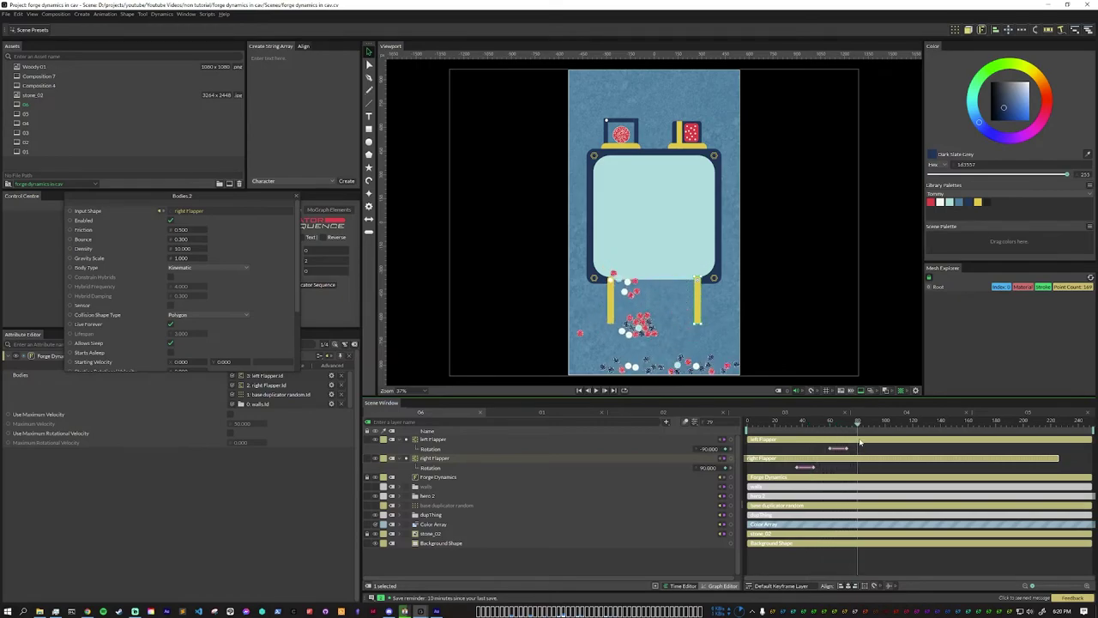
key(ctrl+z)
click(743, 433)
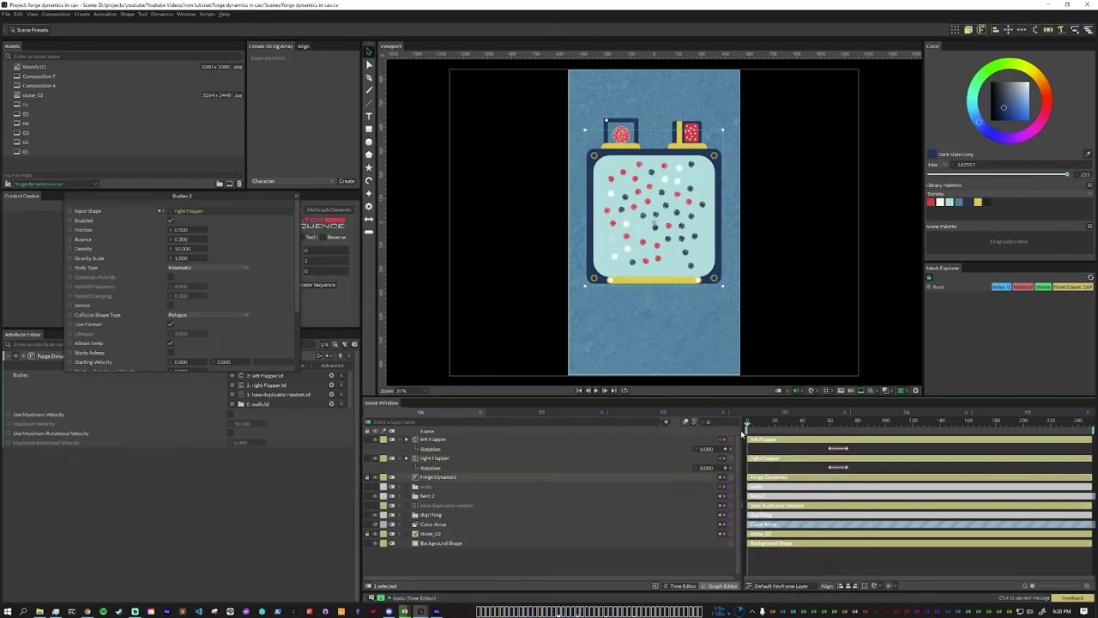
click(239, 269)
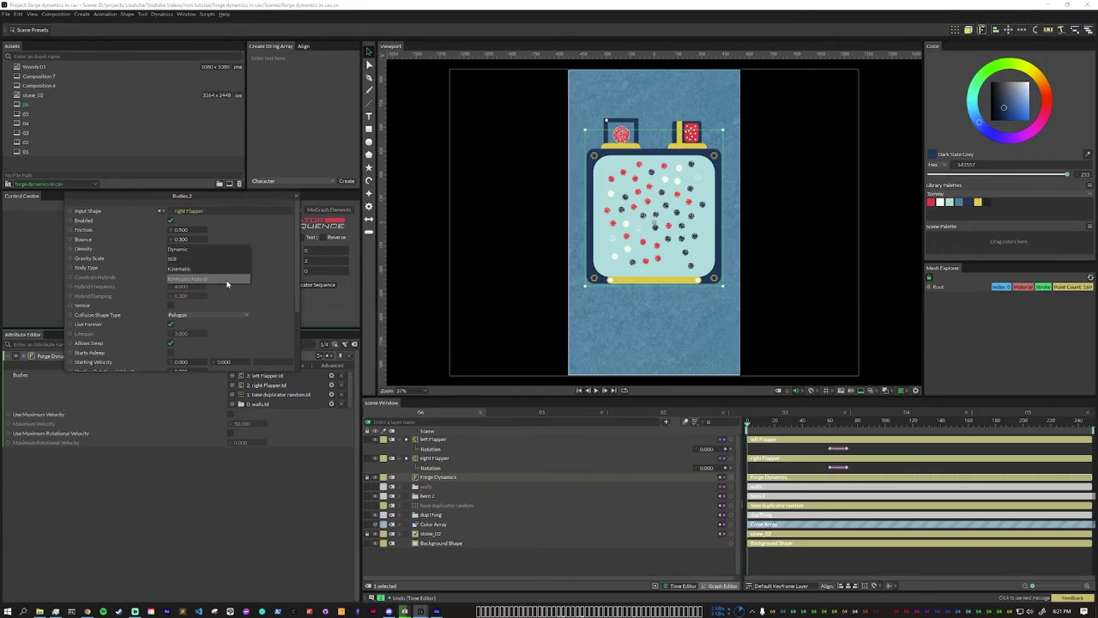
- Try the right Flapper as Kinematic Hybrid, then disable it and replay the simulation without it
click(227, 279)
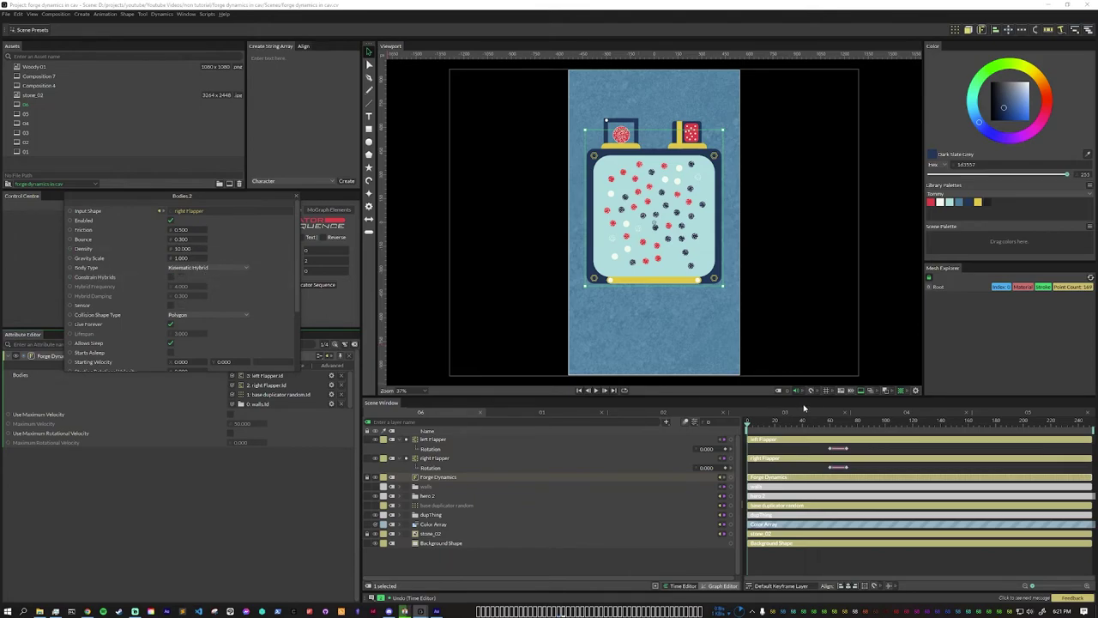
drag(749, 427, 896, 463)
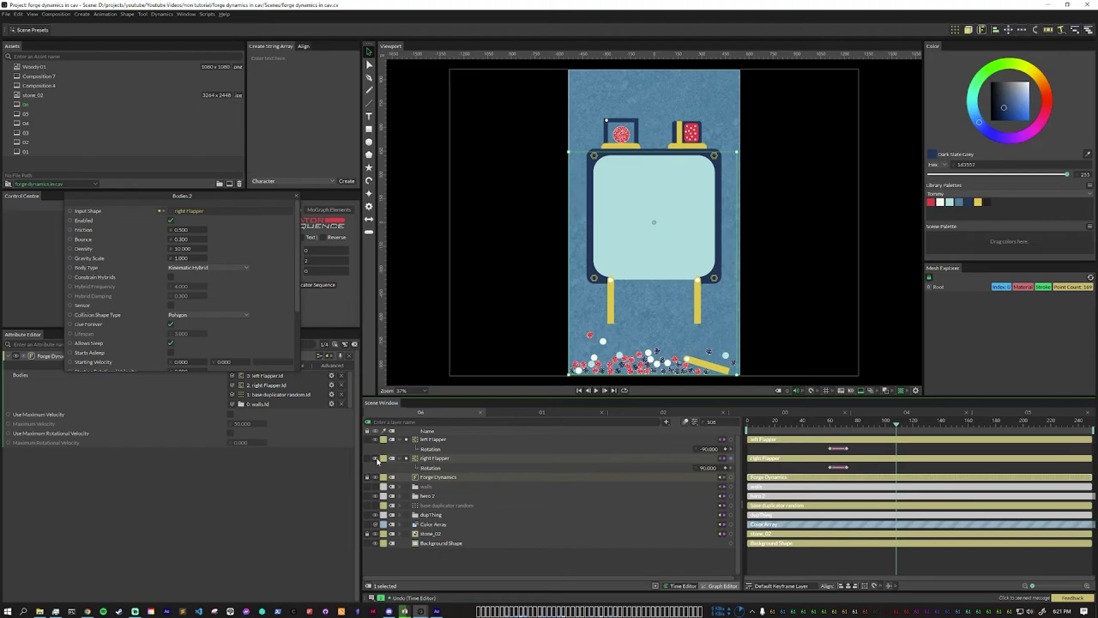
click(376, 461)
key(Home)
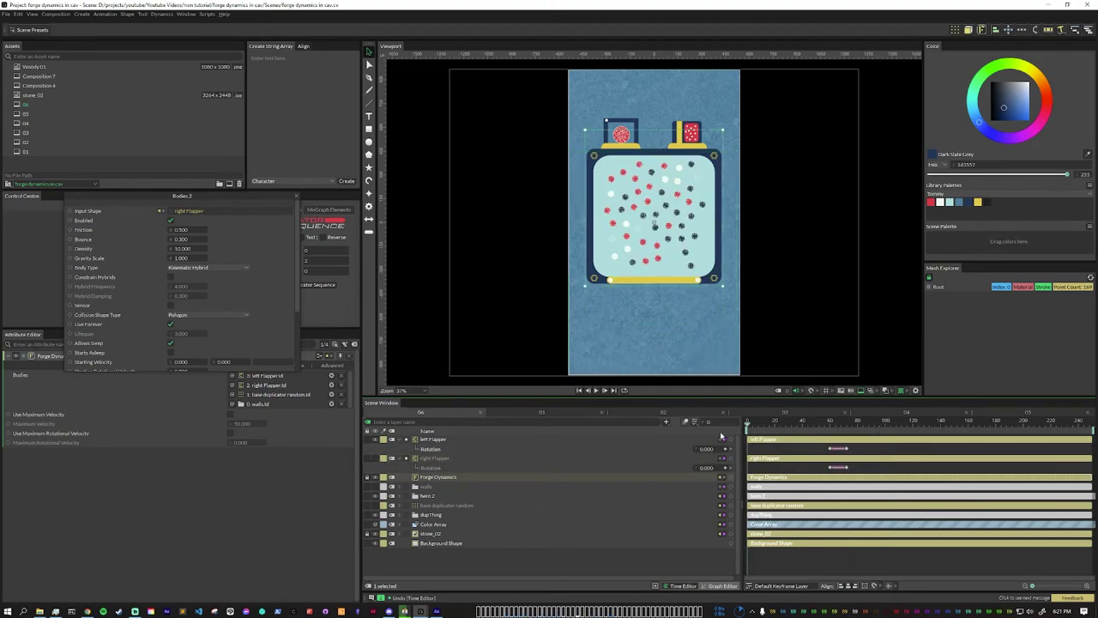
key(space)
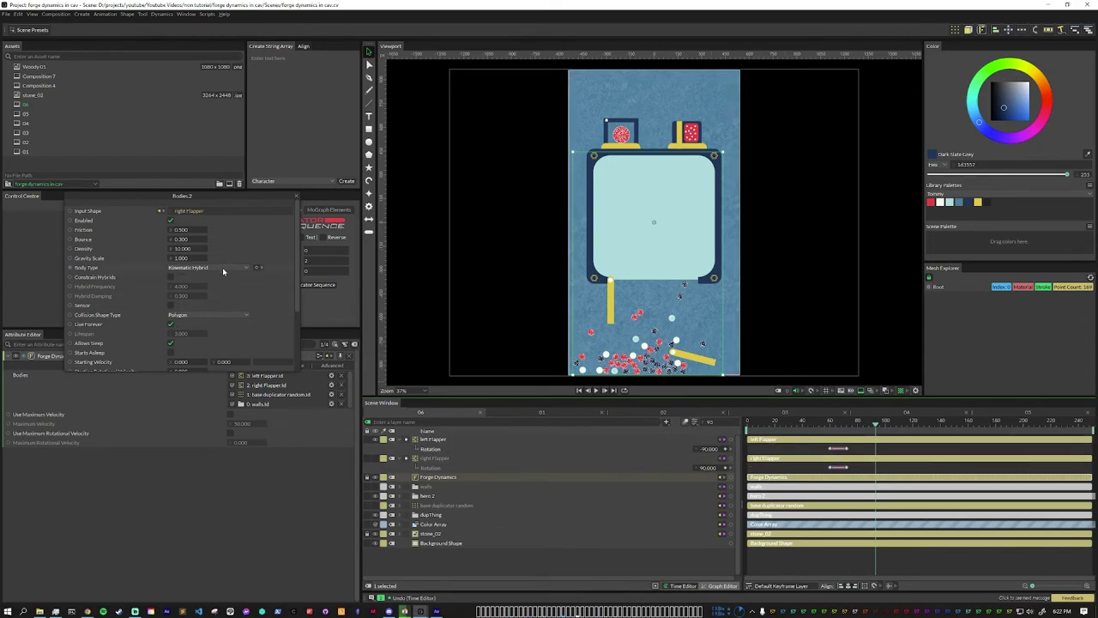
click(901, 429)
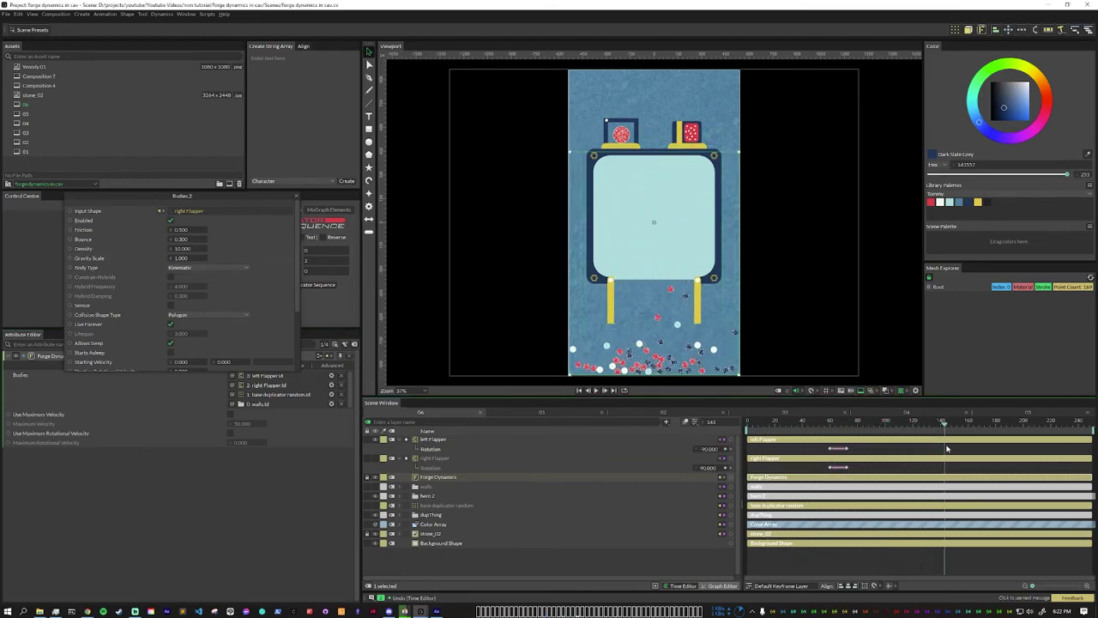
click(748, 422)
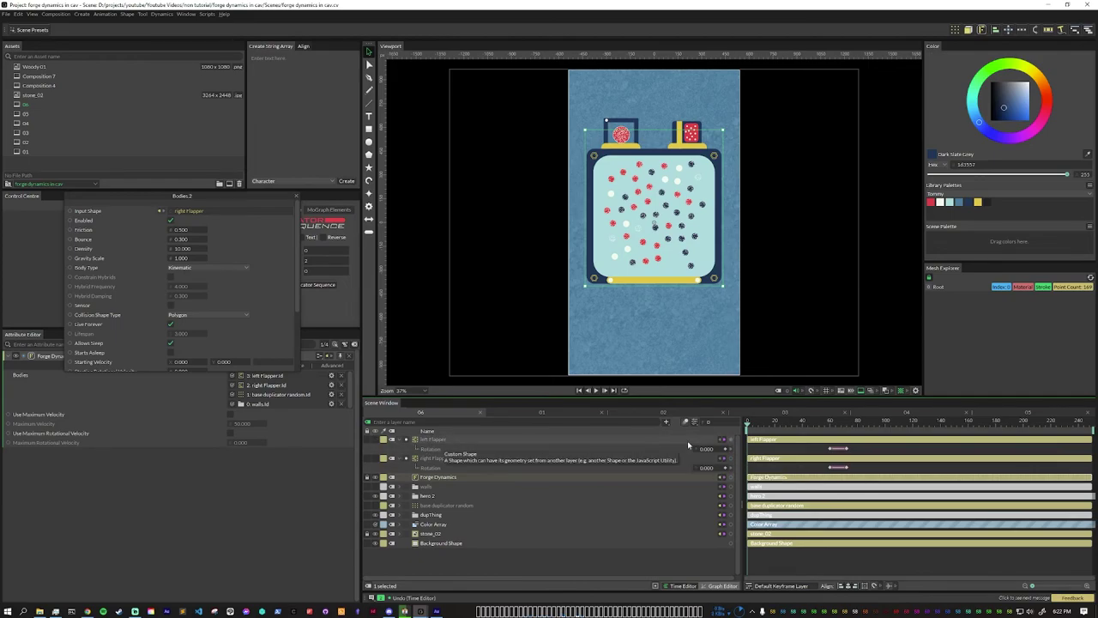
key(space)
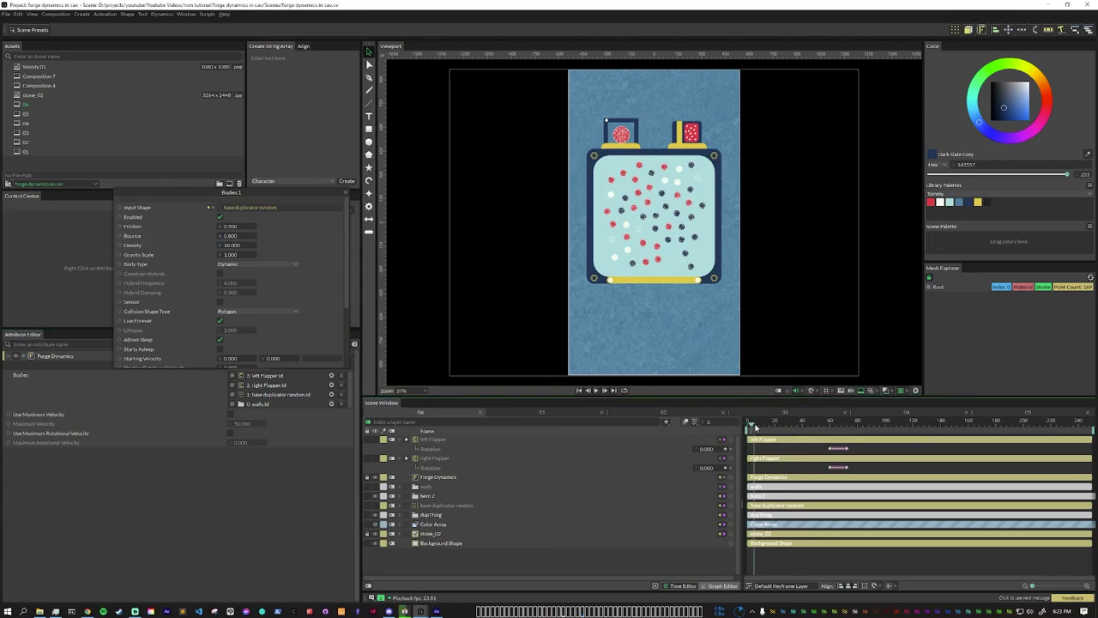
- Compare ball Bounce values 0.300 and 0.800, replaying the simulation after each
mouse_move(749, 425)
mouse_down()
mouse_move(833, 430)
mouse_move(748, 429)
mouse_up()
double_click(231, 235)
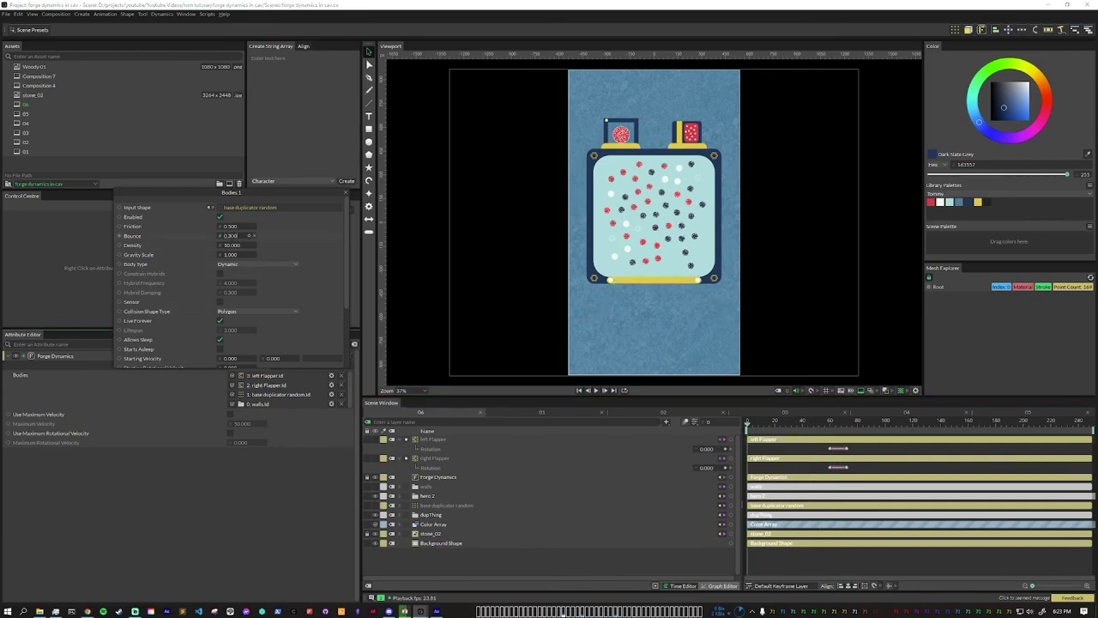
click(597, 390)
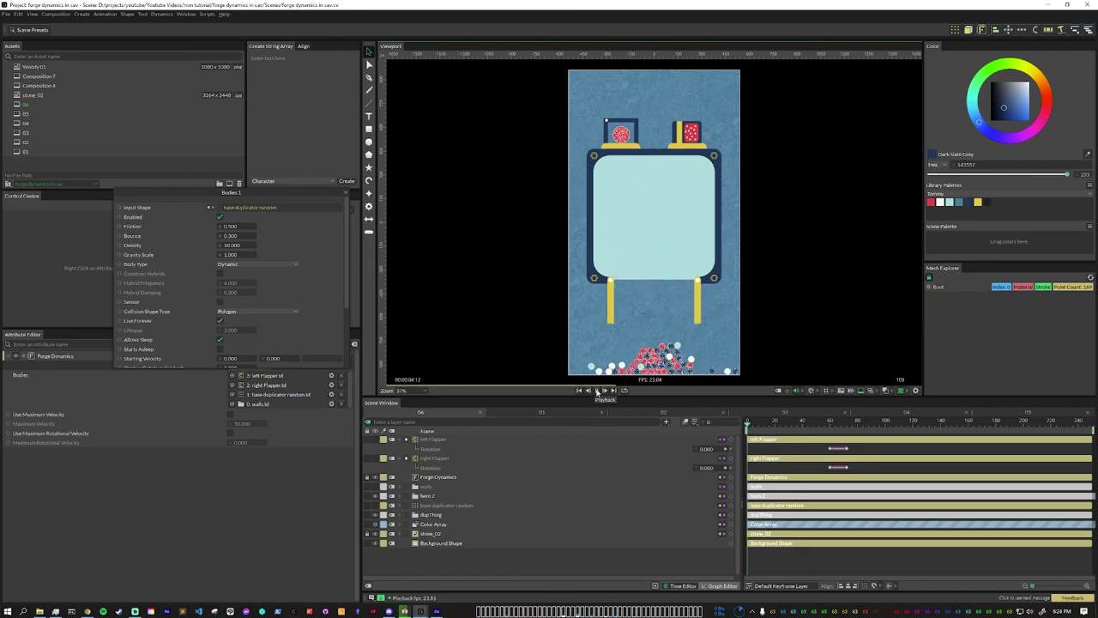
click(596, 390)
click(579, 390)
double_click(230, 235)
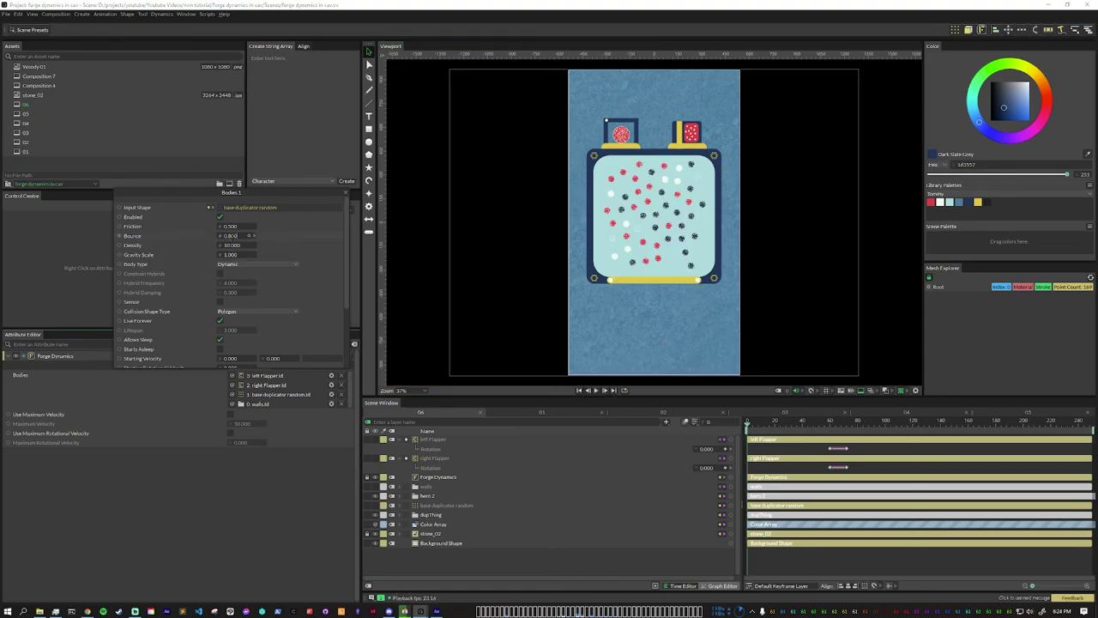
click(596, 391)
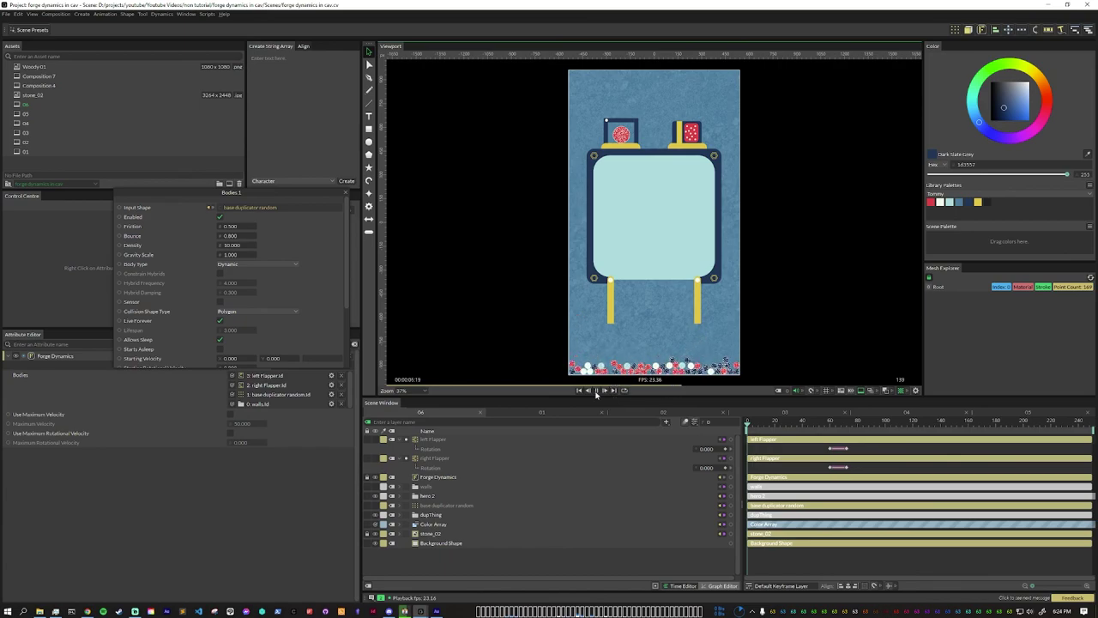
click(595, 390)
- Set the balls' Bounce to 1.000 and replay from the start
click(248, 235)
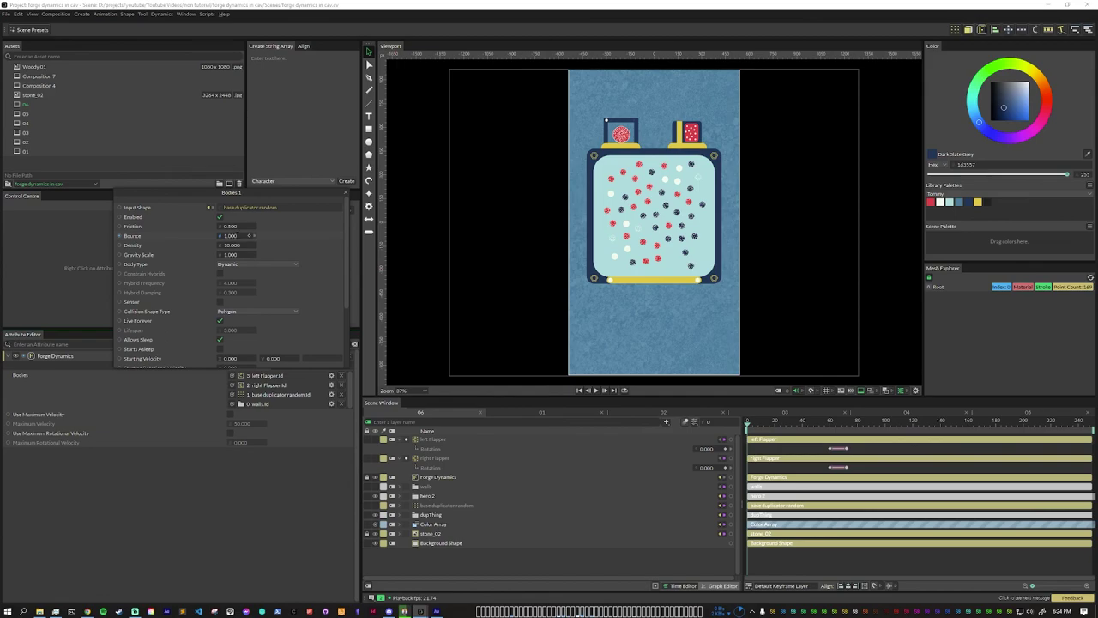
click(586, 390)
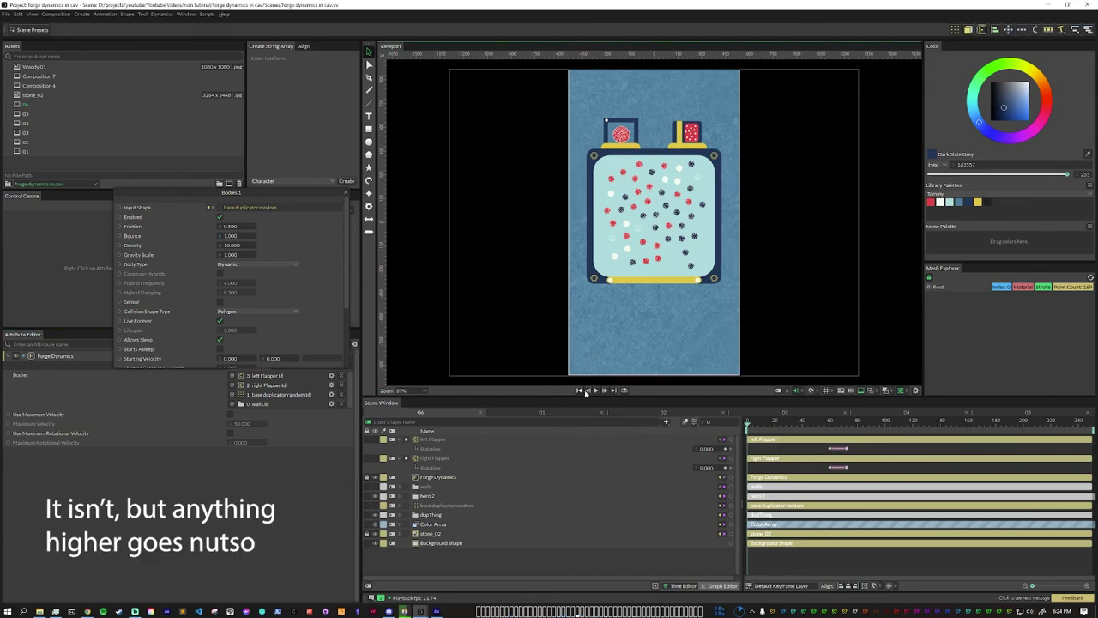
click(596, 390)
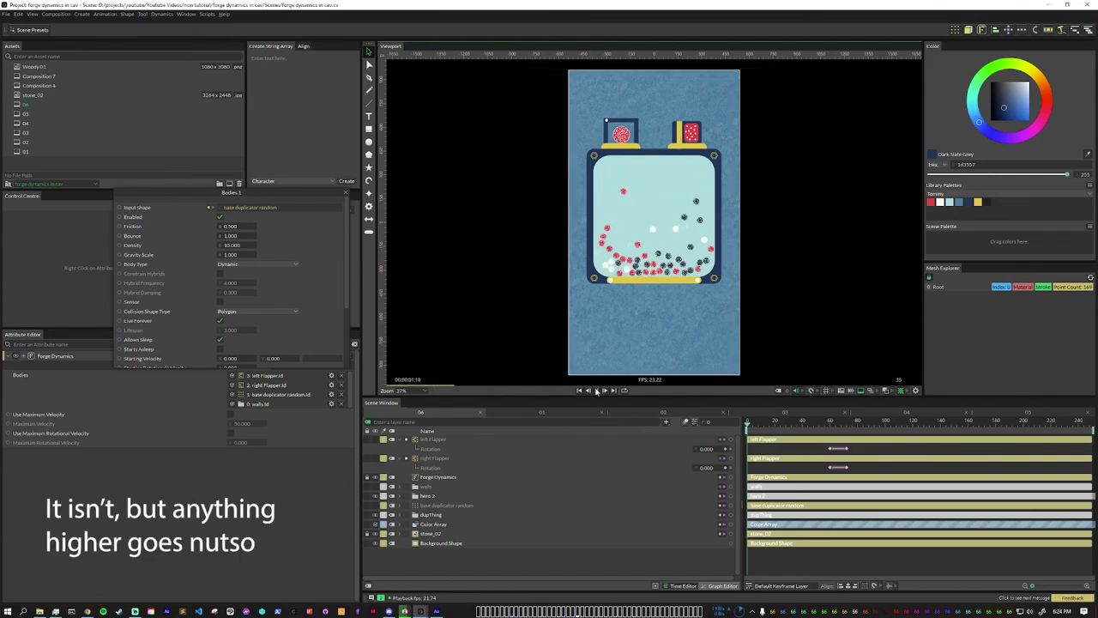